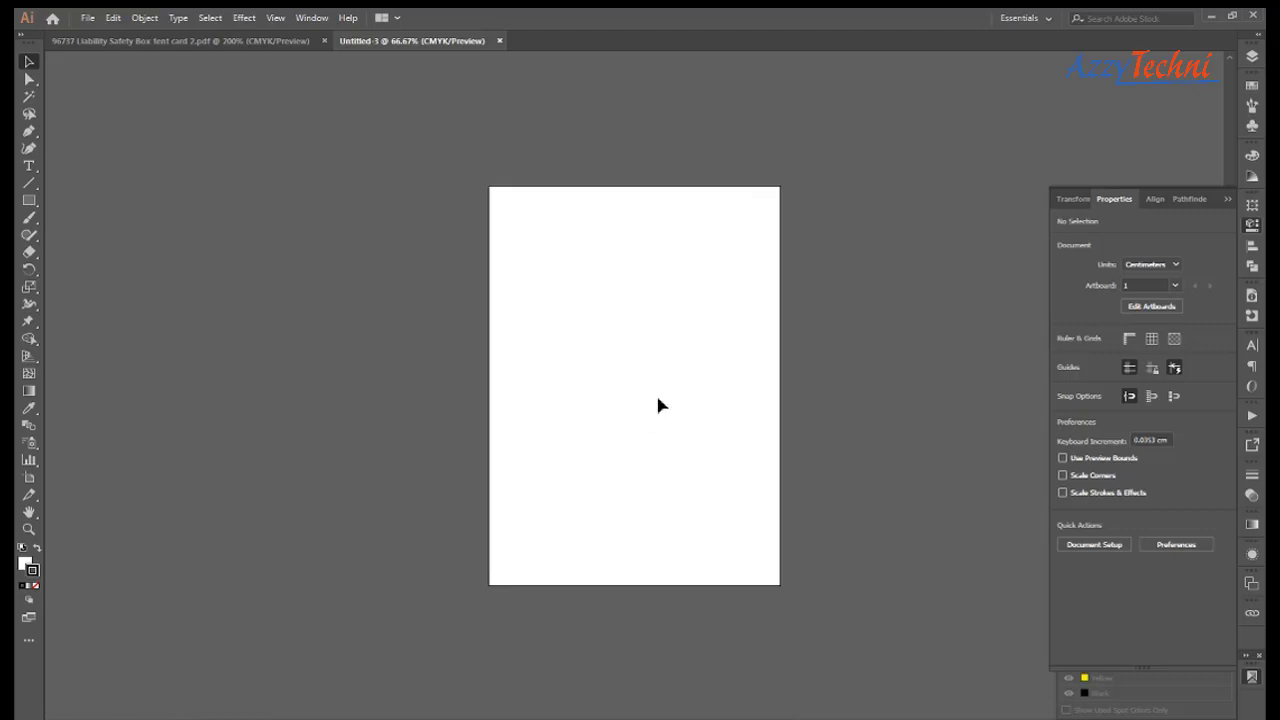
Enlarge the portrait A4 artboard into a wide landscape canvas and reposition it in the workspace.
key(shift+o)
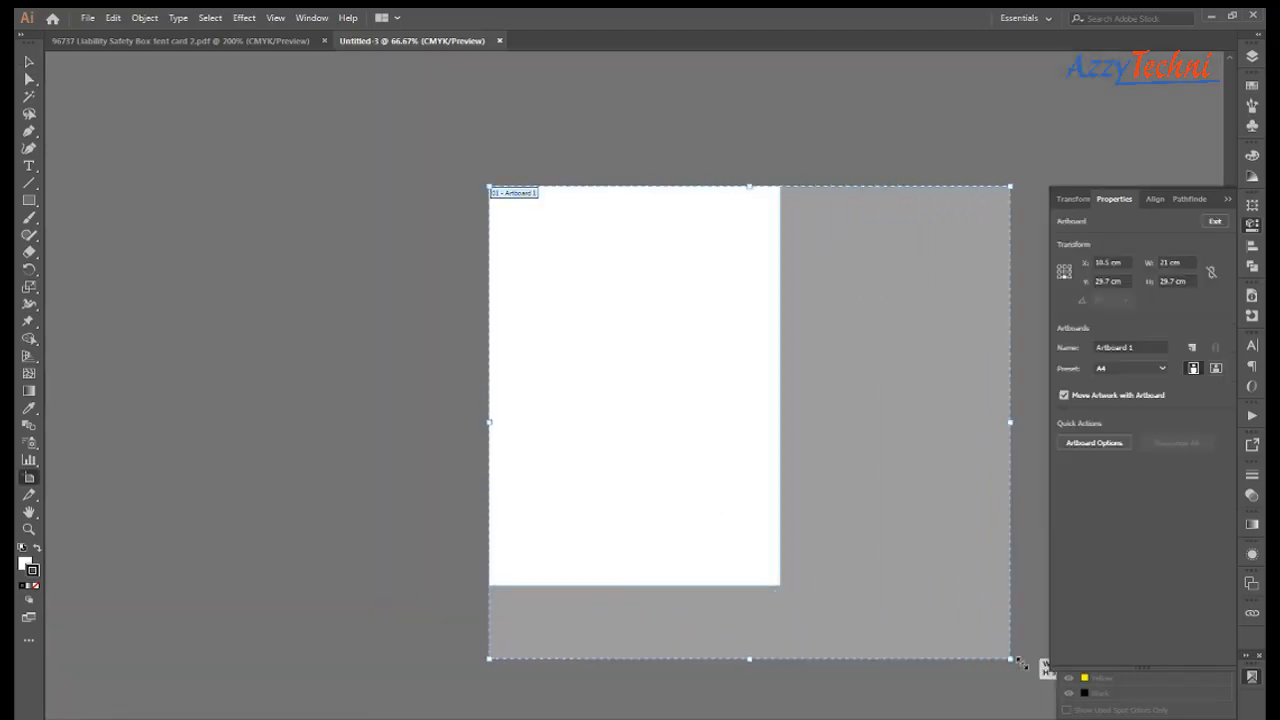
drag(781, 586, 1050, 668)
mouse_move(492, 673)
mouse_down()
mouse_move(526, 574)
mouse_move(116, 649)
mouse_up()
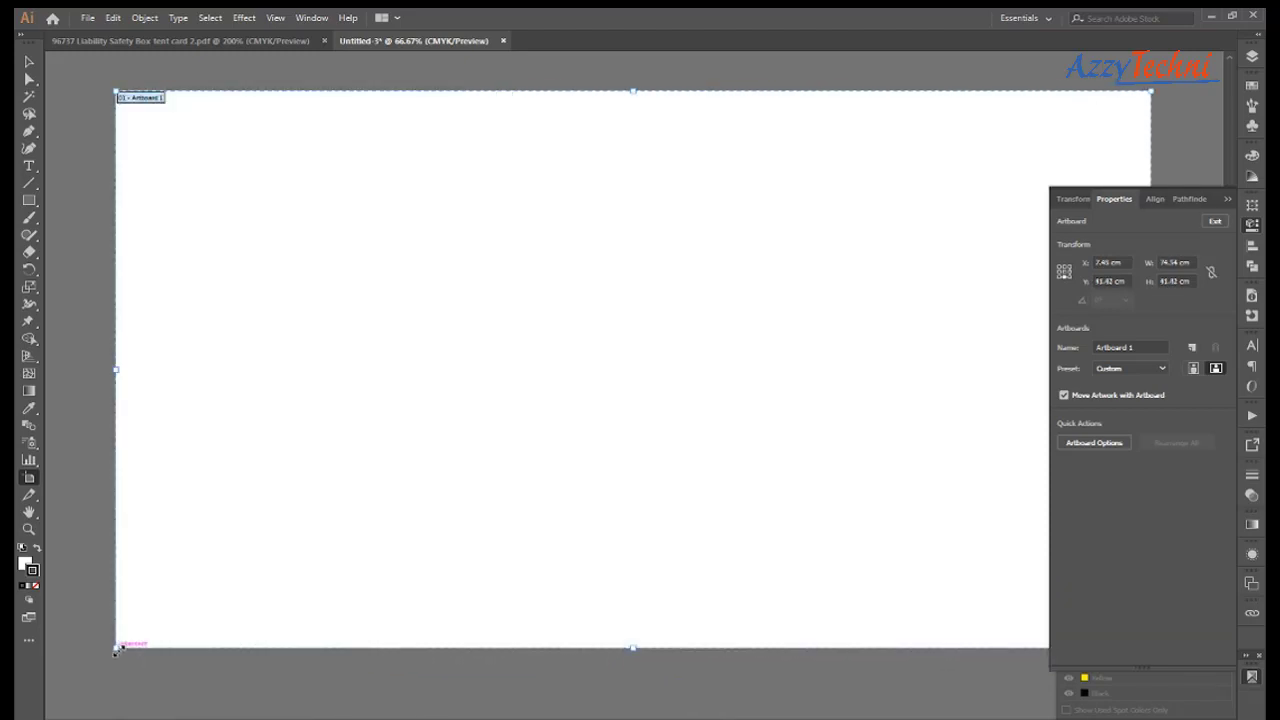
key(Escape)
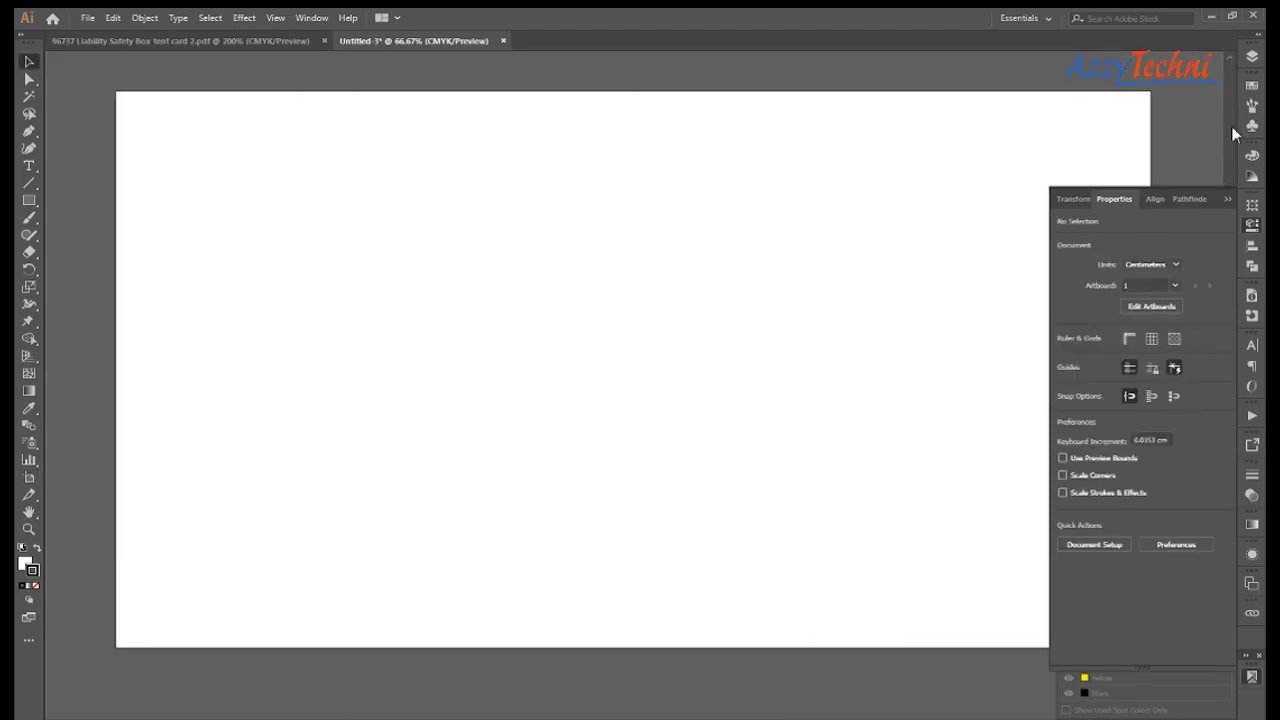
Create a 20 × 24 cm rectangle with a red stroke.
click(1253, 87)
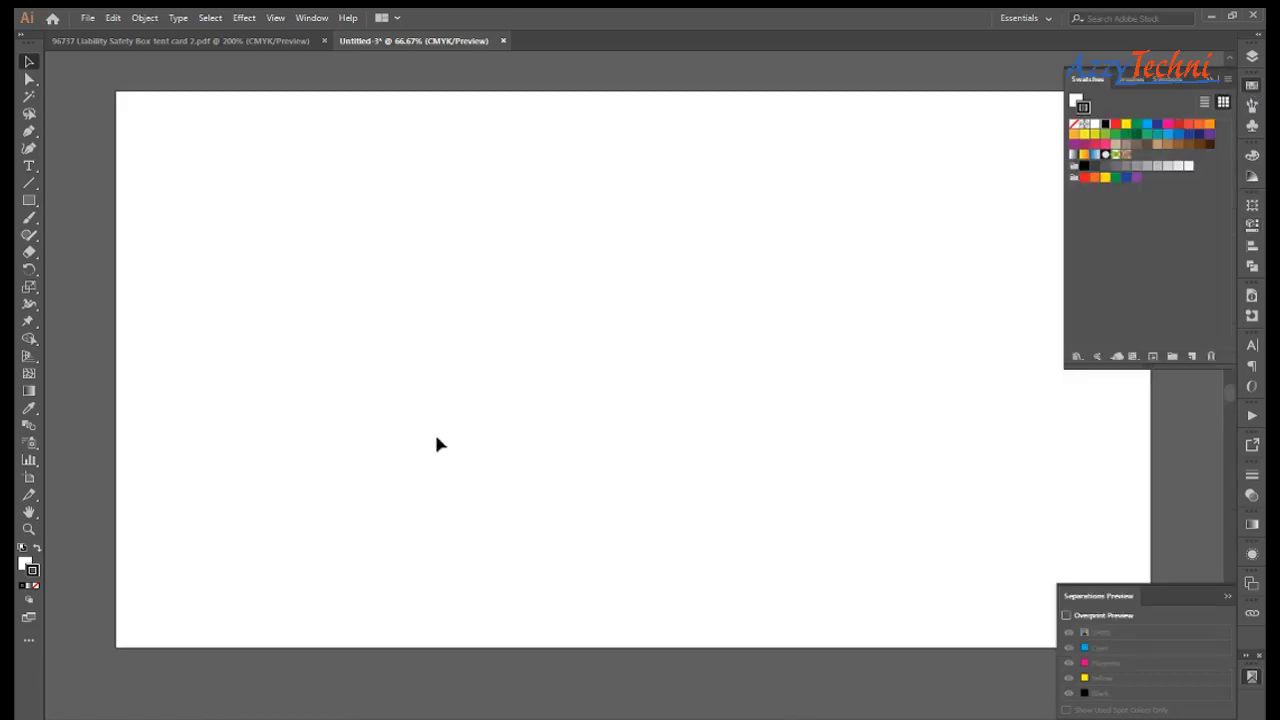
click(1116, 124)
key(m)
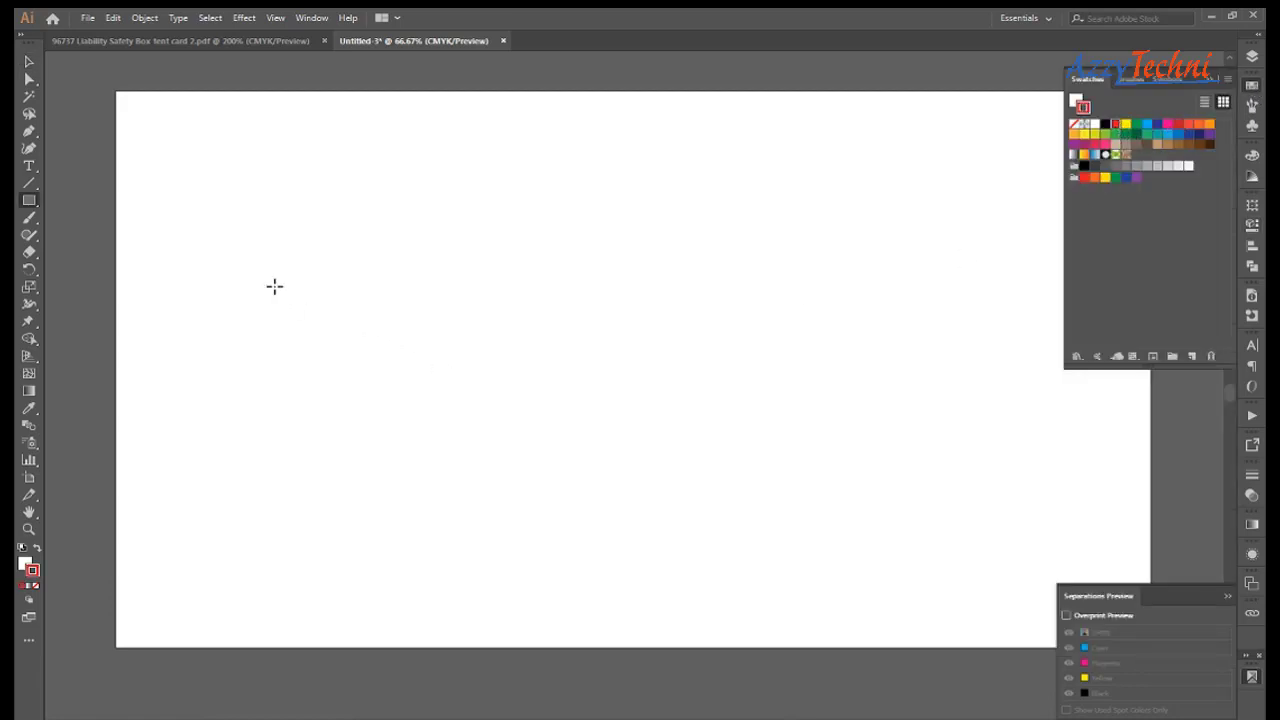
click(274, 286)
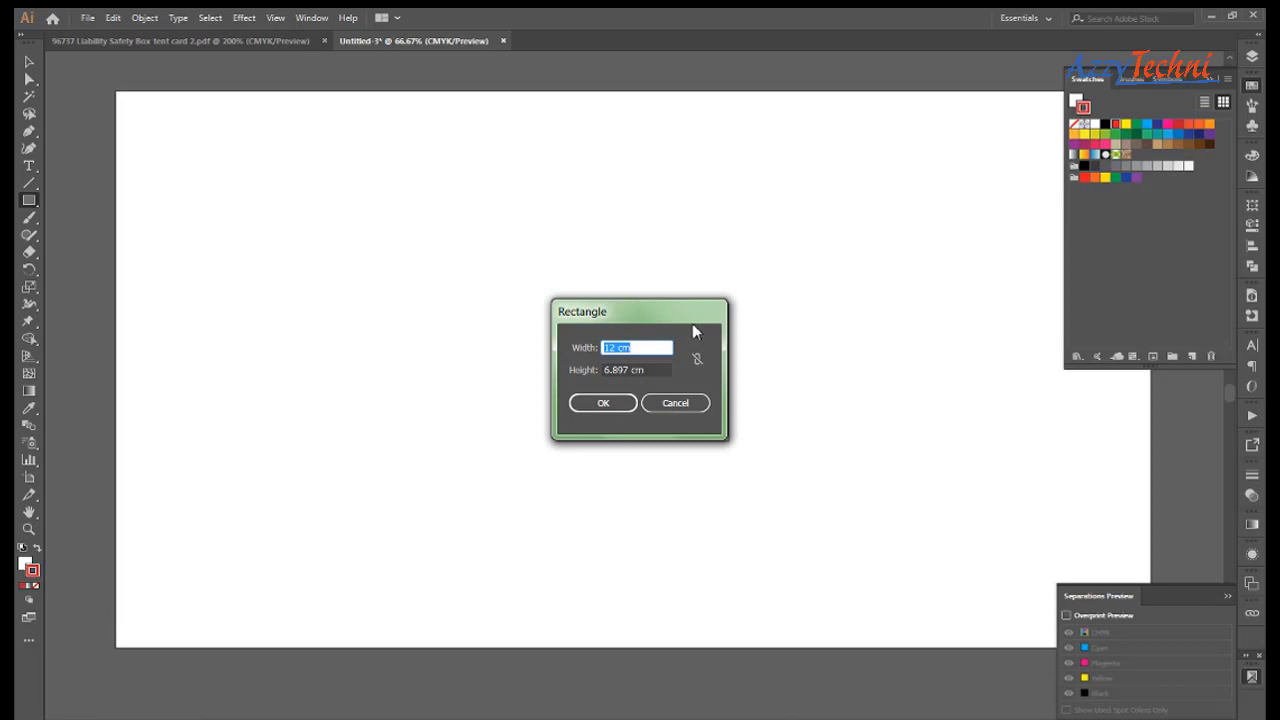
text(20)
key(Tab)
text(24)
key(Return)
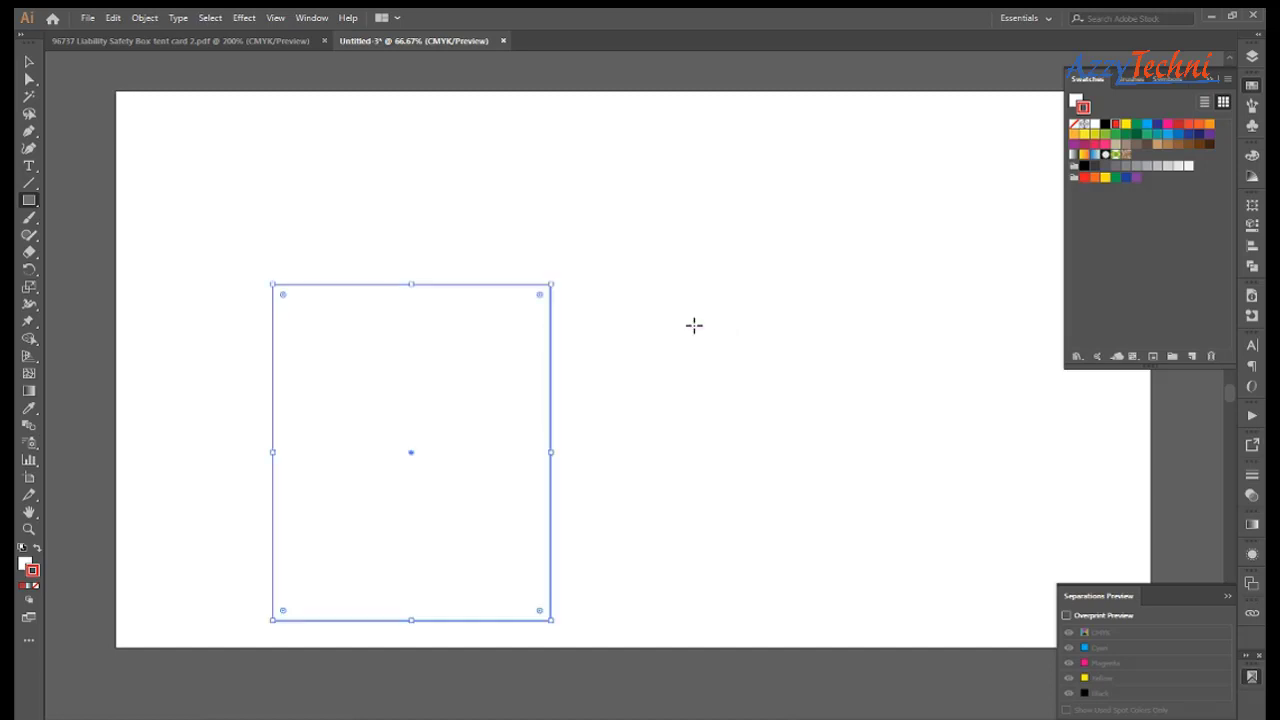
Move the rectangle to the artboard's left side and set its fill to None.
key(v)
drag(470, 425, 357, 402)
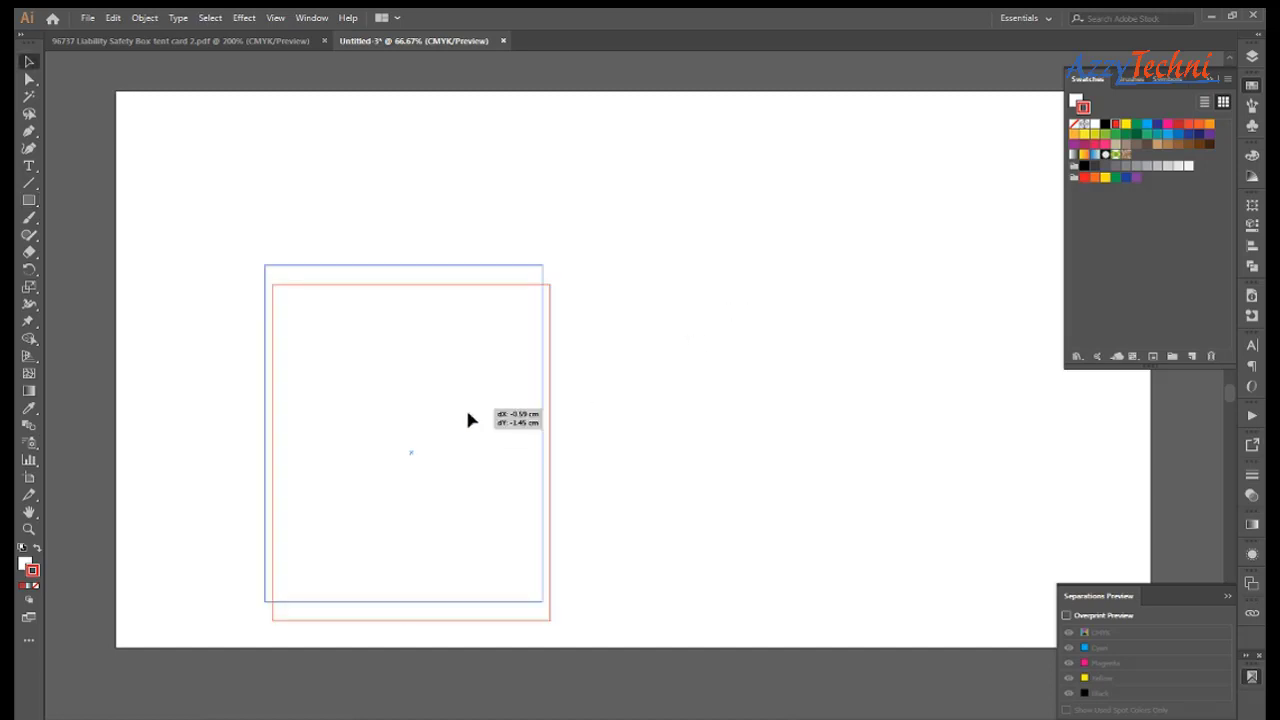
click(628, 336)
click(327, 415)
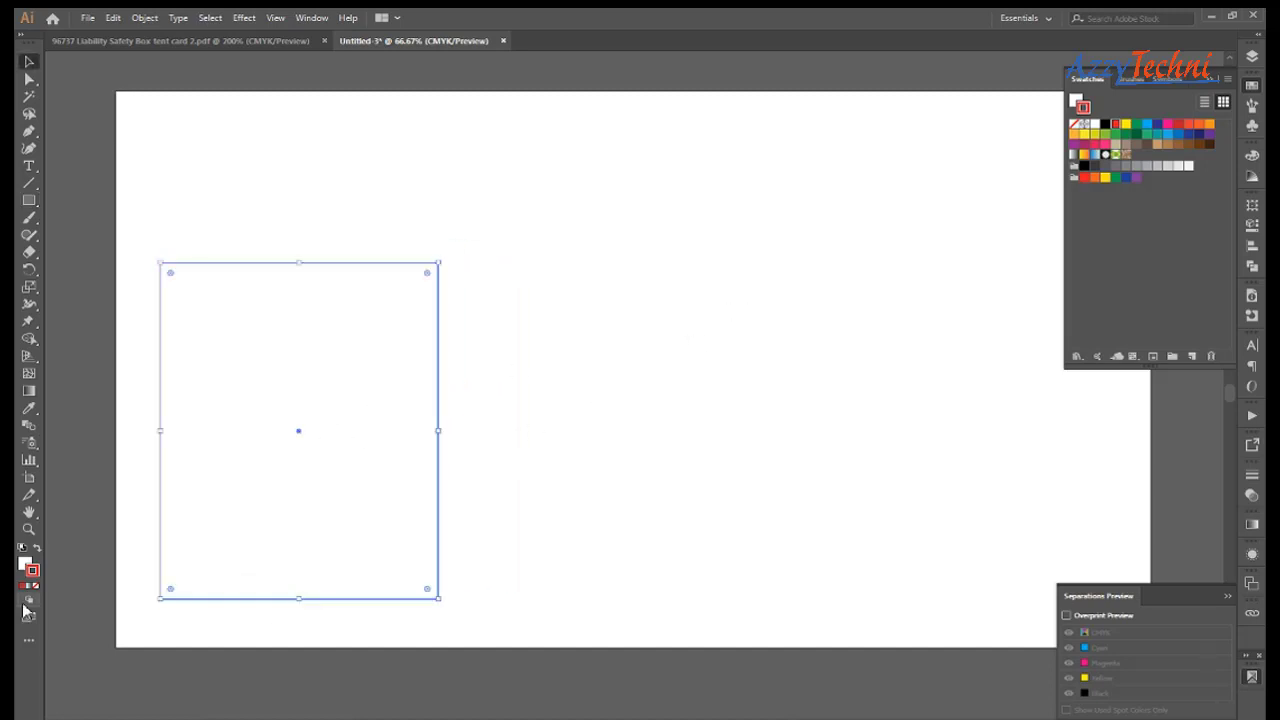
click(29, 585)
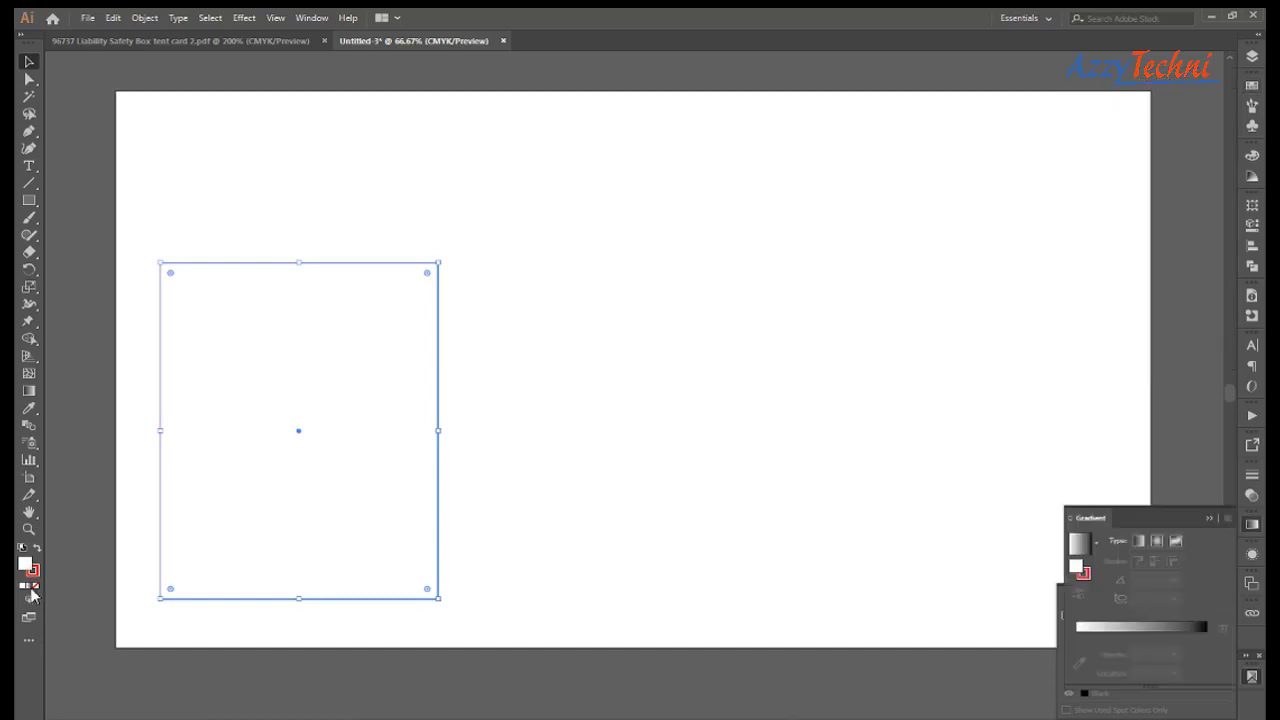
click(36, 585)
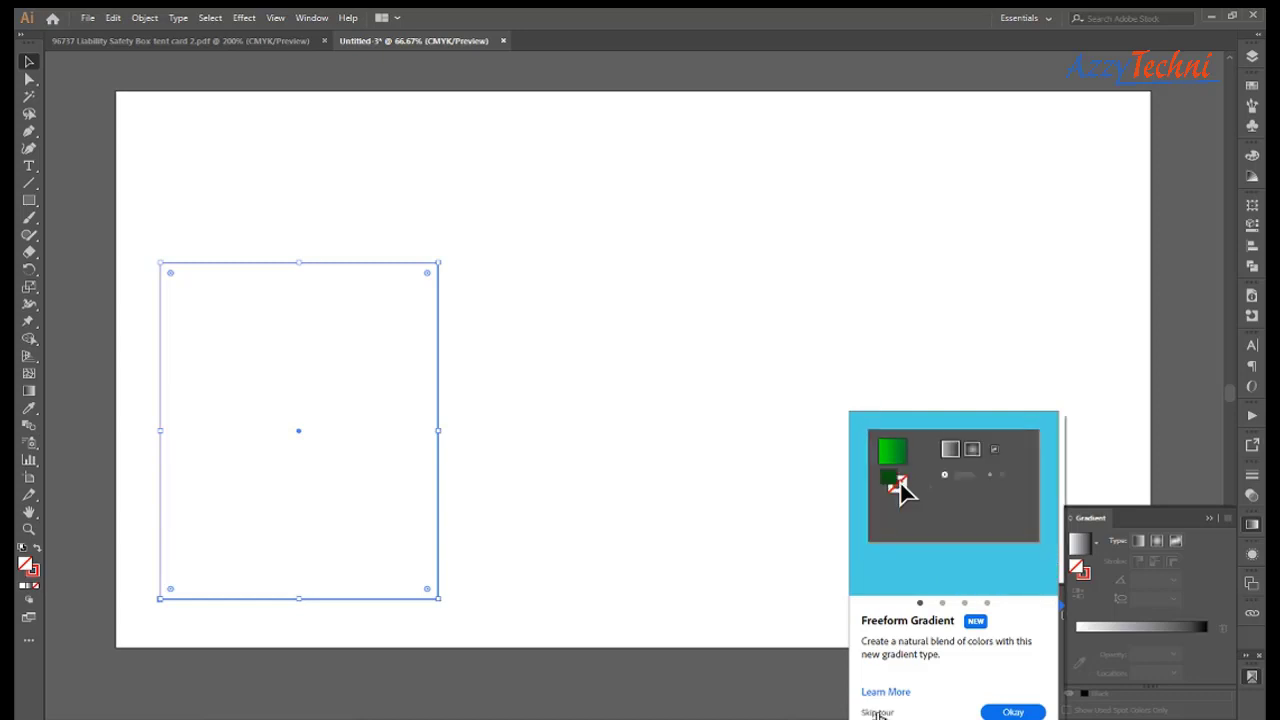
click(1012, 711)
click(788, 350)
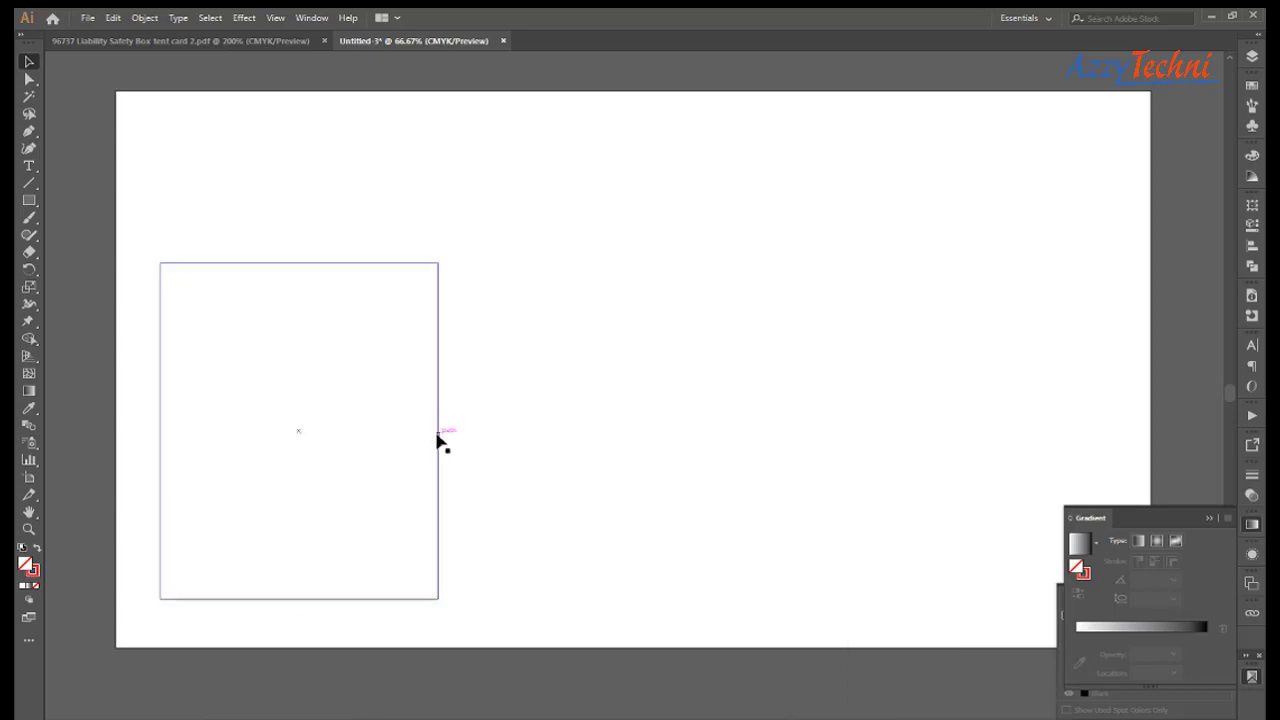
Place a copy flush right of the rectangle and narrow it to 8 cm wide.
drag(440, 441, 706, 441)
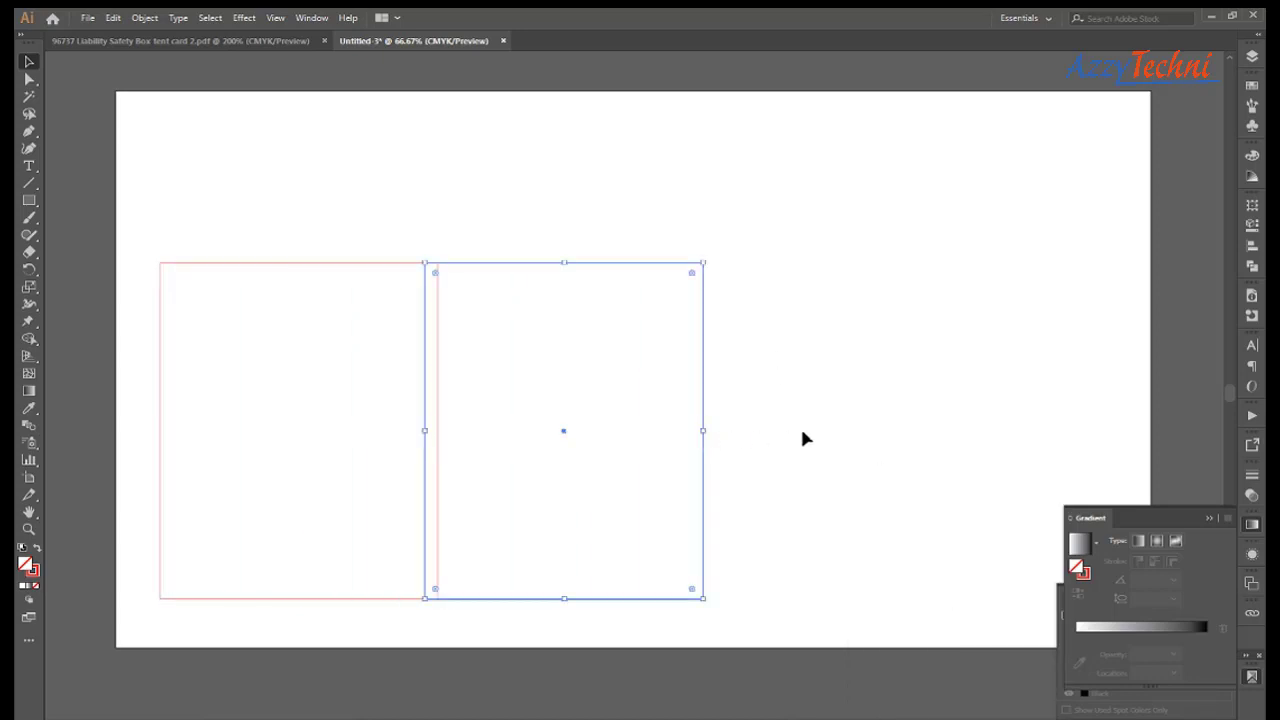
key(ctrl+z)
click(258, 242)
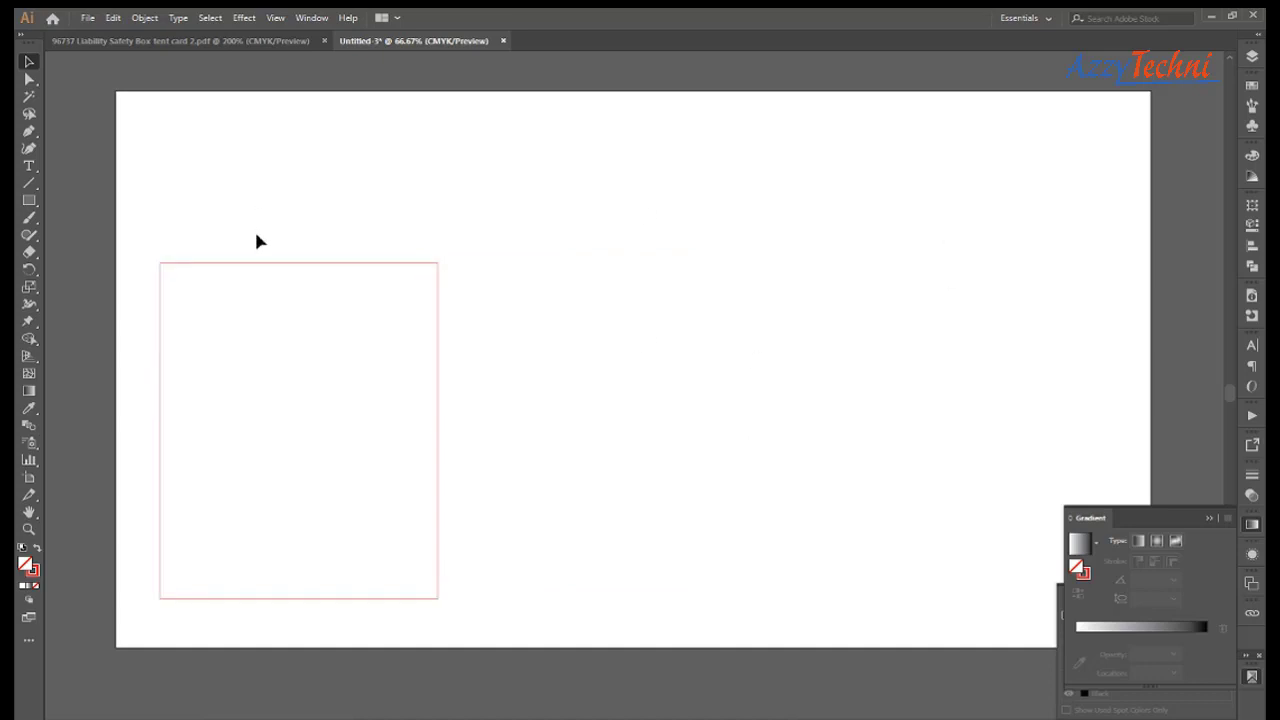
drag(252, 265, 530, 274)
click(1251, 231)
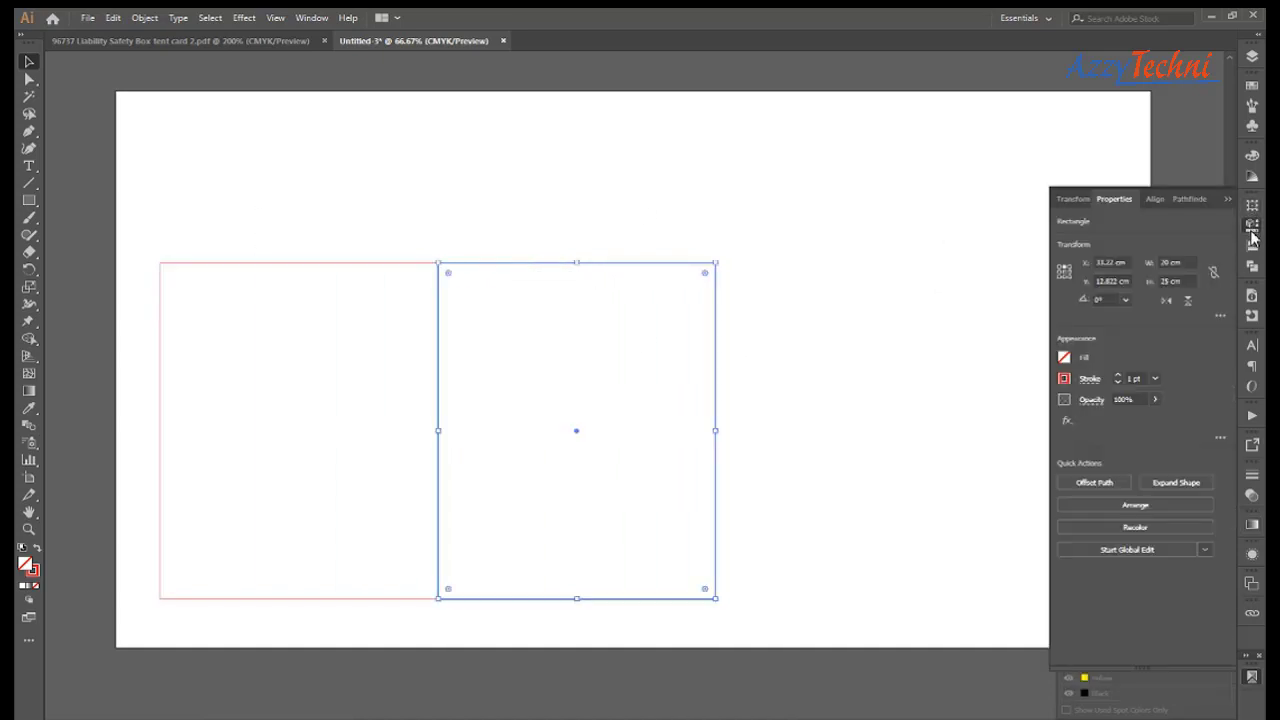
click(1187, 263)
key(Return)
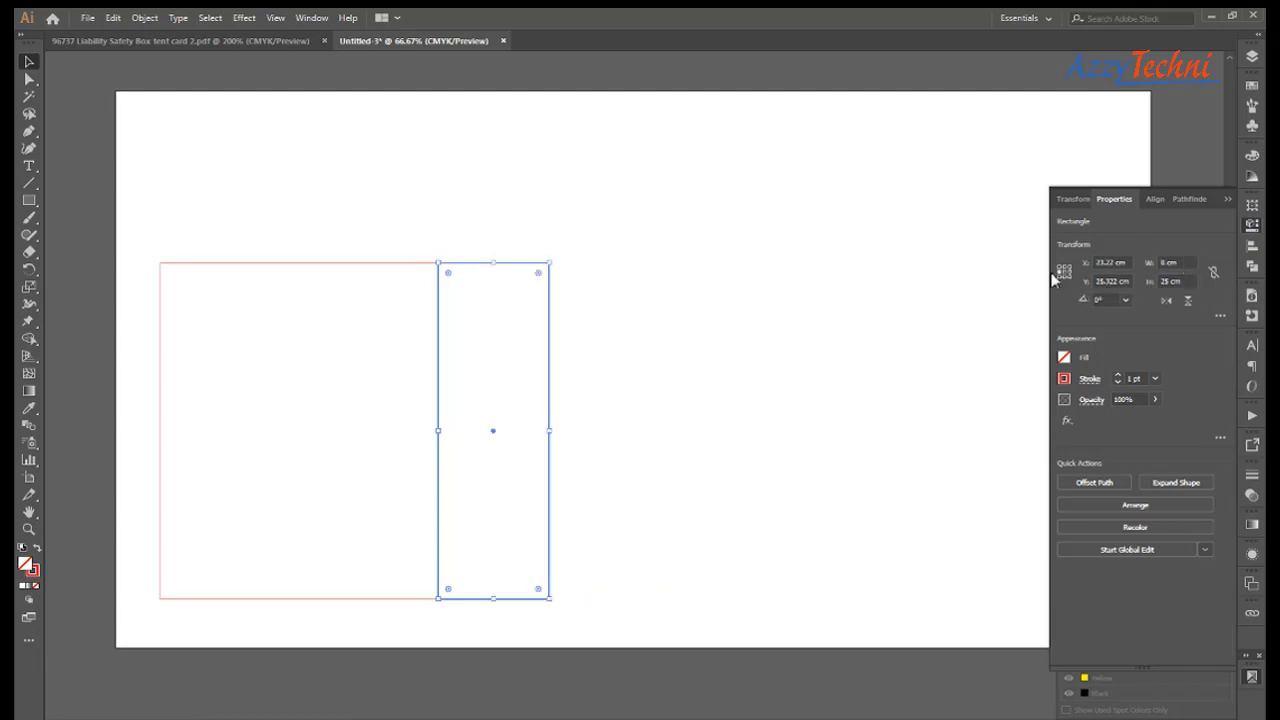
Duplicate the wide and narrow panel pair to the right, making a row of four panels.
drag(306, 206, 500, 332)
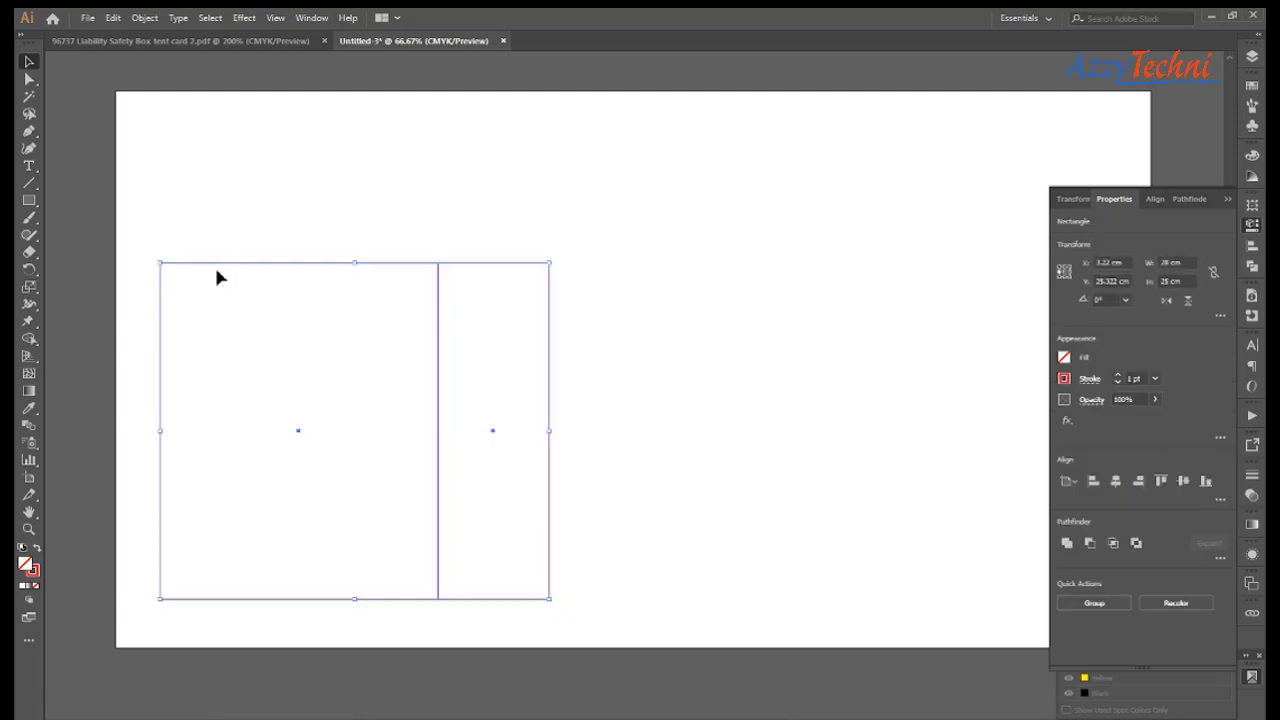
drag(232, 270, 622, 273)
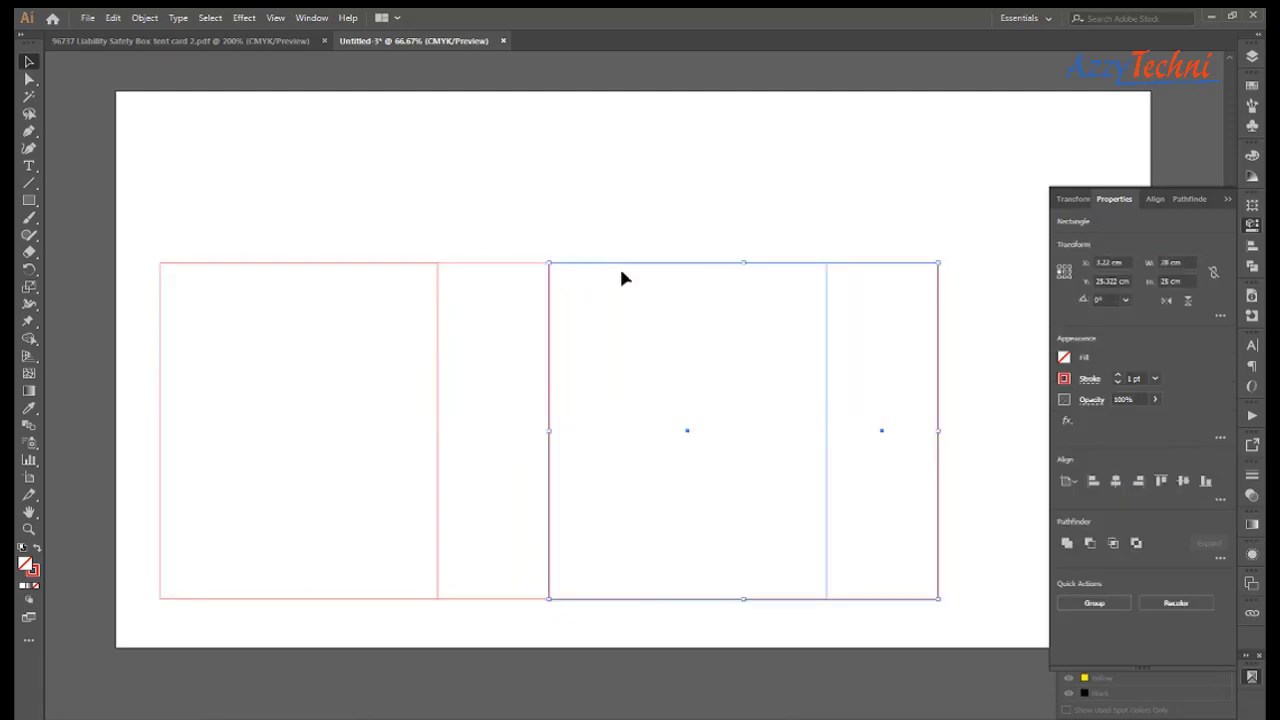
click(760, 258)
scroll(798, 254, up, 1)
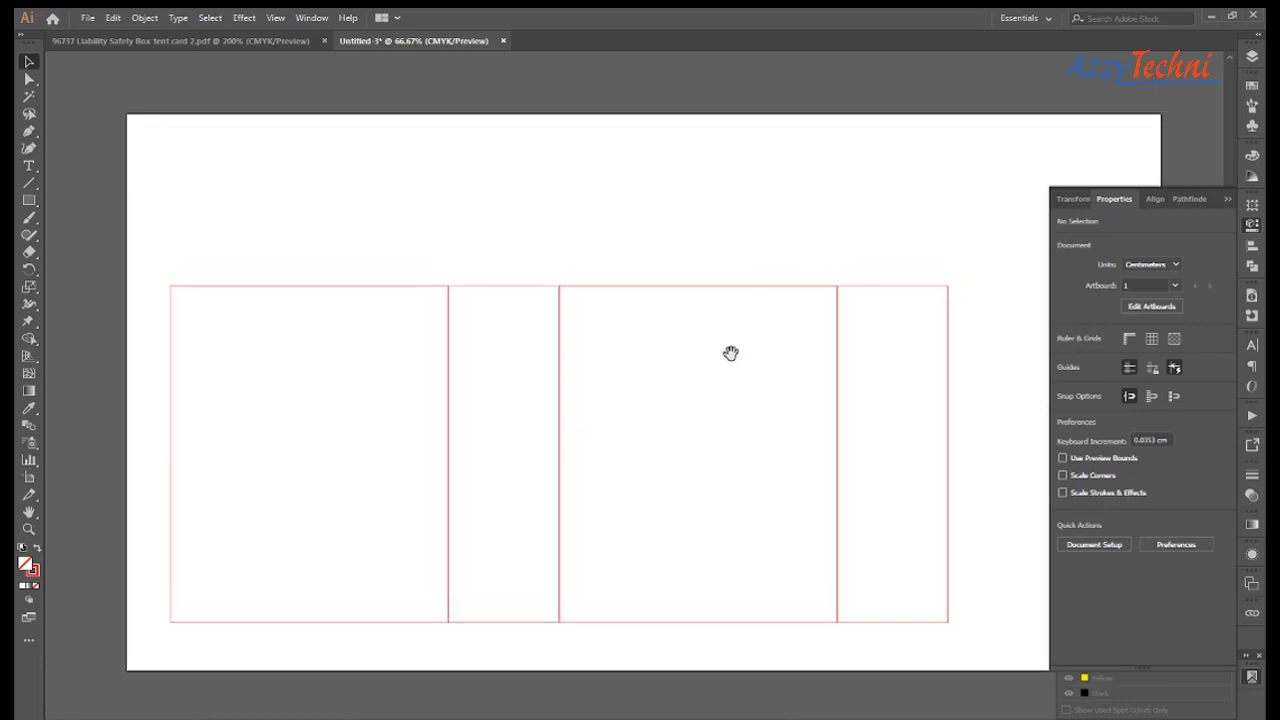
scroll(700, 360, down, 2)
scroll(665, 340, down, 2)
scroll(657, 309, up, 1)
scroll(643, 346, up, 2)
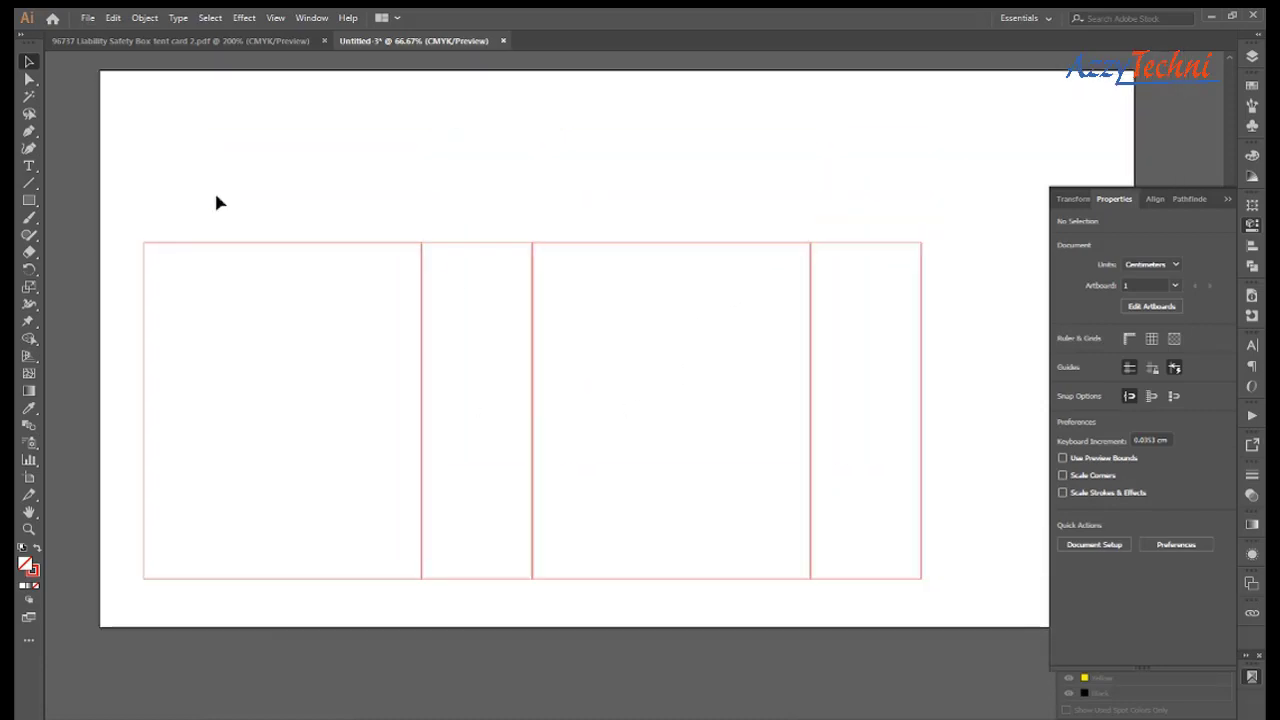
drag(236, 176, 970, 396)
click(967, 320)
scroll(565, 295, left, 2)
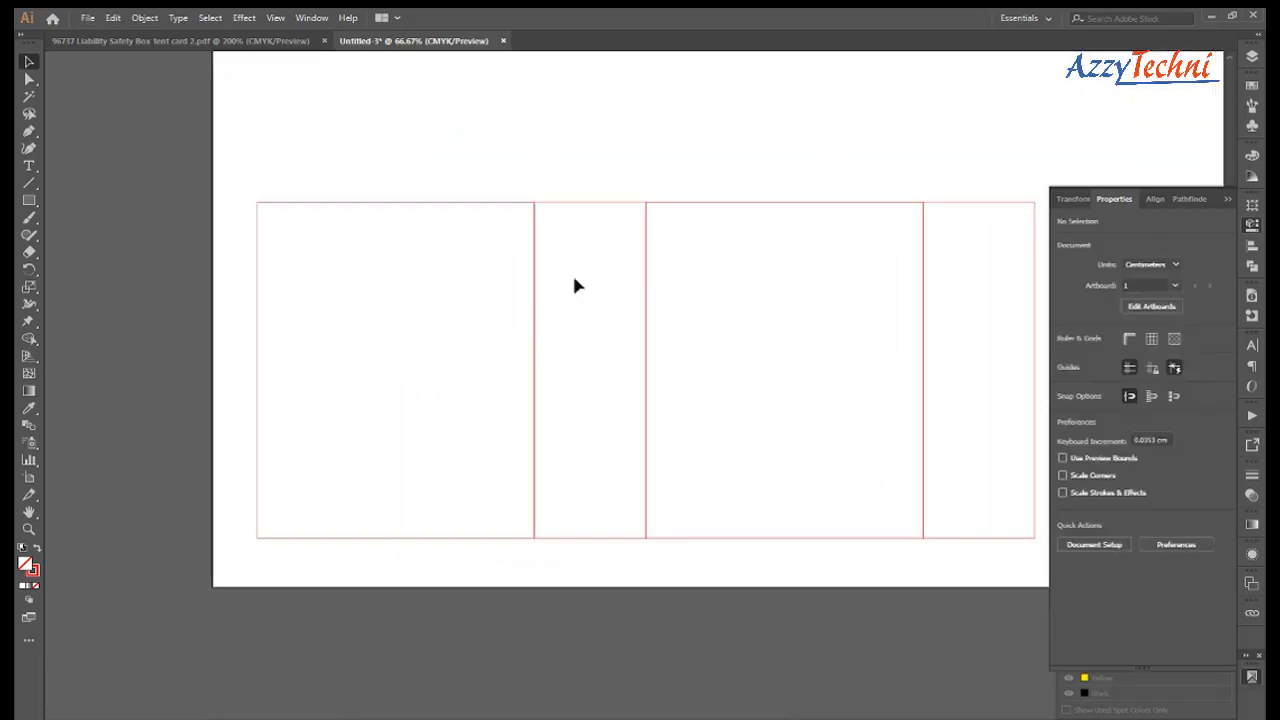
click(579, 203)
Copy the narrow panel, turn it horizontal, and place it below the first panel.
mouse_move(585, 213)
mouse_down()
mouse_move(370, 329)
mouse_move(500, 500)
mouse_up()
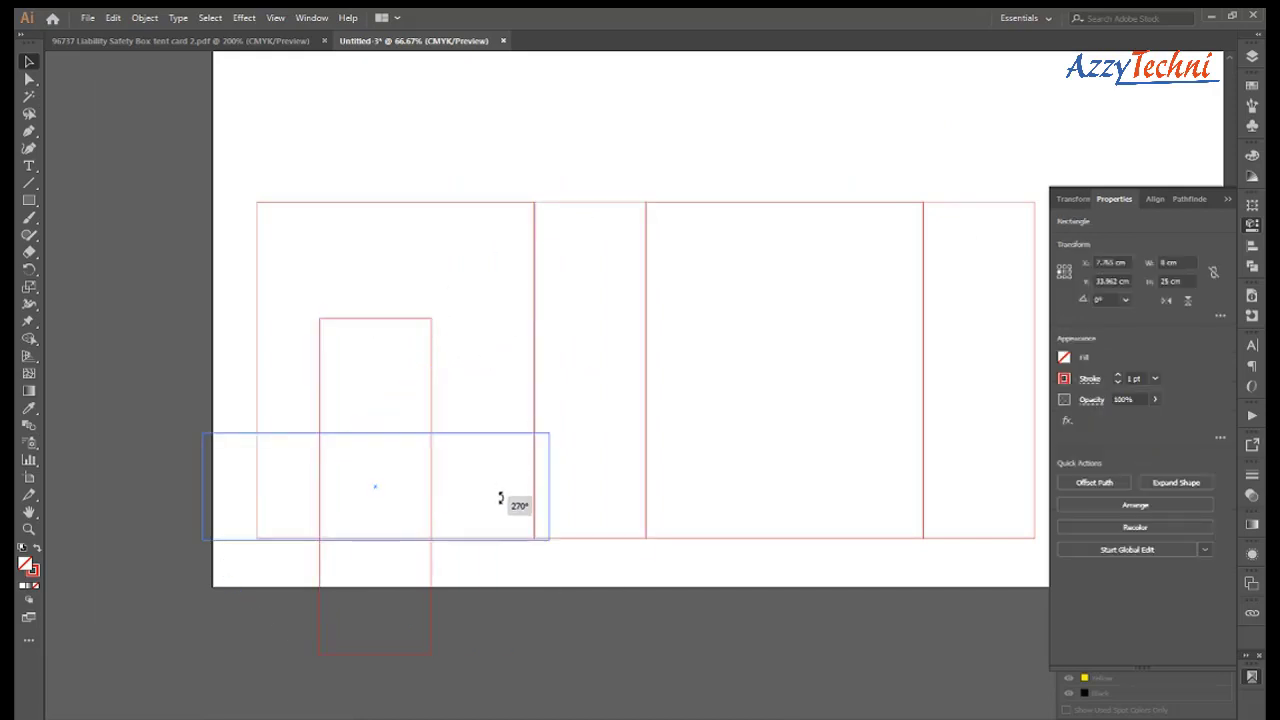
key(z)
drag(220, 389, 580, 567)
key(v)
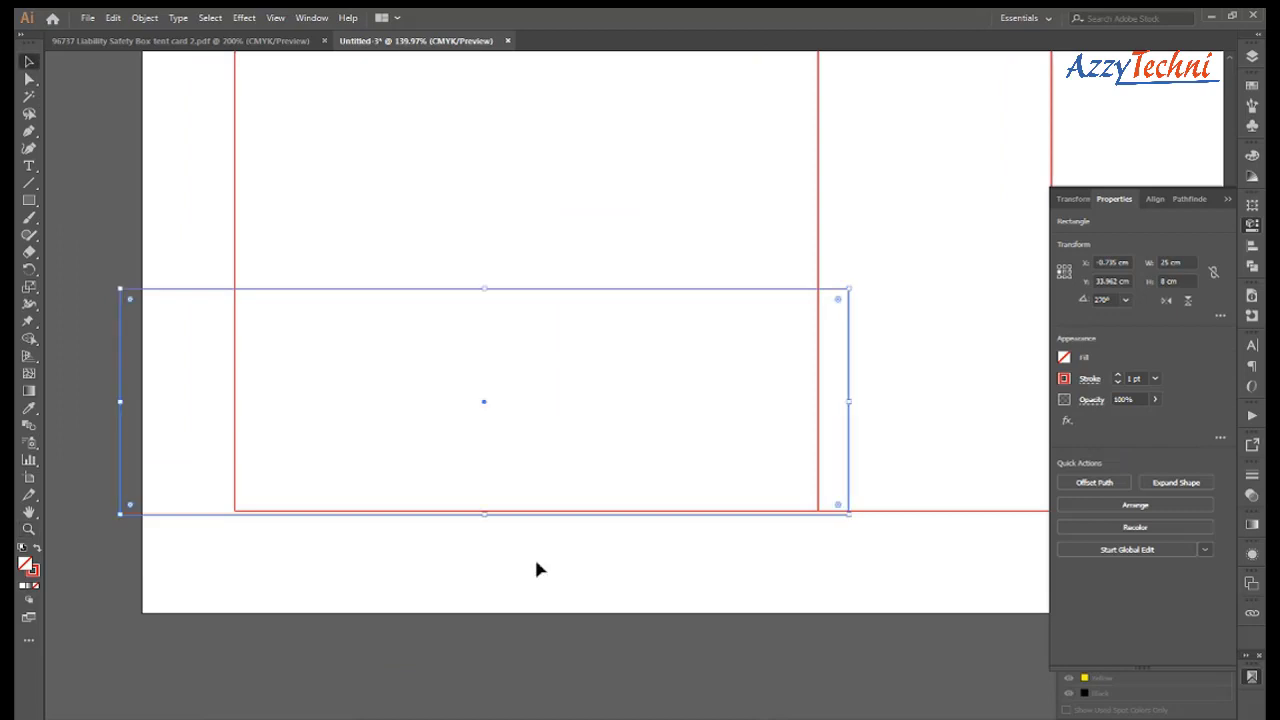
drag(370, 290, 453, 410)
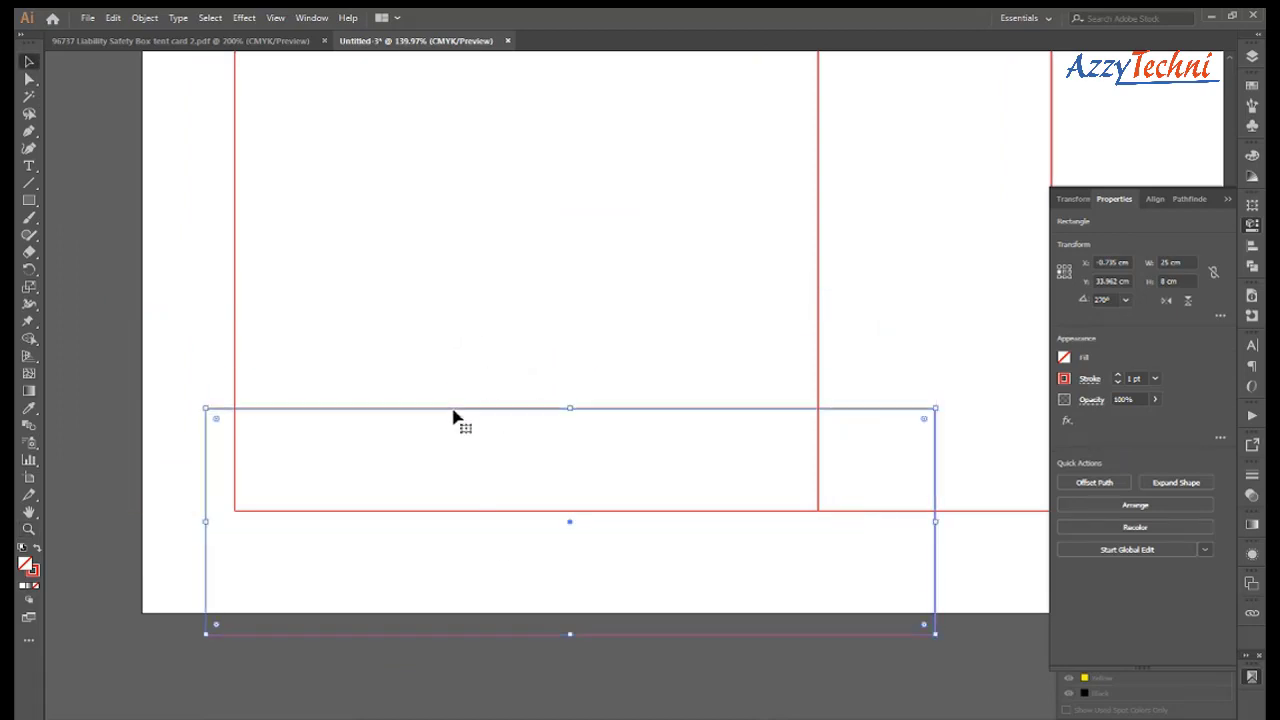
key(ctrl+minus)
key(ctrl+minus)
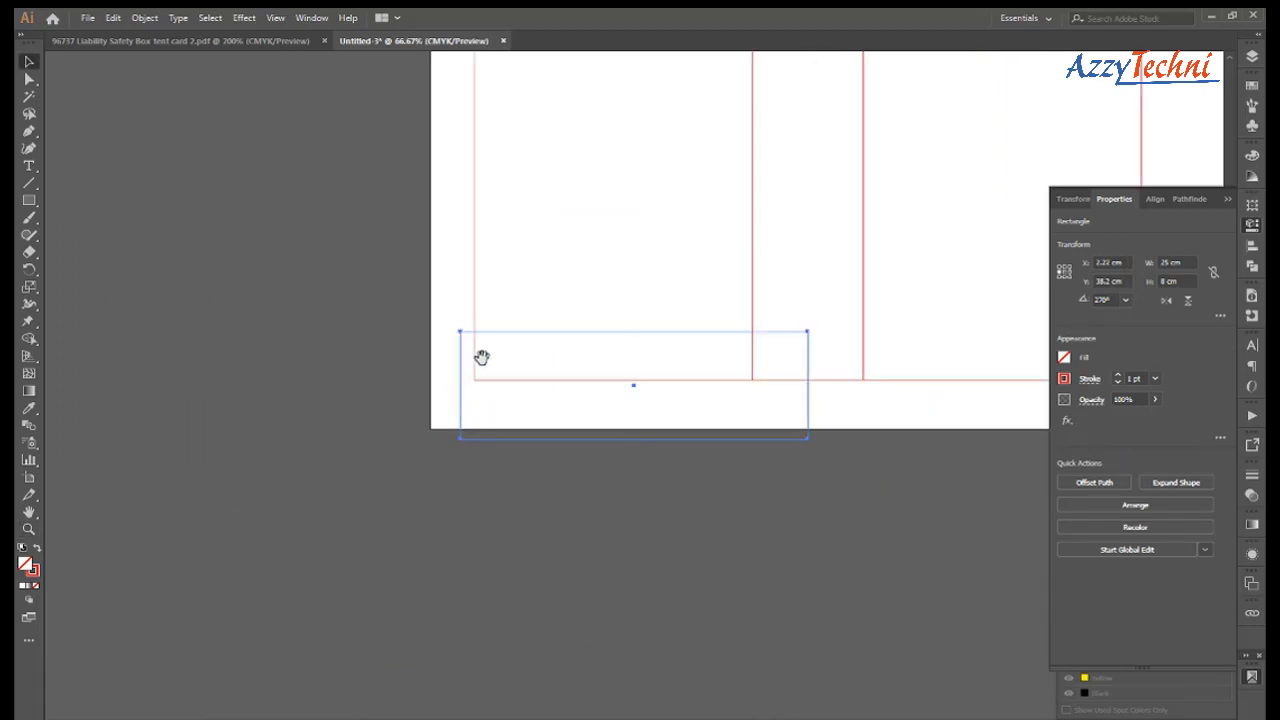
drag(483, 357, 530, 467)
Snap a copy of the narrow panel to the box's left edge and make it 2 cm wide.
drag(817, 284, 265, 285)
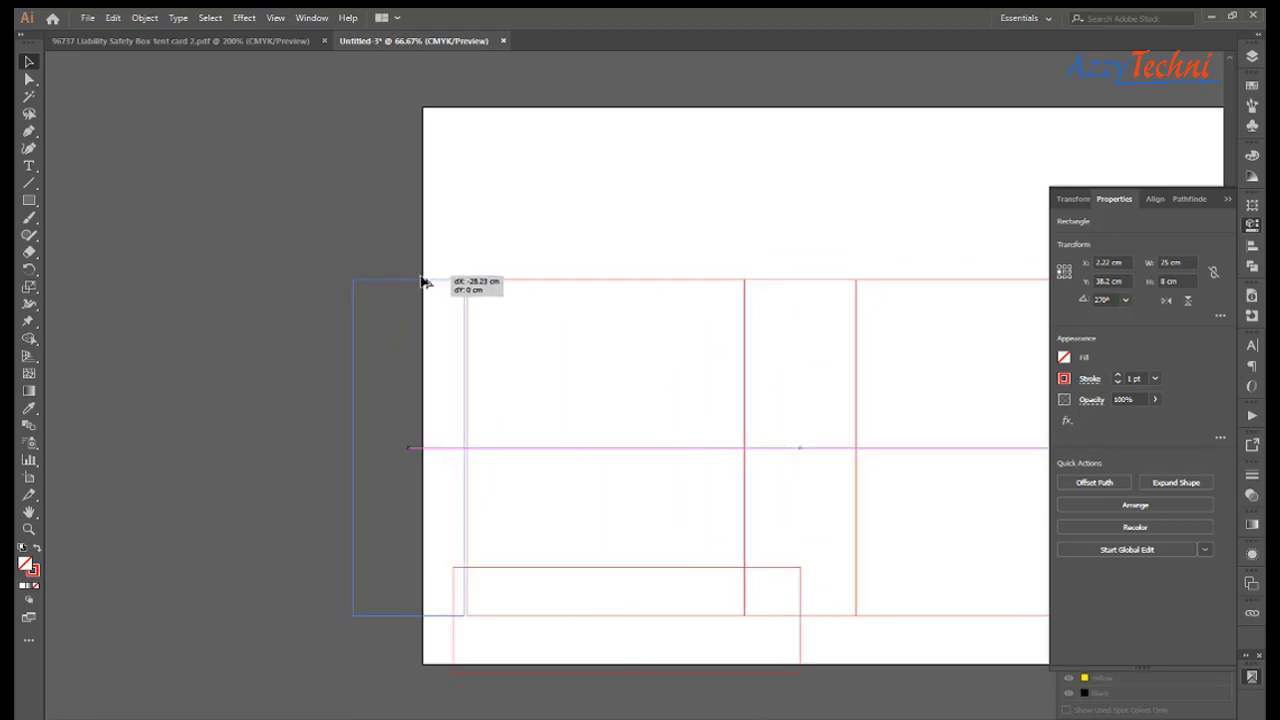
drag(265, 285, 425, 283)
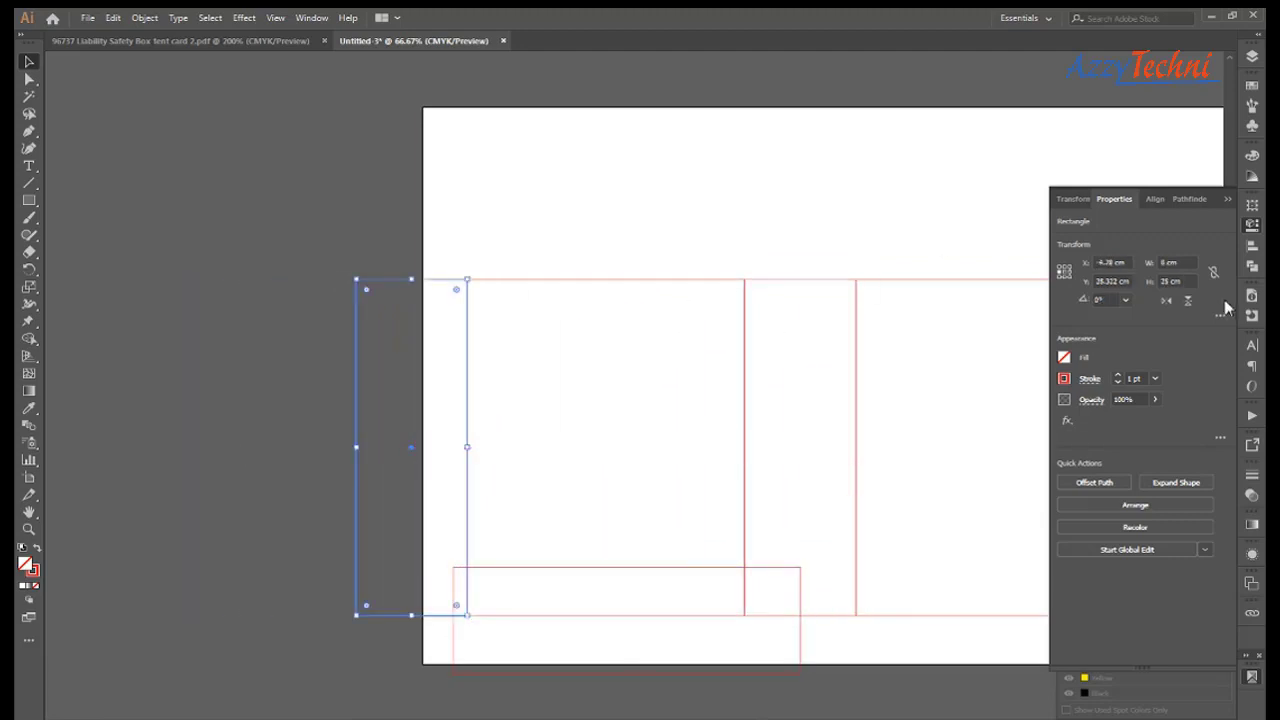
click(1068, 276)
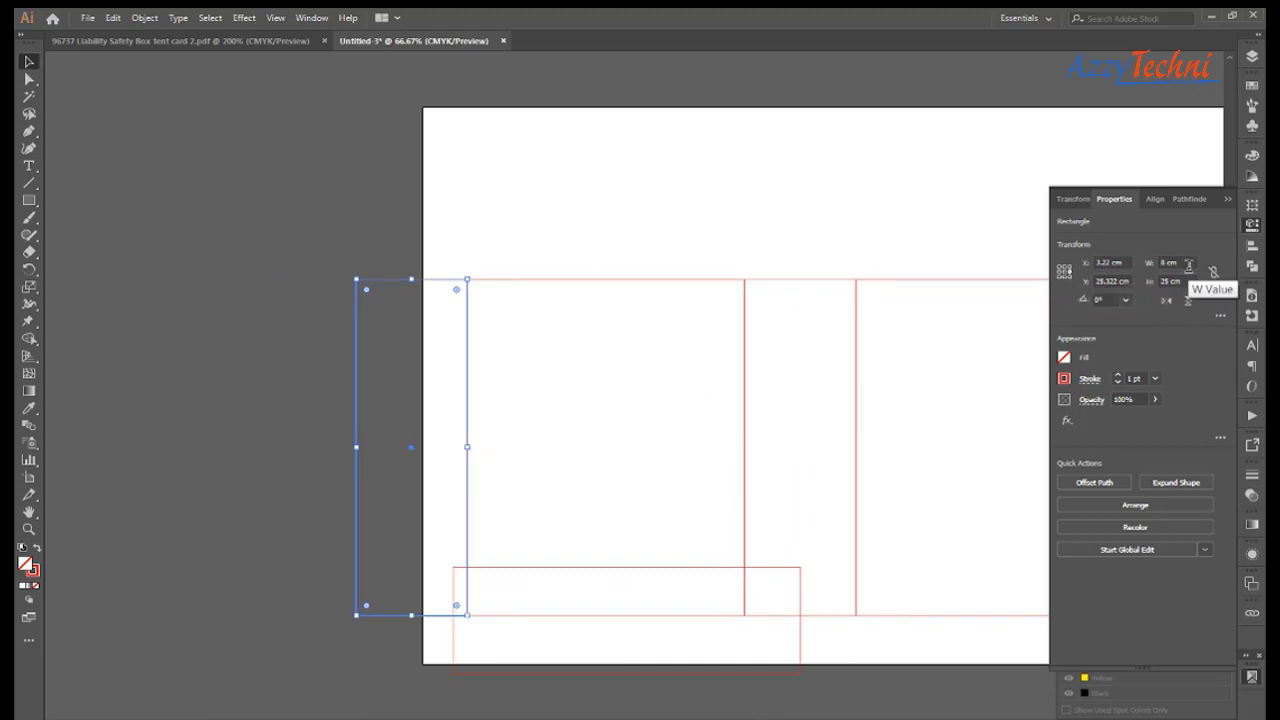
click(1175, 262)
text(2)
key(Return)
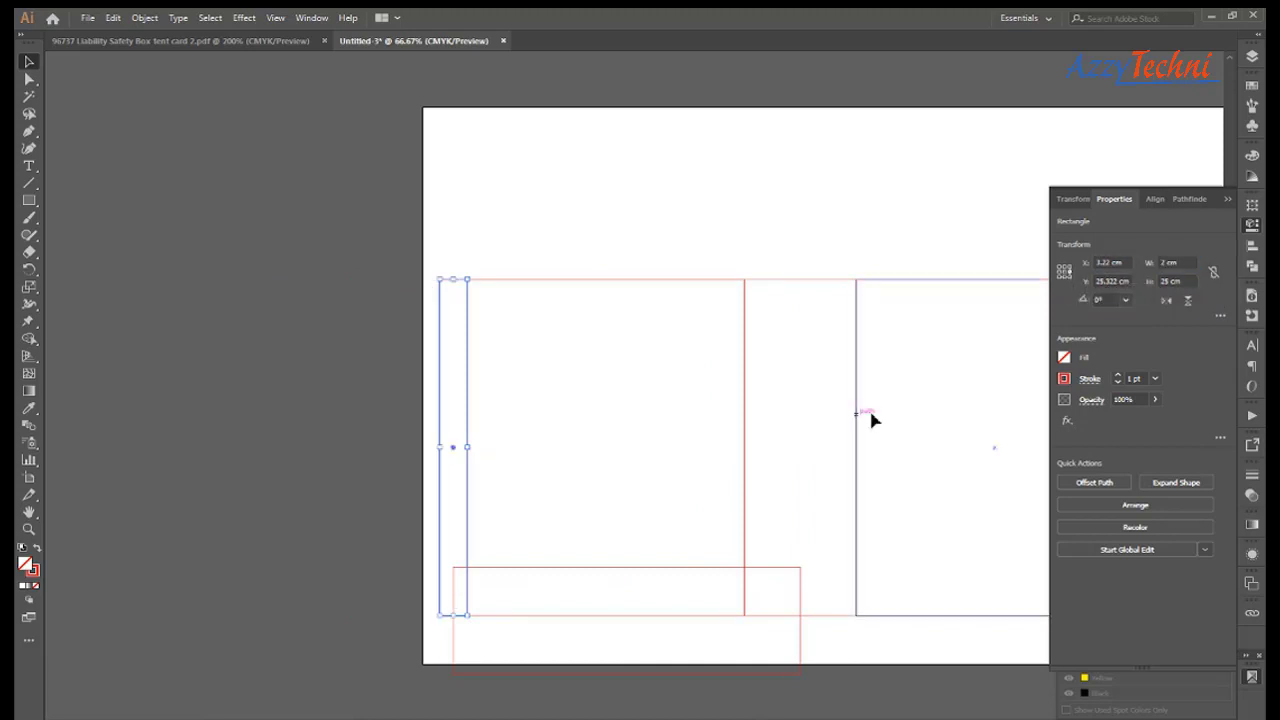
click(606, 398)
Raise the bottom flap slightly and stretch its left edge to the box's left edge.
scroll(570, 472, down, 1)
mouse_move(263, 383)
mouse_down()
mouse_move(614, 403)
mouse_move(551, 466)
mouse_up()
drag(773, 447, 478, 414)
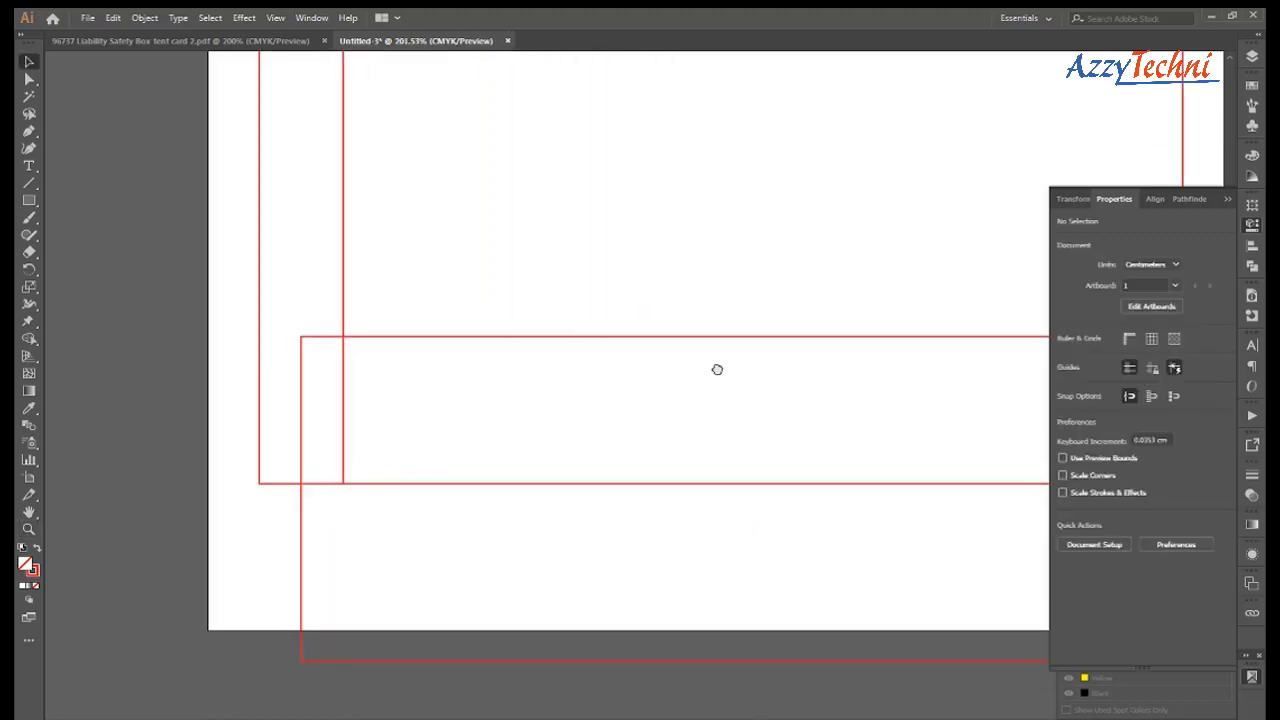
drag(717, 369, 627, 351)
drag(703, 320, 703, 310)
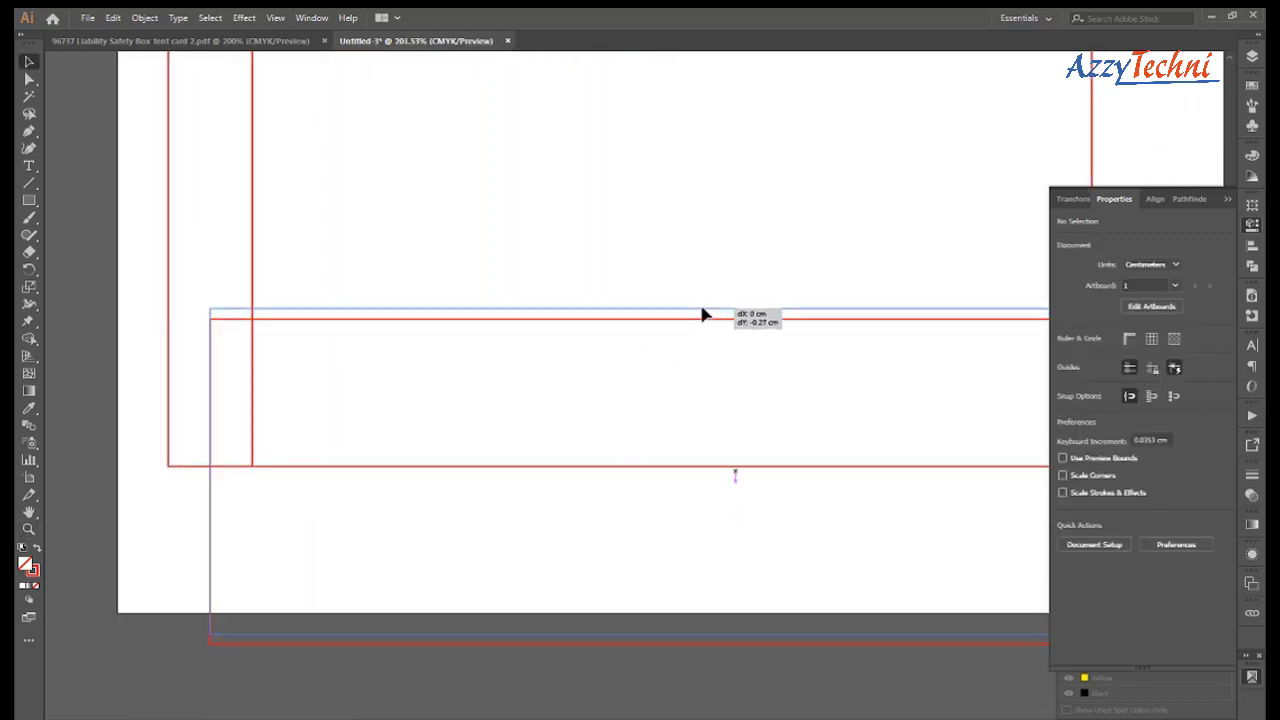
scroll(583, 374, left, 3)
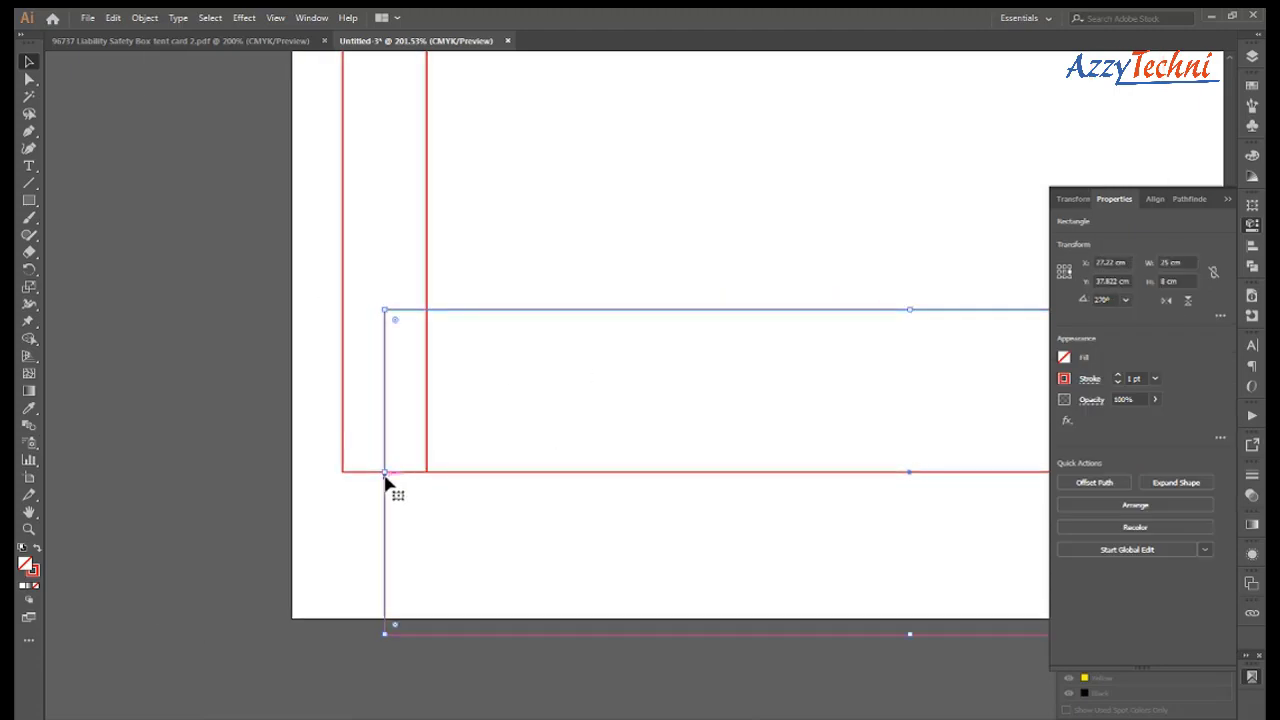
drag(385, 476, 349, 485)
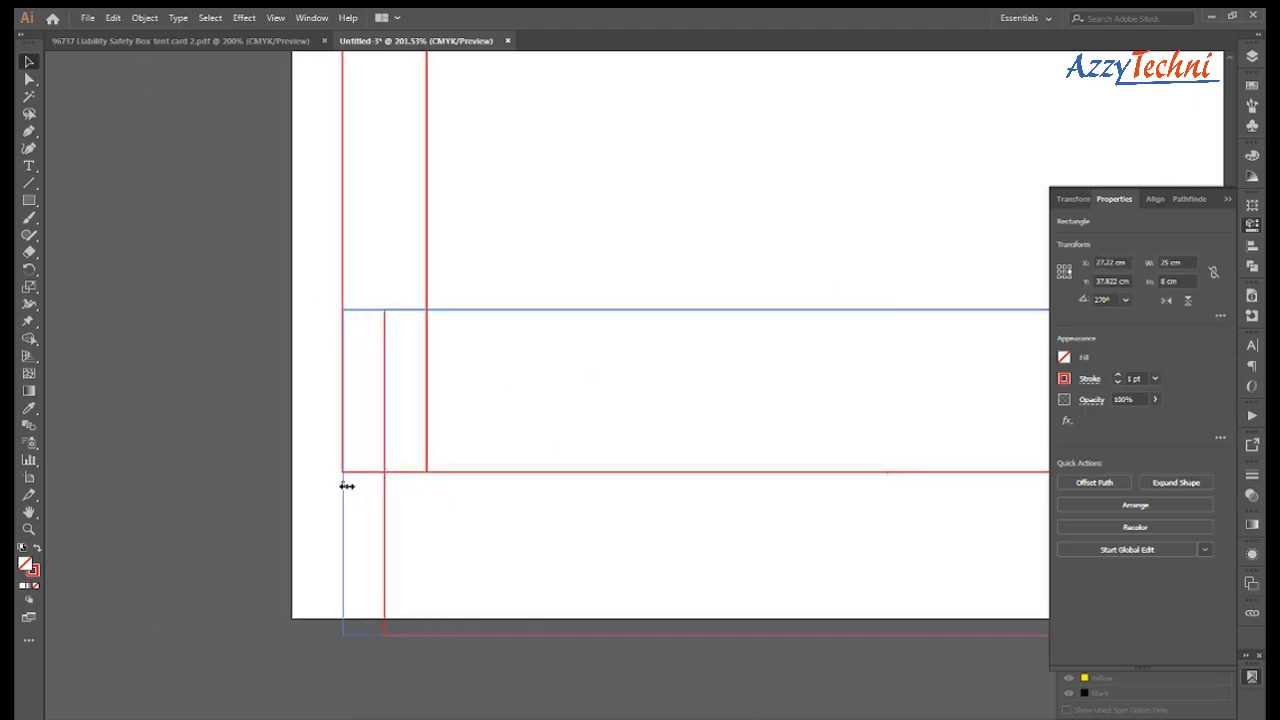
scroll(551, 503, right, 5)
scroll(629, 460, right, 5)
key(ctrl+minus)
key(ctrl+minus)
key(ctrl+minus)
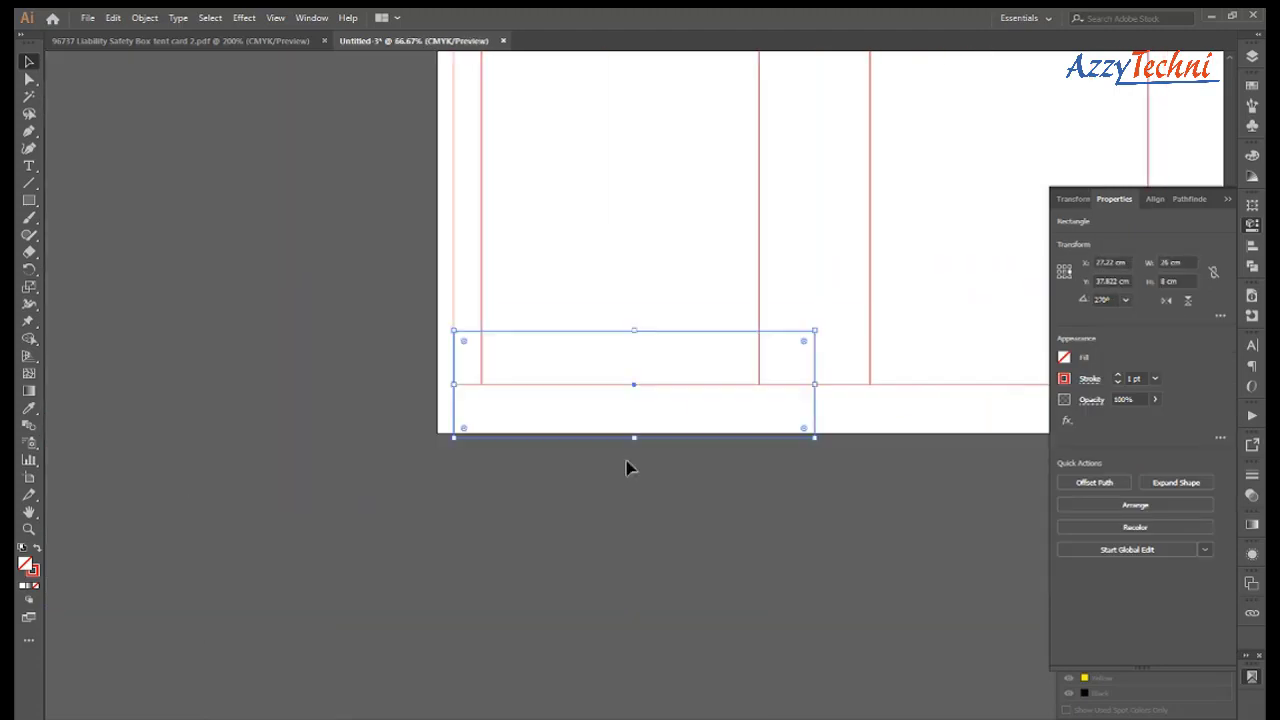
Stretch the bottom flap rectangle right so it spans the full box width.
drag(629, 466, 423, 634)
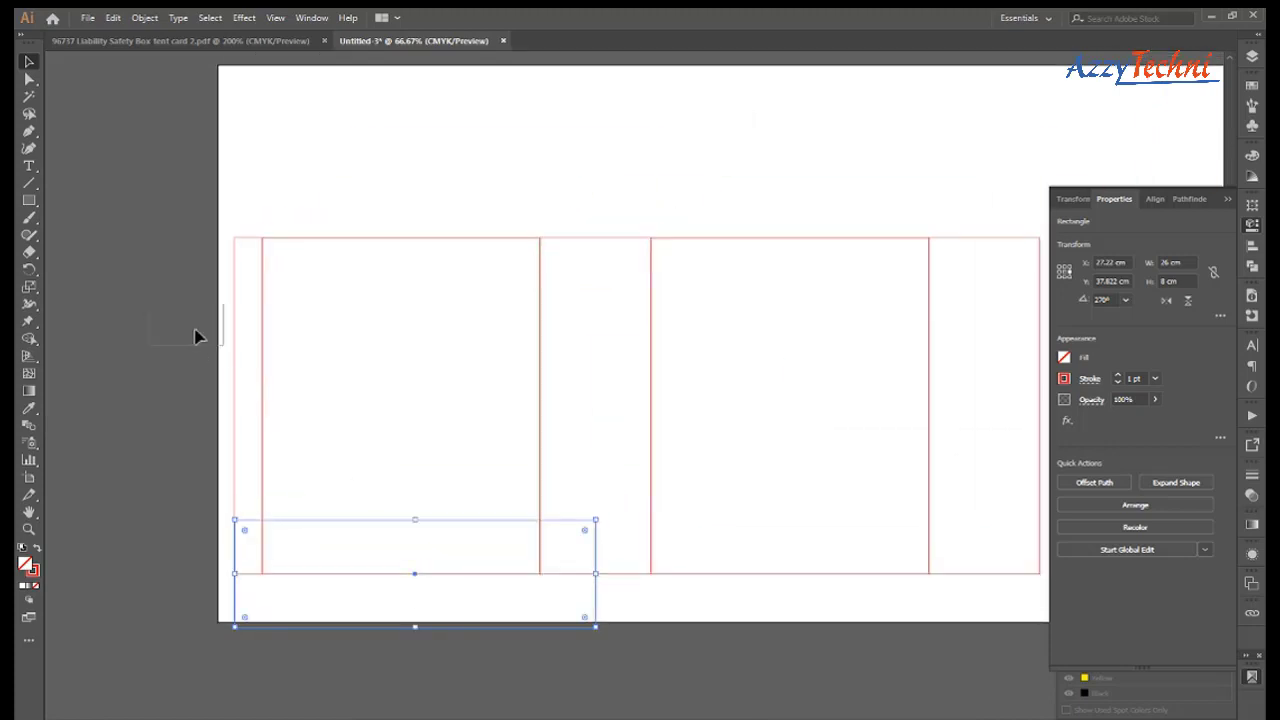
mouse_move(197, 337)
mouse_down()
mouse_move(897, 592)
mouse_move(770, 657)
mouse_move(774, 605)
mouse_up()
click(694, 620)
drag(595, 615, 420, 630)
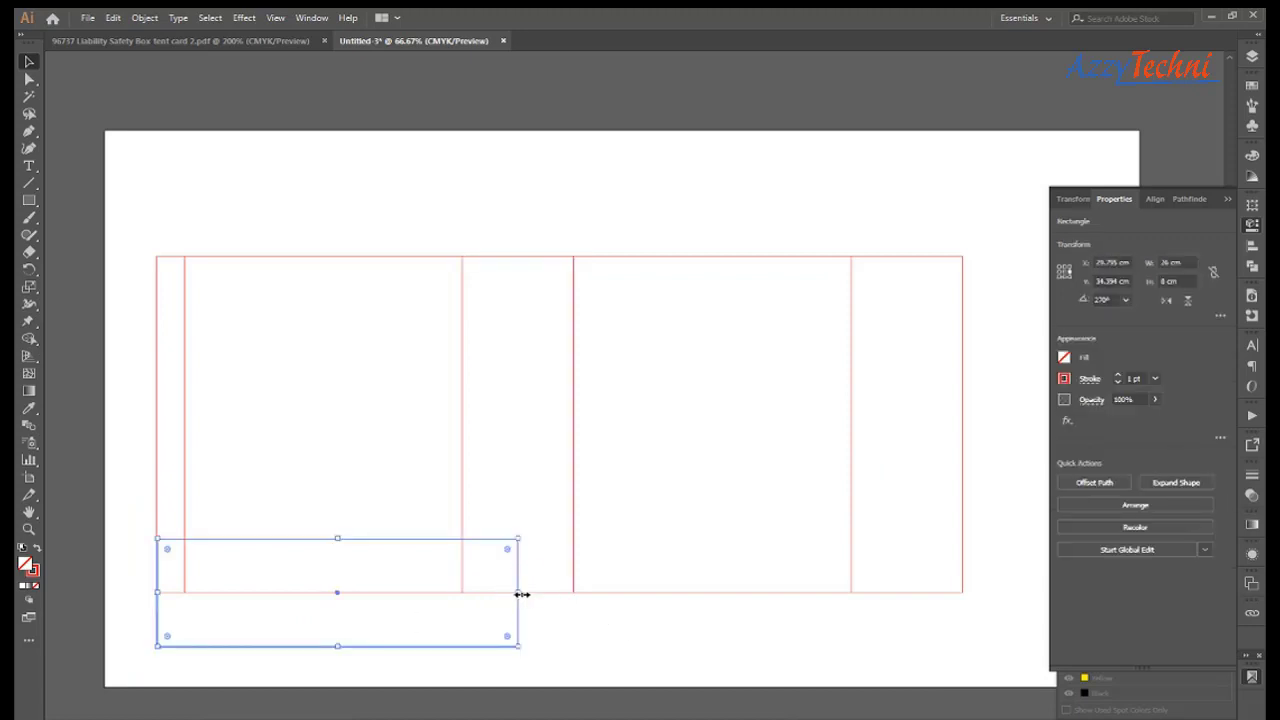
mouse_move(520, 592)
mouse_down()
mouse_move(995, 607)
mouse_move(963, 607)
mouse_up()
key(ctrl+shift+a)
Paste a copy of the box's right edge line in front and bring up the Move settings.
drag(501, 554, 508, 477)
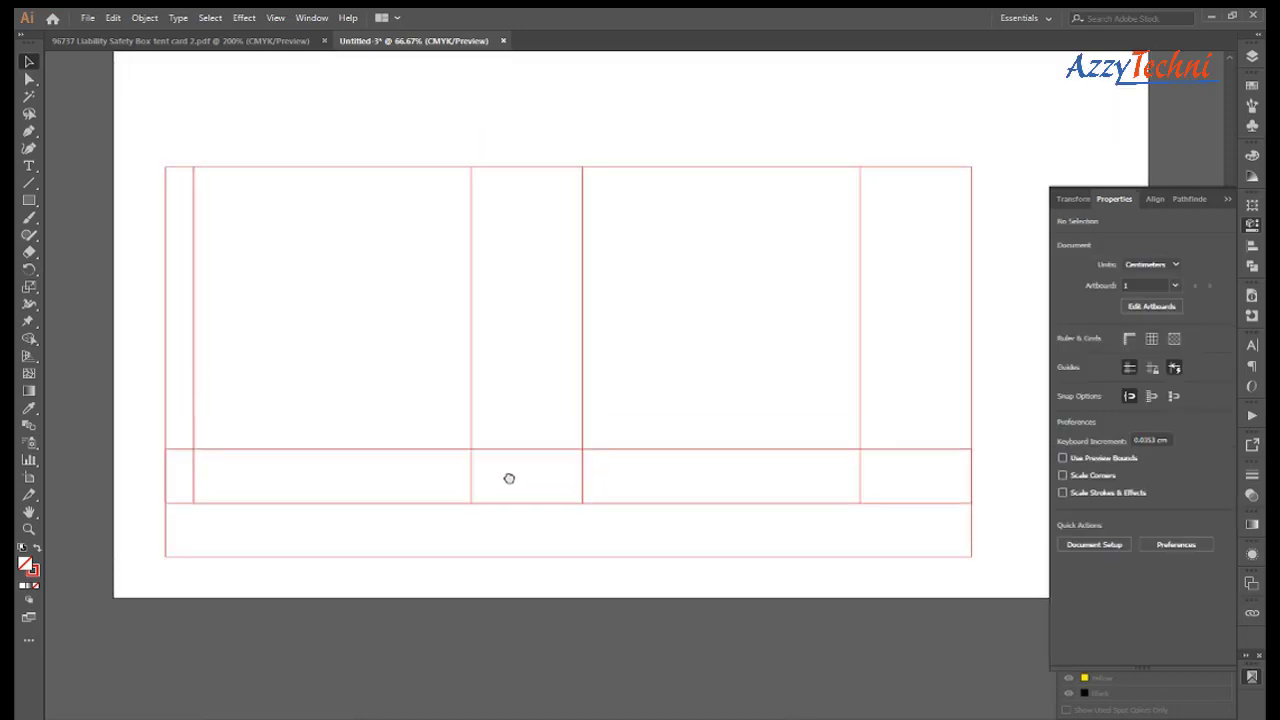
mouse_move(886, 351)
mouse_down()
mouse_move(850, 343)
mouse_move(854, 366)
mouse_up()
key(a)
click(946, 333)
key(v)
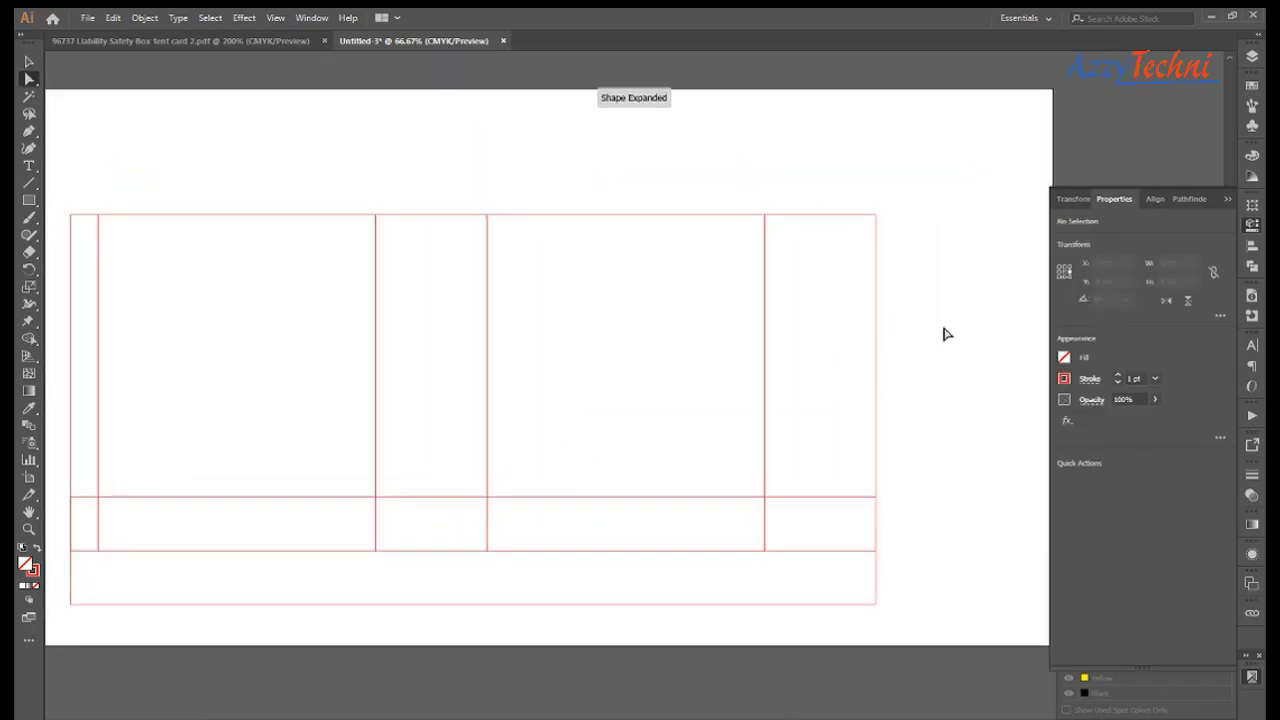
key(ctrl+f)
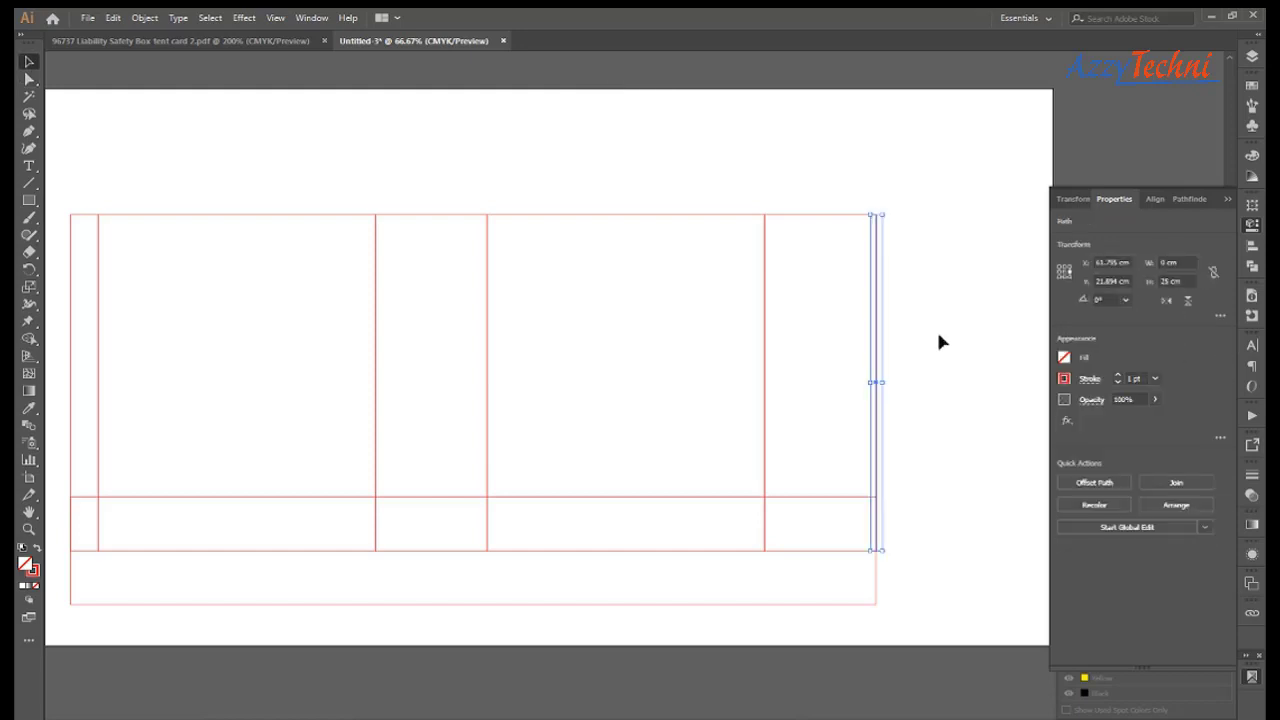
key(Return)
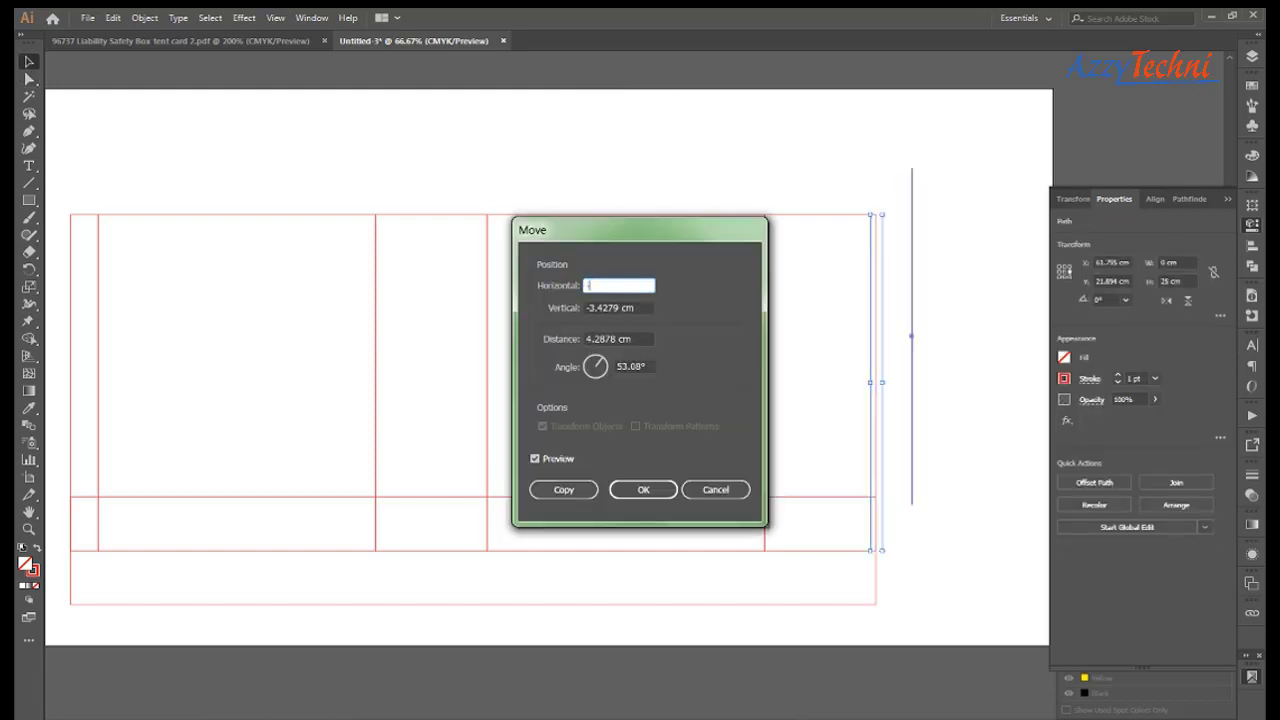
text(4)
Copy the edge line 4 cm left and extend it down through the bottom flap.
key(Tab)
text(0)
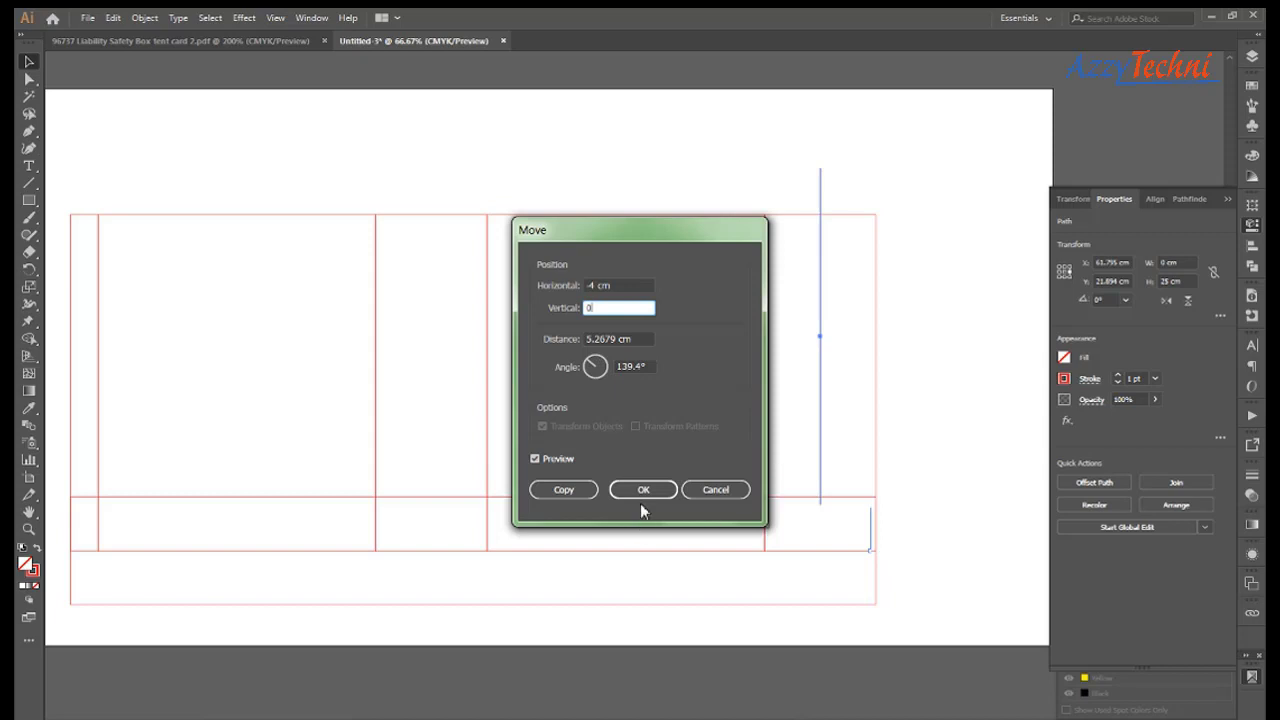
click(586, 497)
key(z)
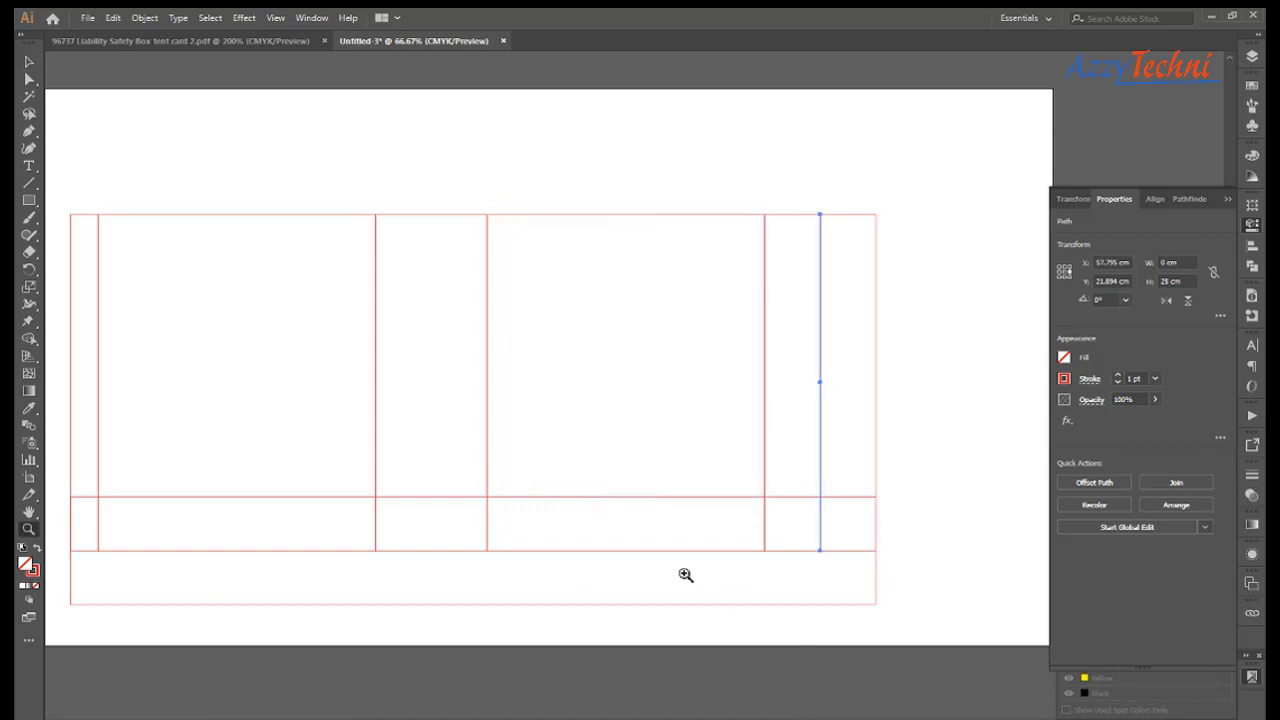
drag(683, 574, 860, 606)
key(v)
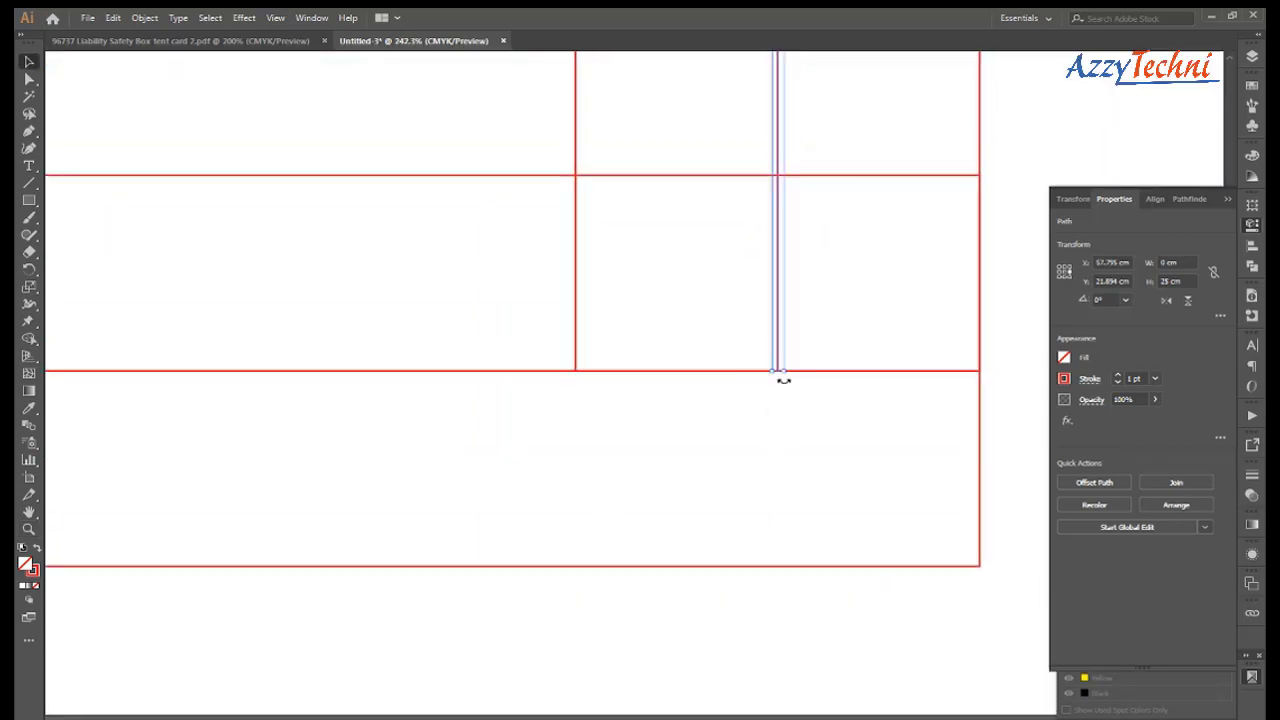
key(a)
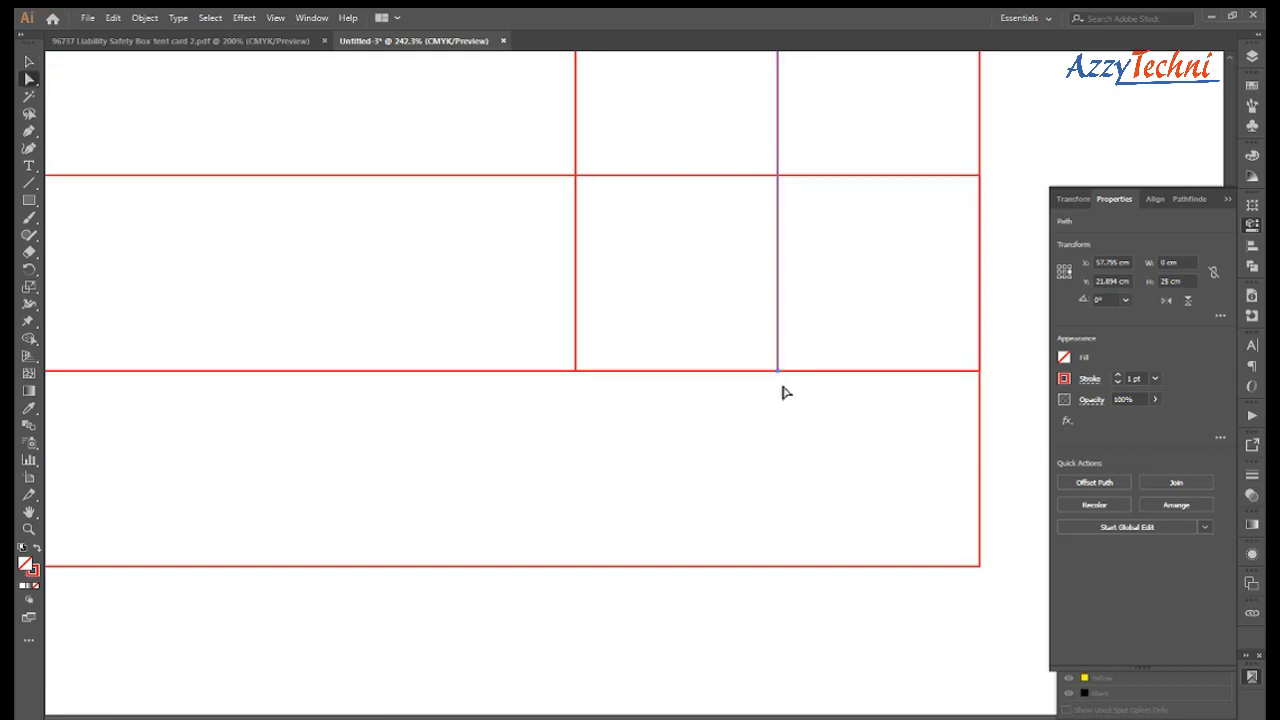
mouse_move(779, 371)
mouse_down()
mouse_move(789, 583)
mouse_move(780, 566)
mouse_up()
click(884, 527)
Copy that fold line 28 cm further left.
key(ctrl+1)
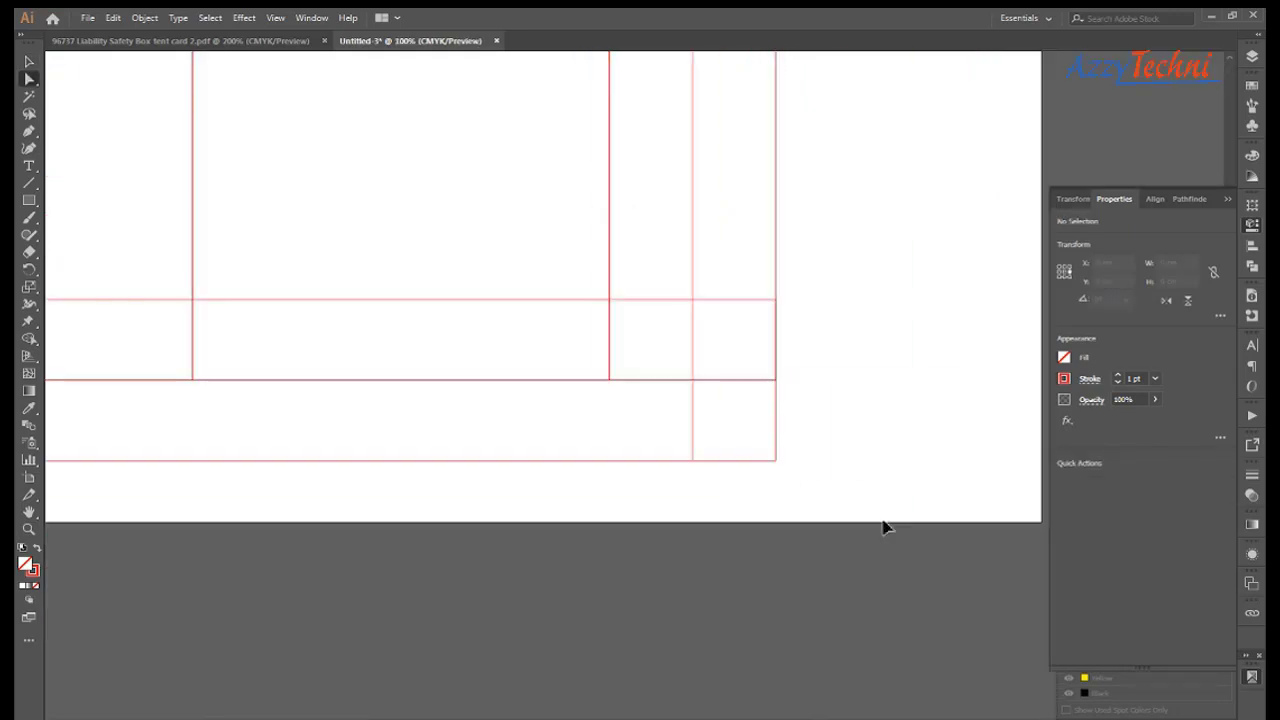
key(v)
scroll(843, 503, up, 3)
scroll(843, 503, left, 3)
scroll(897, 491, left, 2)
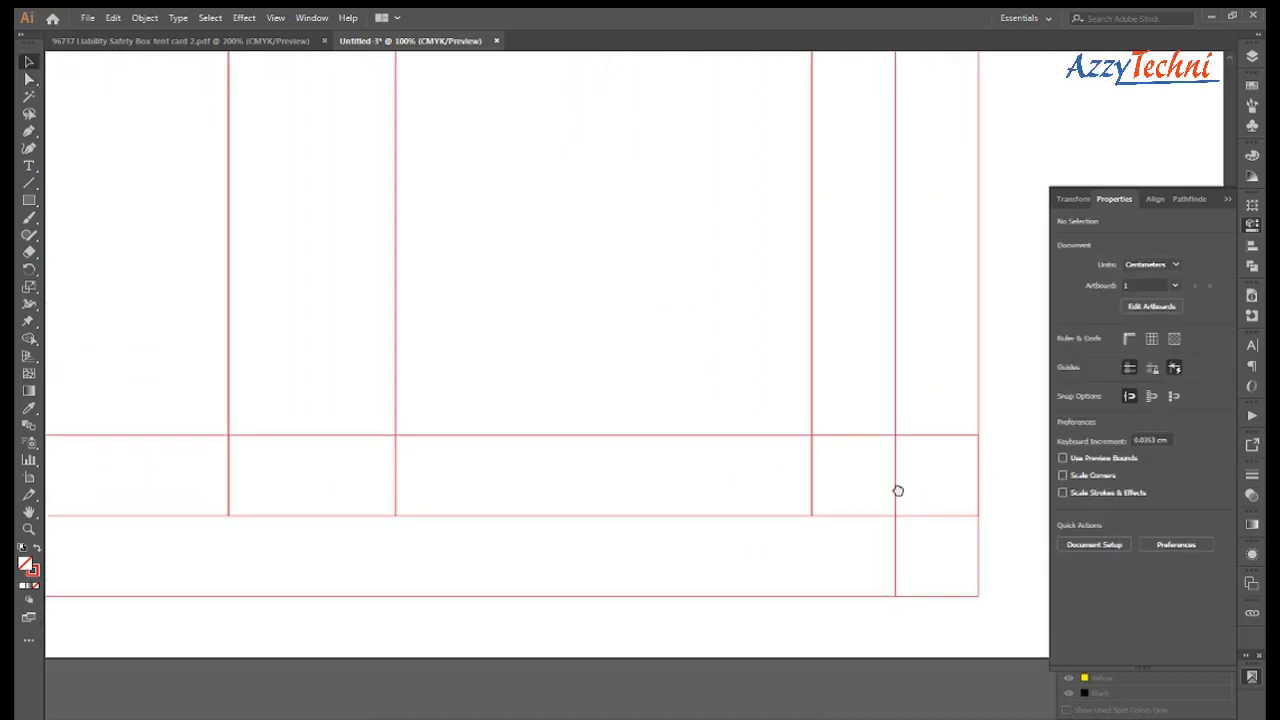
scroll(940, 420, up, 1)
mouse_move(914, 423)
mouse_down()
mouse_move(463, 440)
mouse_move(335, 478)
mouse_up()
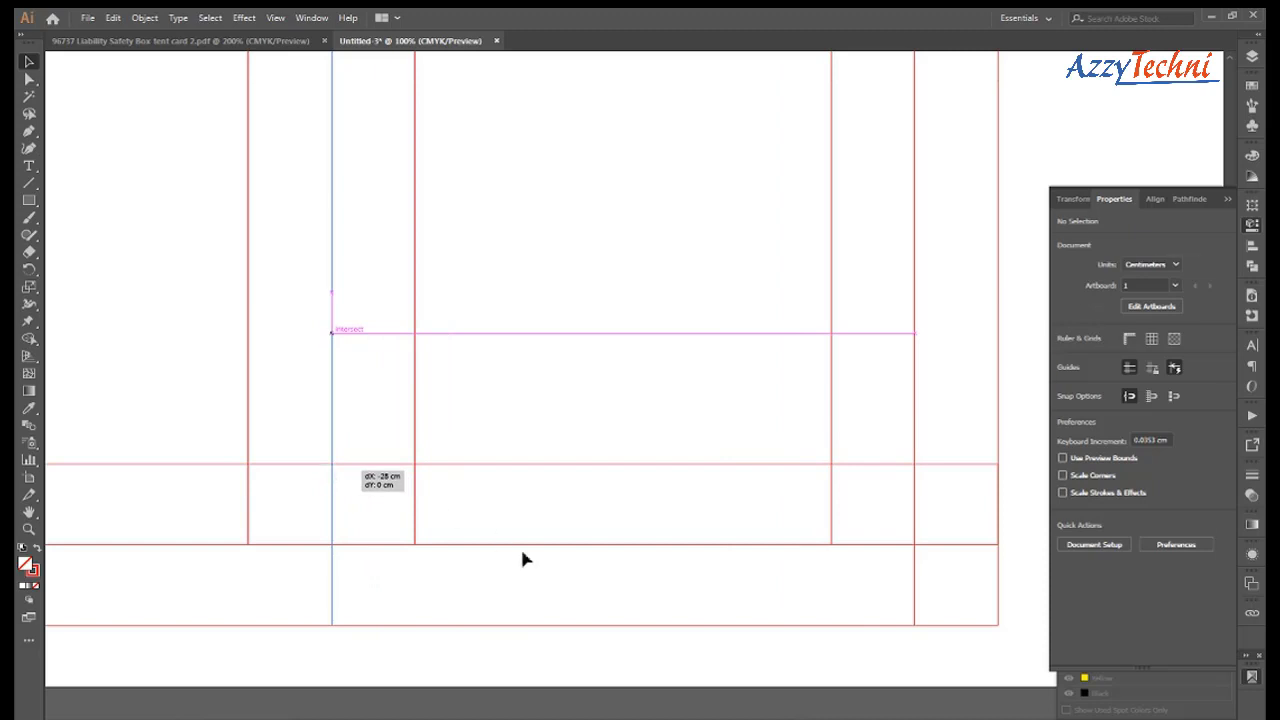
scroll(522, 558, down, 2)
drag(557, 571, 591, 574)
scroll(591, 574, left, 1)
key(a)
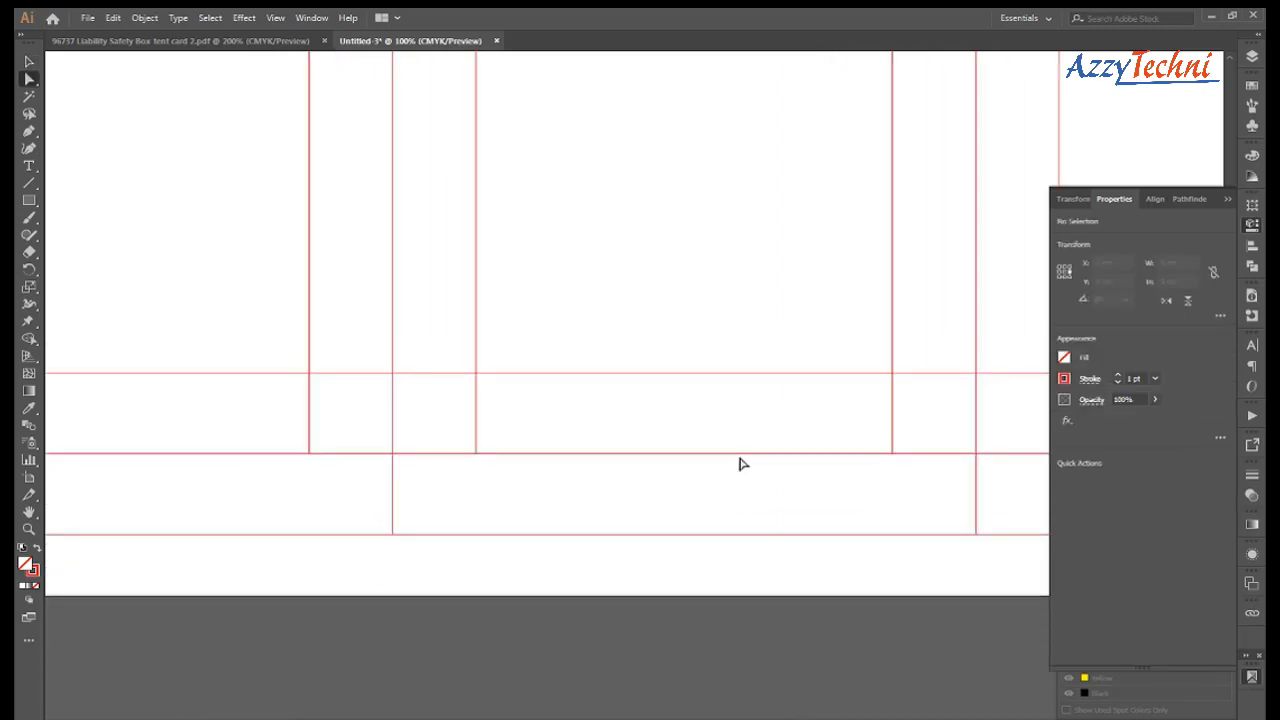
key(ctrl+minus)
scroll(741, 457, up, 2)
Select the two narrow side panels and inspect the bottom of the panels.
key(v)
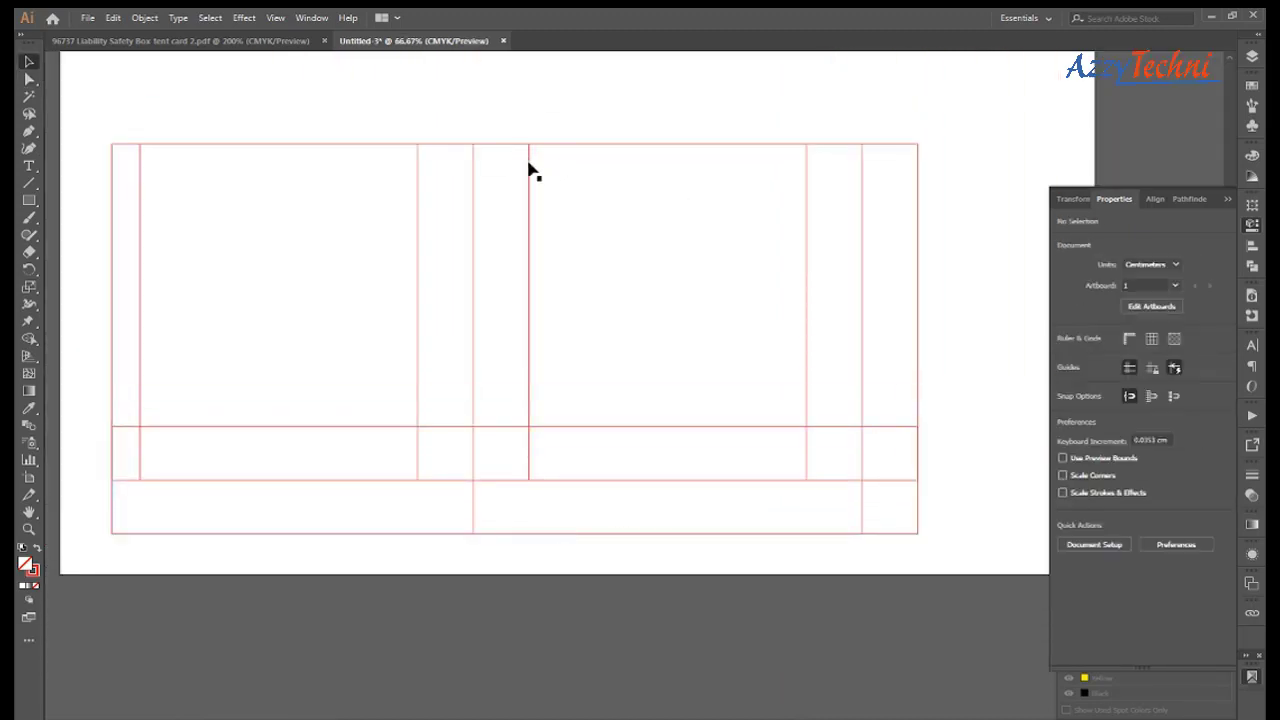
click(528, 166)
shift+click(886, 144)
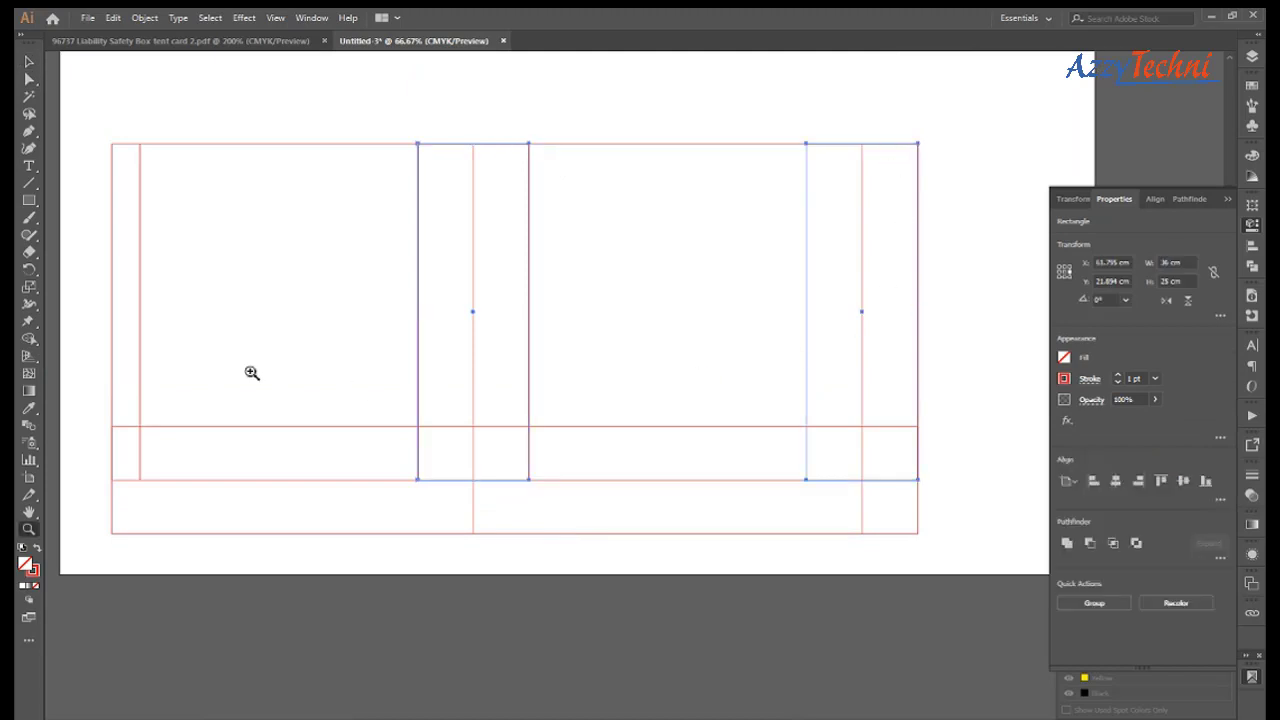
drag(251, 371, 507, 342)
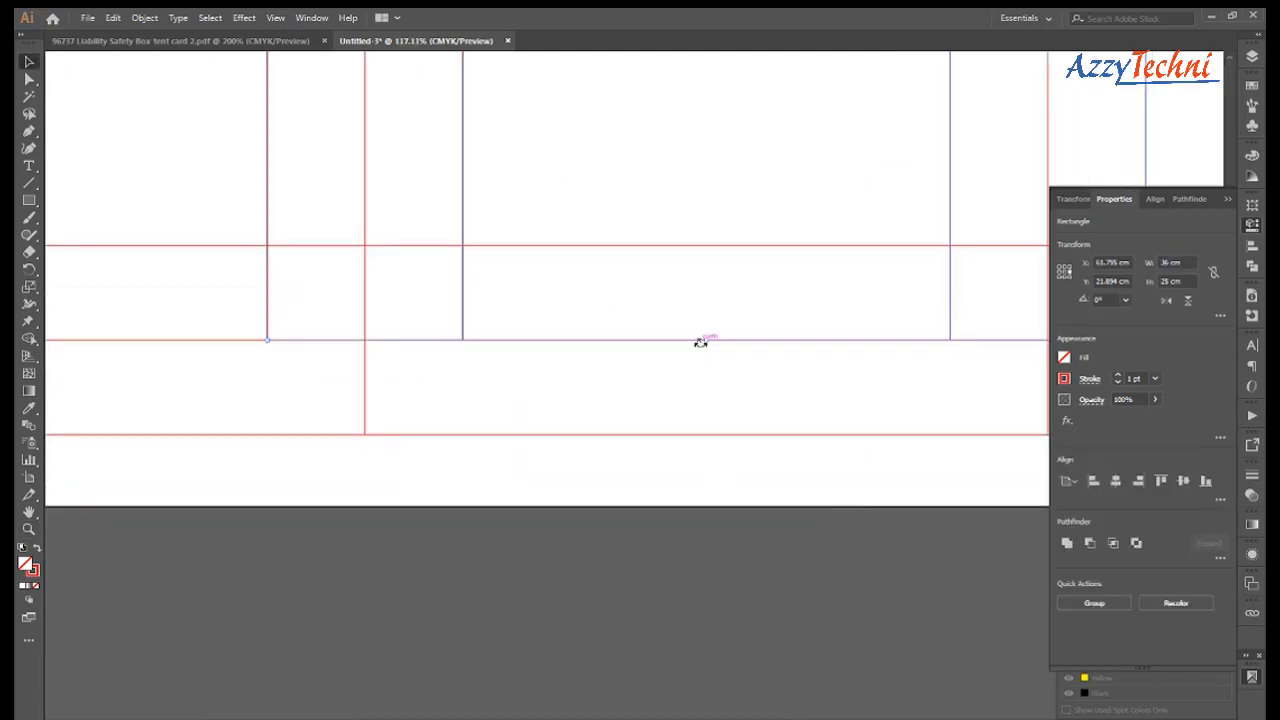
key(ctrl+minus)
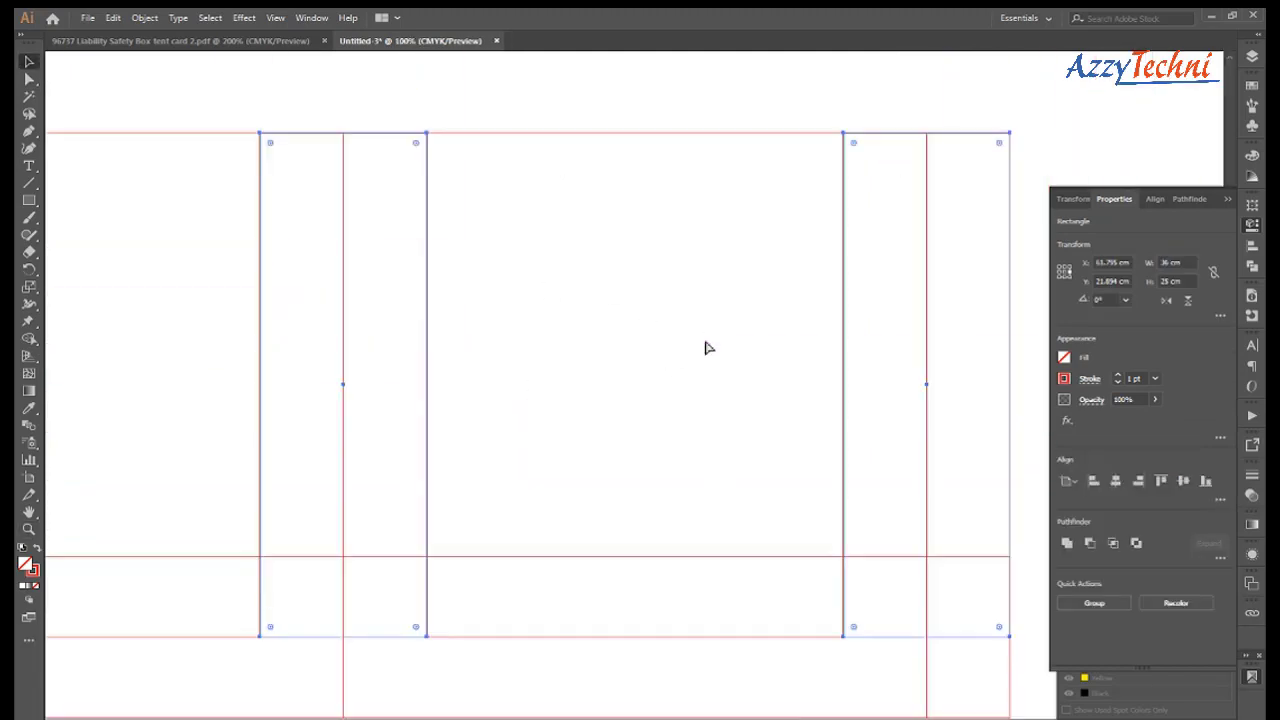
key(ctrl+minus)
Move the flap's bottom anchor points down by 0.5 with no horizontal shift.
key(a)
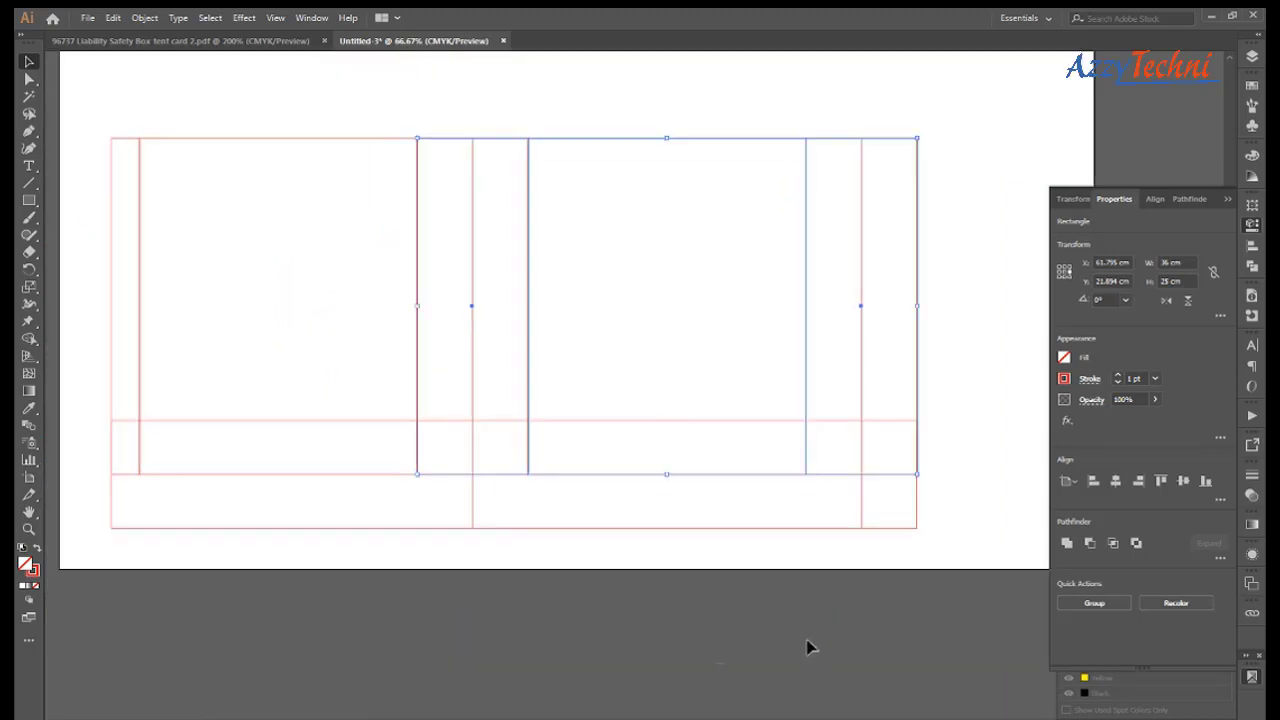
mouse_move(955, 572)
mouse_down()
mouse_move(104, 521)
mouse_move(177, 537)
mouse_up()
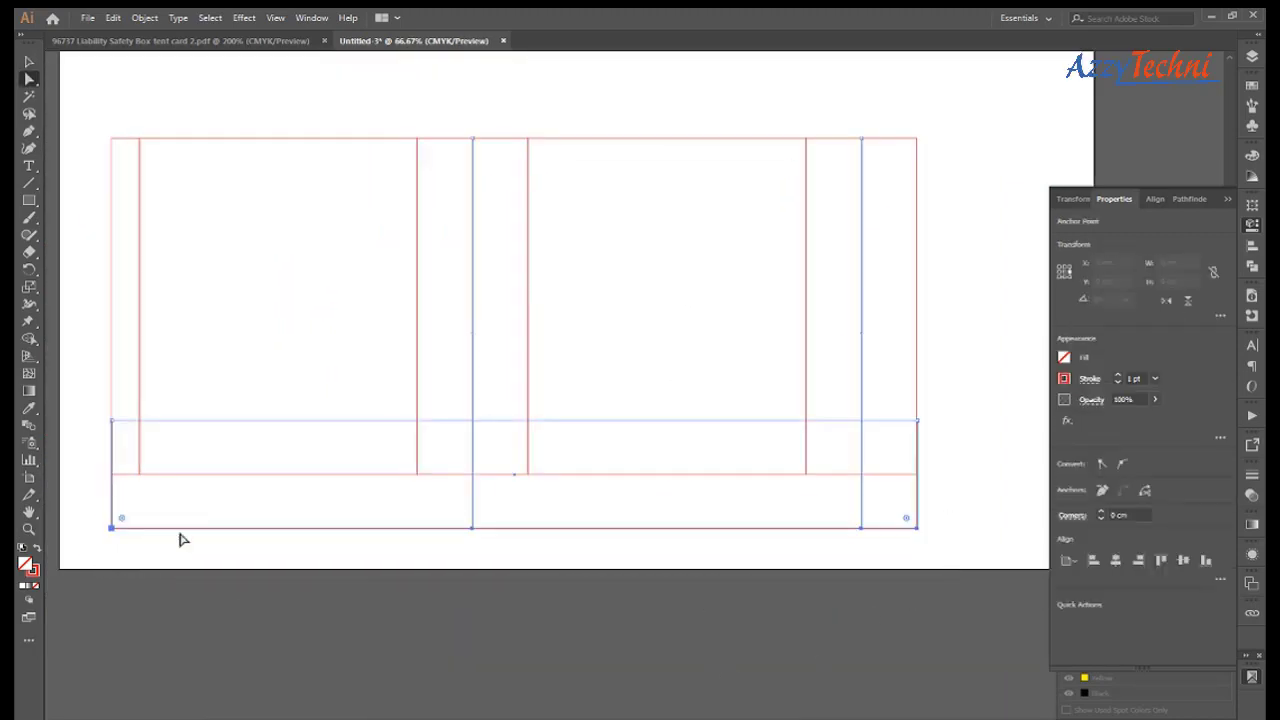
key(Return)
text(0)
key(Tab)
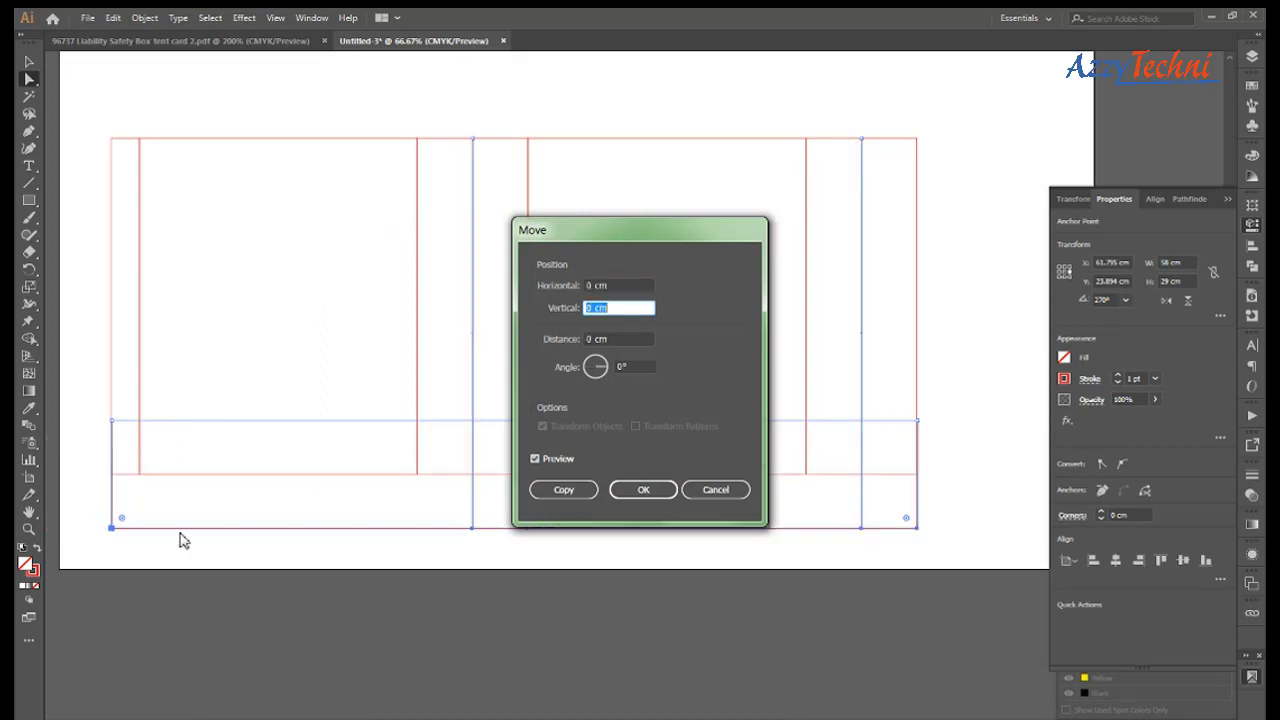
text(.5)
key(Return)
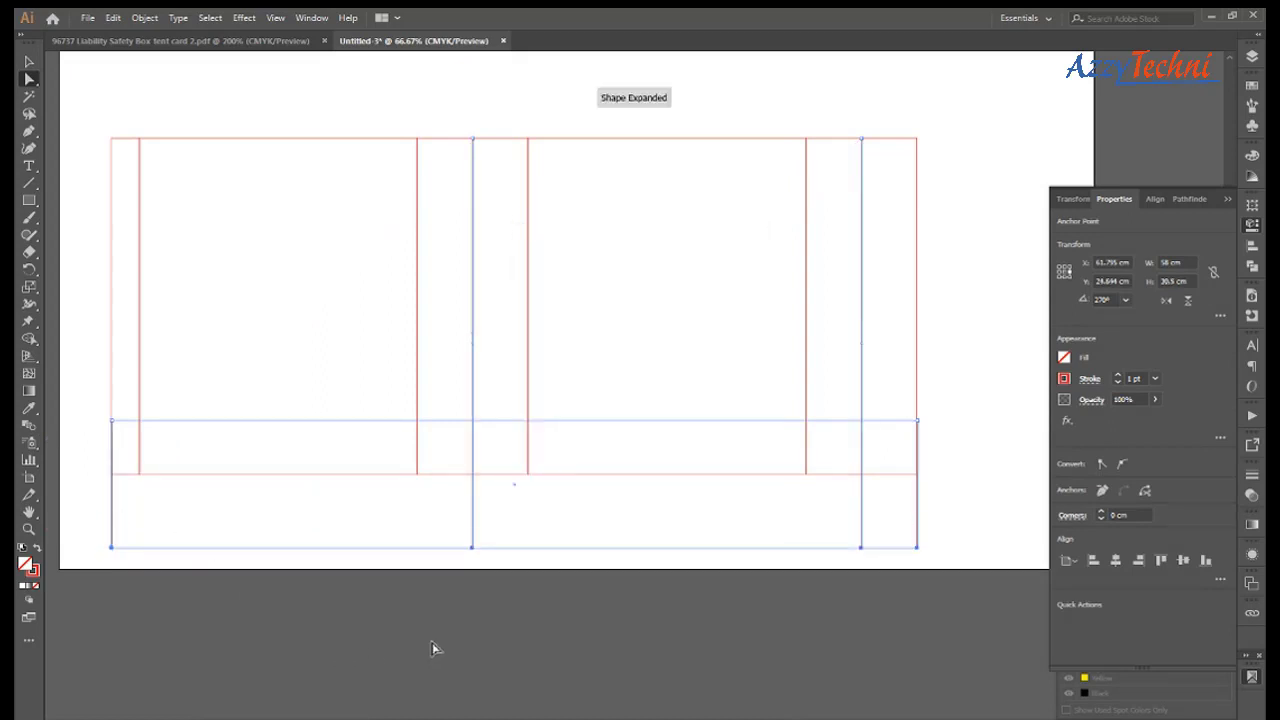
key(v)
click(586, 643)
key(ctrl+0)
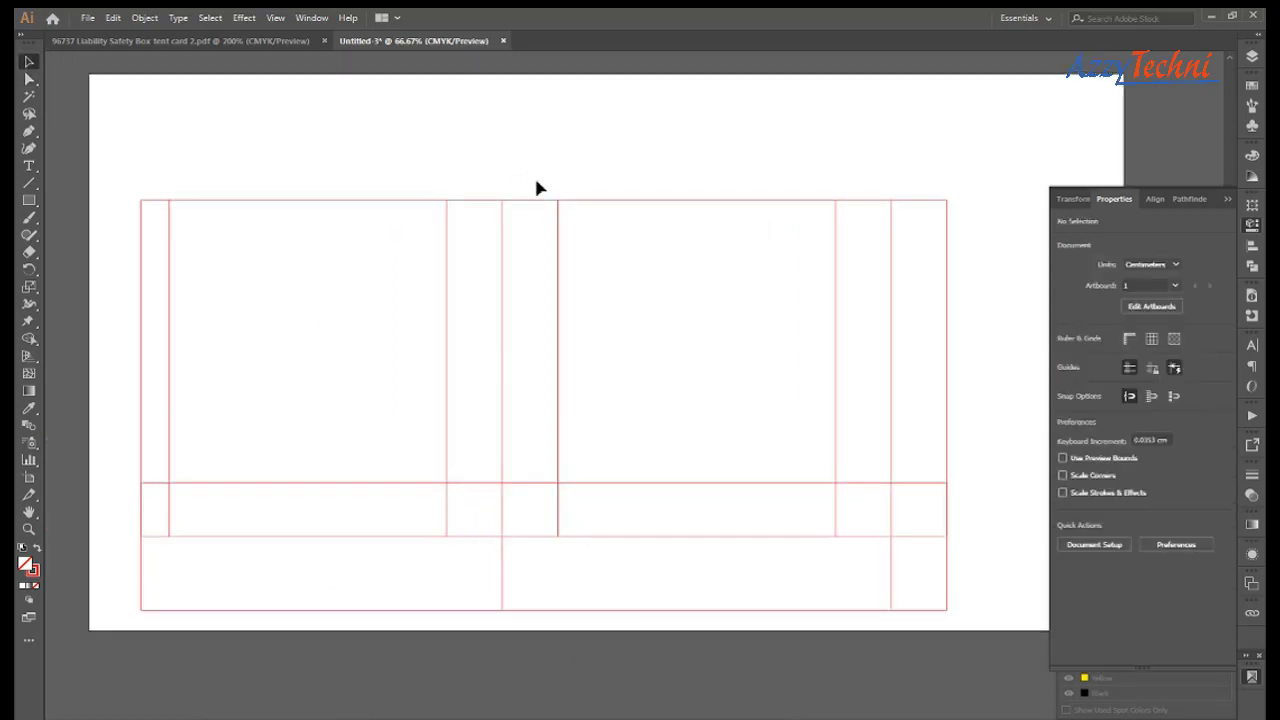
Stretch the middle and right strip rectangles down to the lower guide.
click(543, 204)
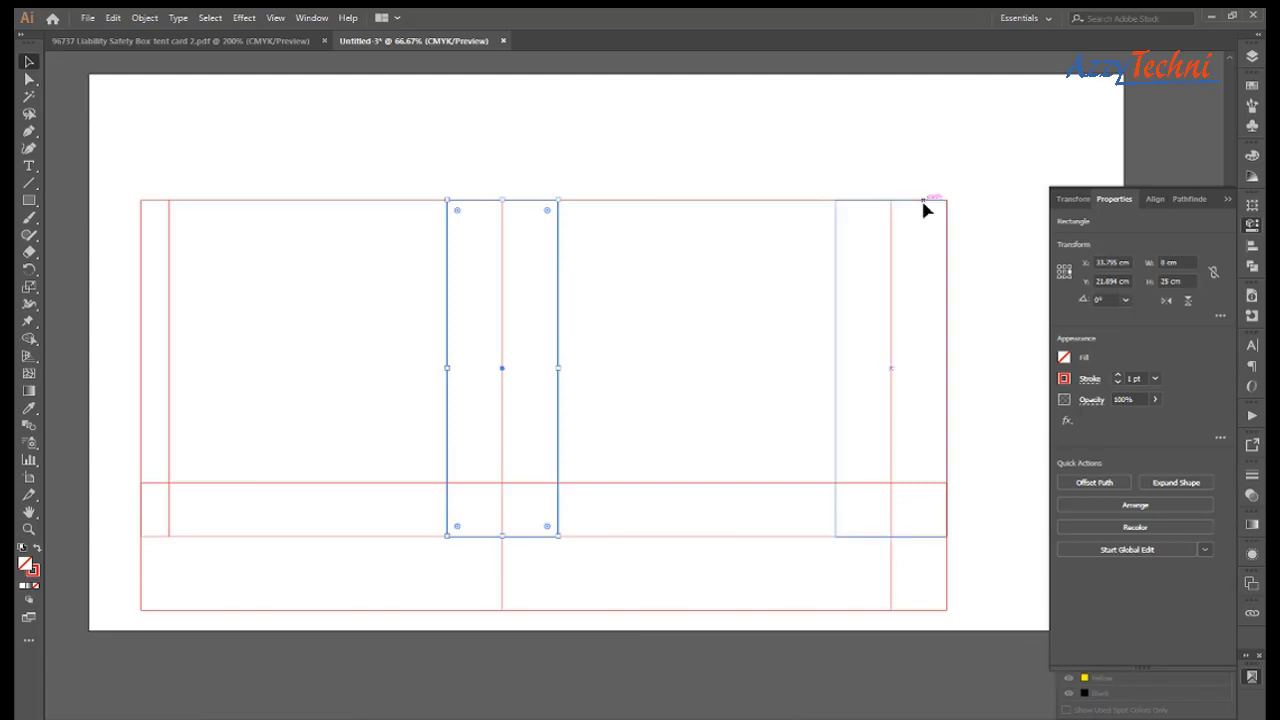
shift+click(925, 209)
mouse_move(214, 429)
mouse_down()
mouse_move(891, 657)
mouse_move(714, 614)
mouse_up()
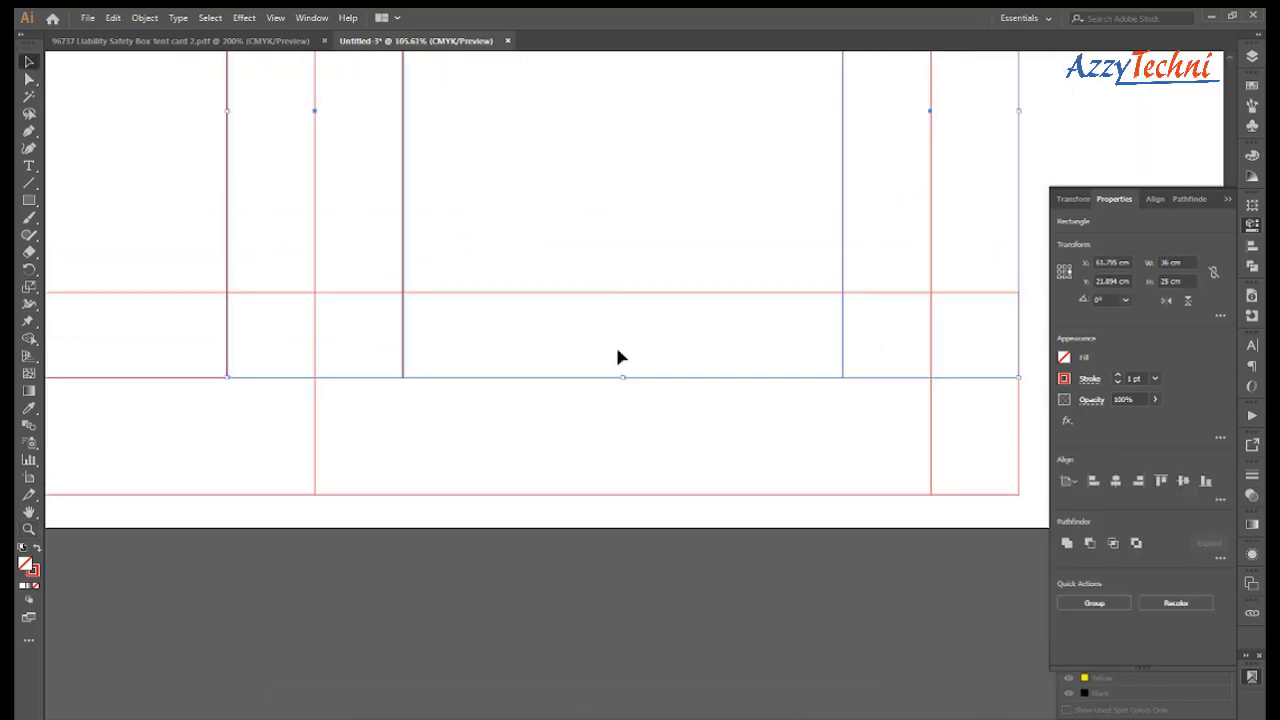
drag(621, 378, 621, 497)
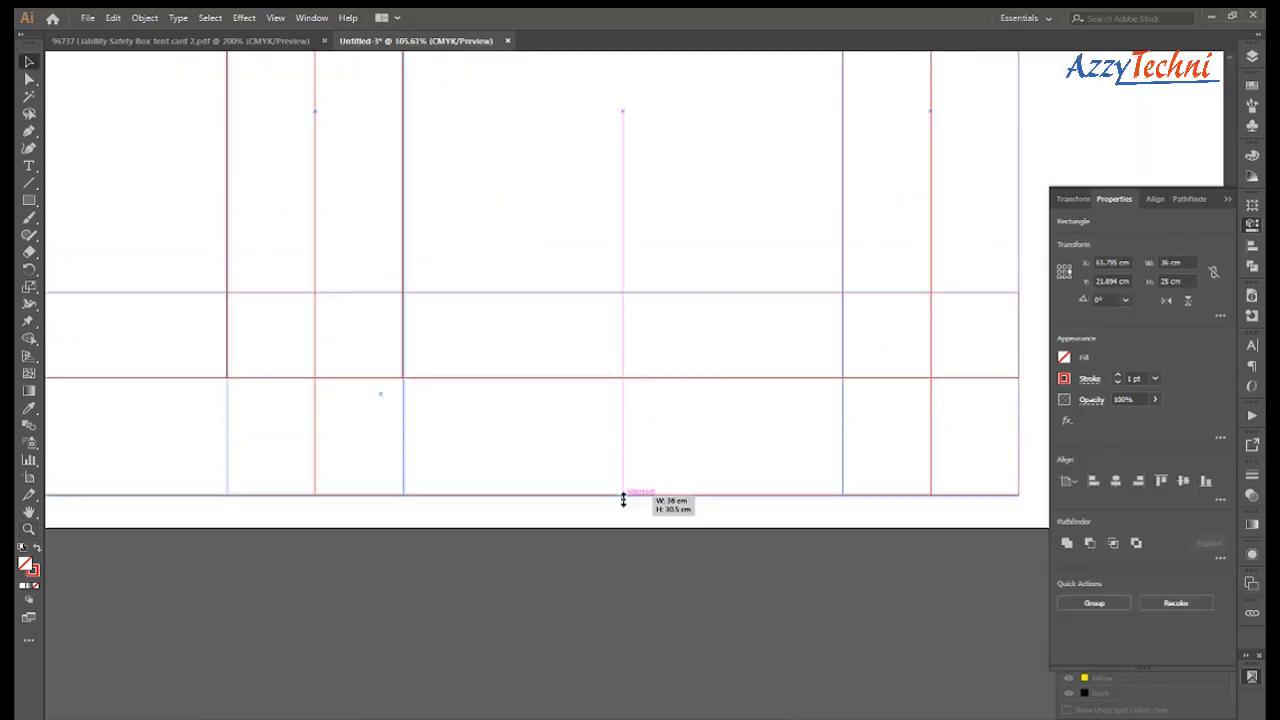
click(617, 511)
Delete a strip's bottom segment and undo it, then draw a freehand brush stroke in the bottom flap.
key(a)
click(808, 443)
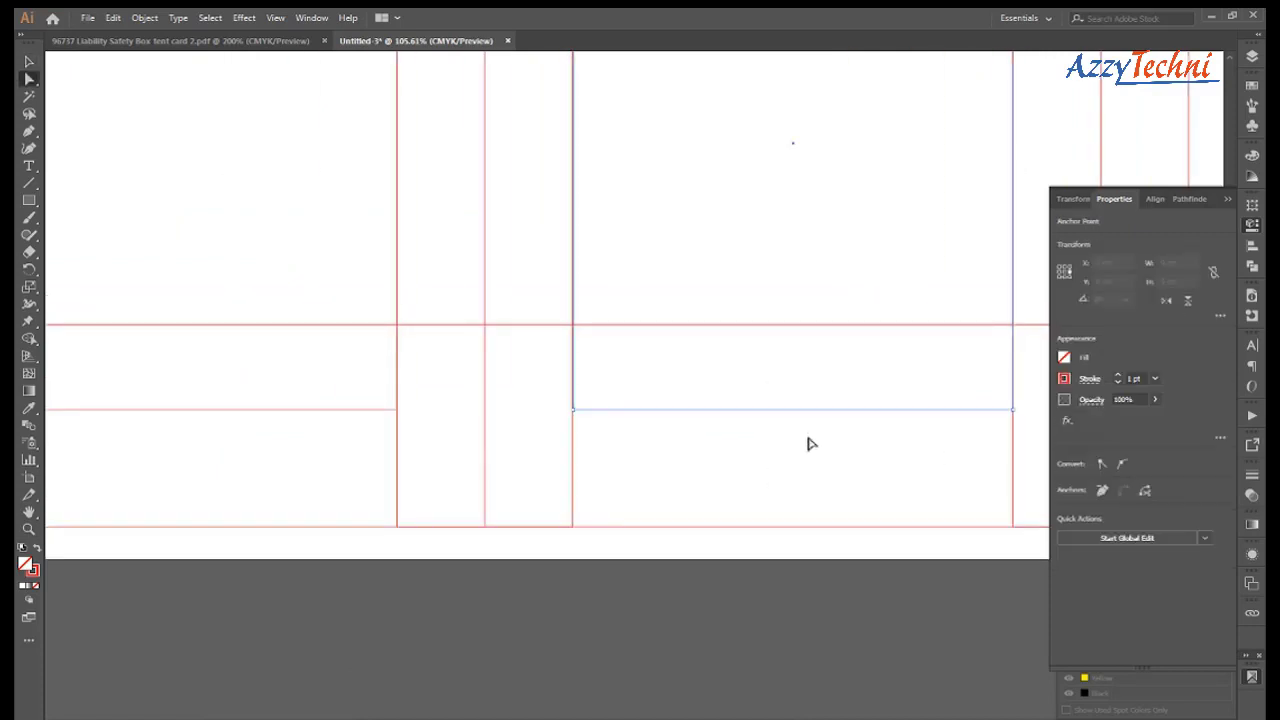
mouse_move(483, 421)
mouse_down()
mouse_move(510, 440)
mouse_move(514, 506)
mouse_up()
key(Delete)
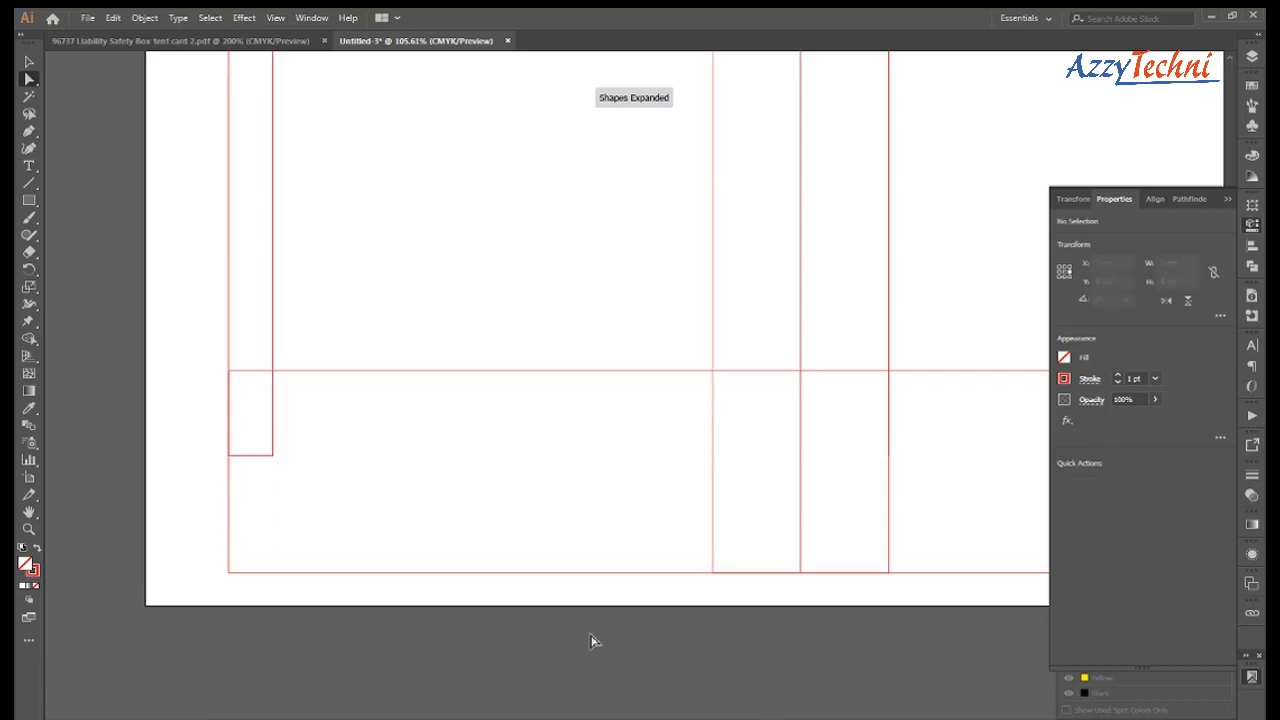
key(v)
key(ctrl+z)
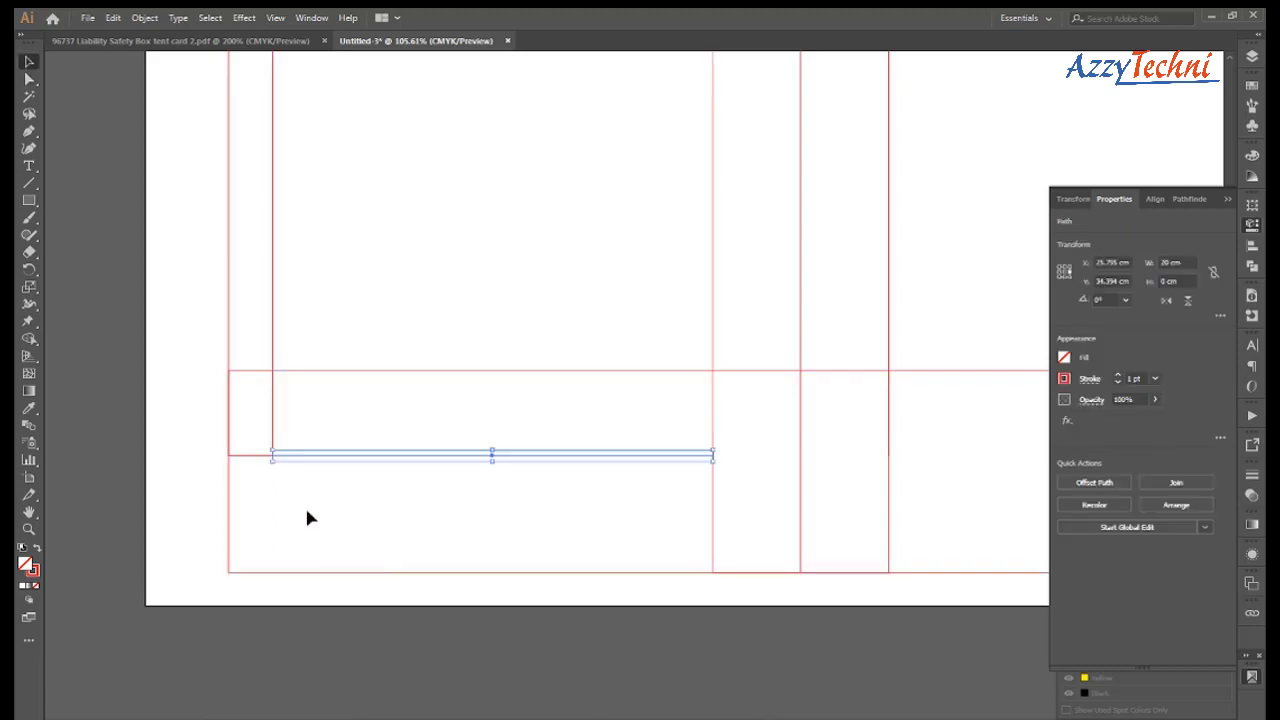
key(a)
click(257, 480)
click(470, 574)
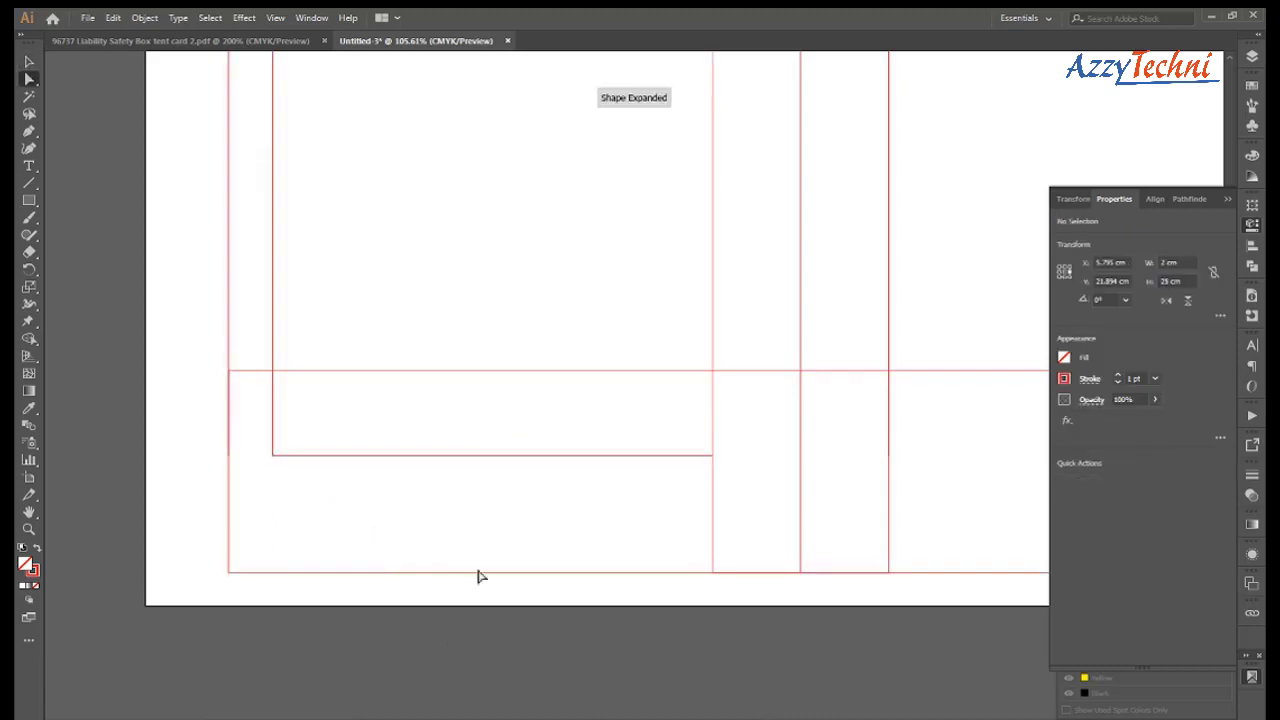
key(z)
drag(146, 312, 557, 605)
key(b)
drag(584, 333, 645, 458)
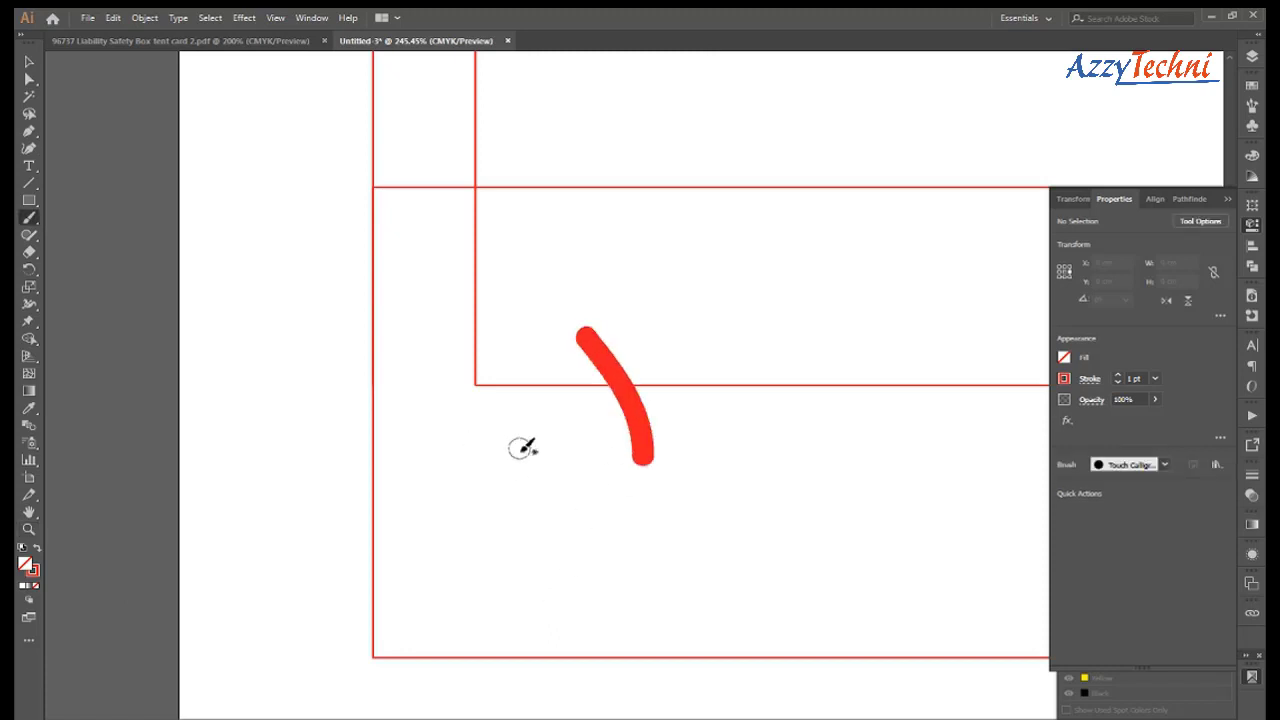
Undo the stray brush stroke and select the horizontal line's end anchor.
key(ctrl+z)
key(v)
drag(666, 311, 475, 408)
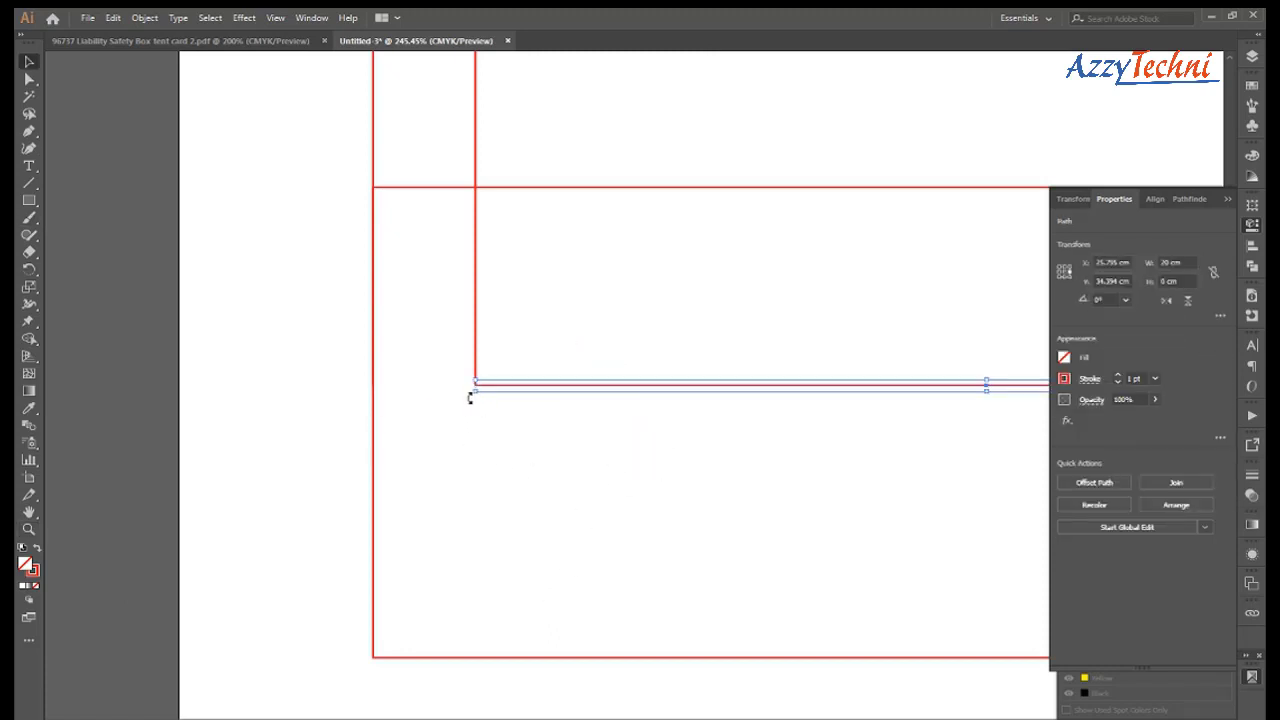
key(a)
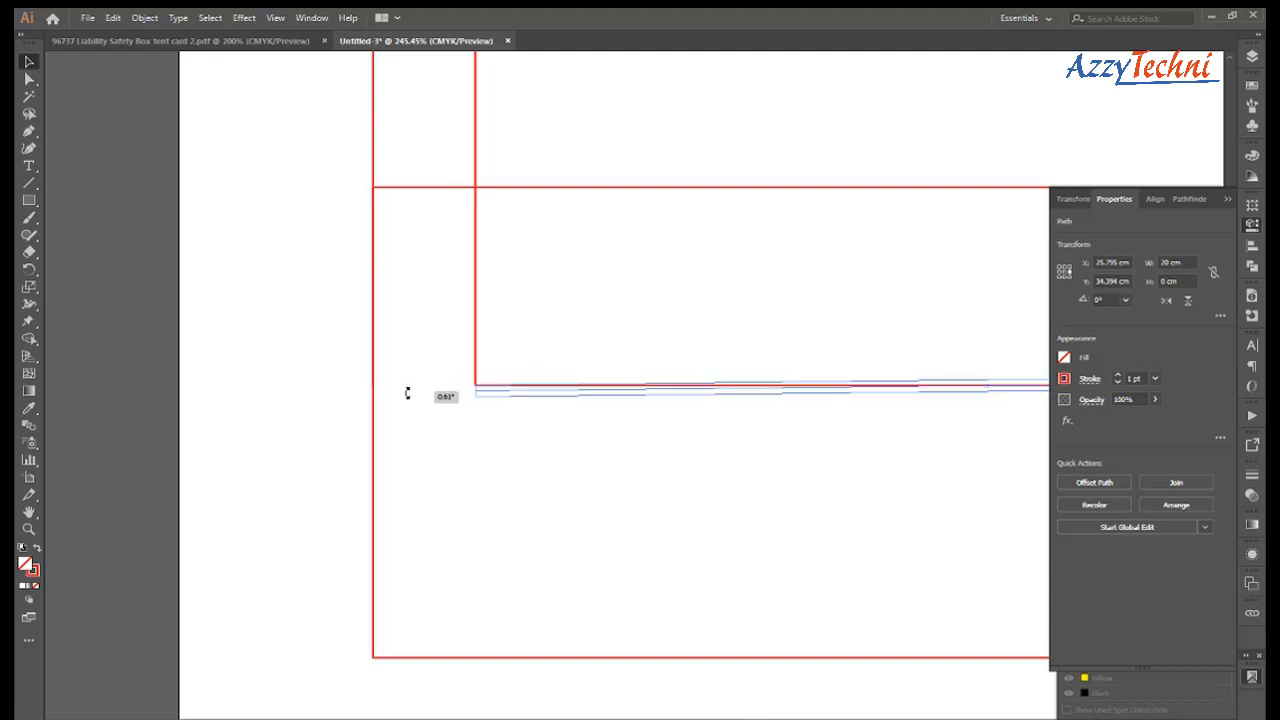
mouse_move(400, 403)
mouse_down()
mouse_move(494, 423)
mouse_move(377, 391)
mouse_up()
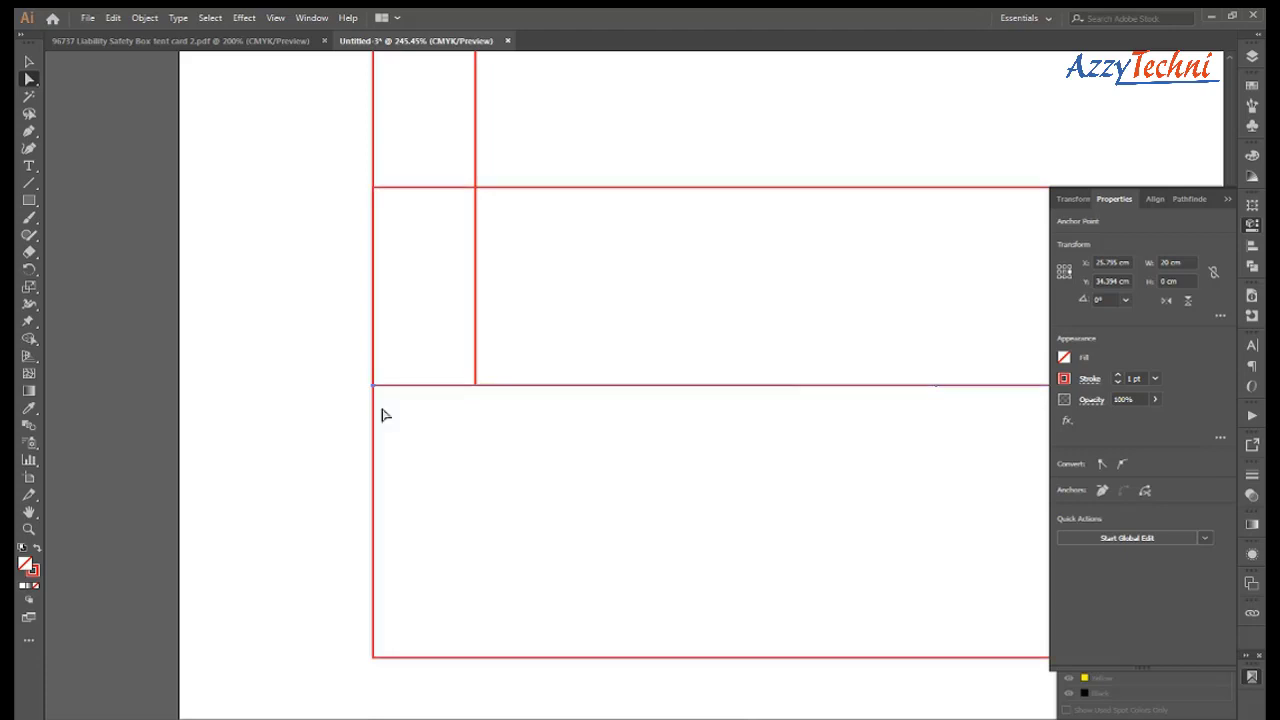
Stretch the horizontal fold line's right end to snap onto the dieline's right edge.
mouse_move(551, 426)
mouse_down()
mouse_move(274, 331)
mouse_move(1012, 345)
mouse_up()
drag(951, 430, 465, 390)
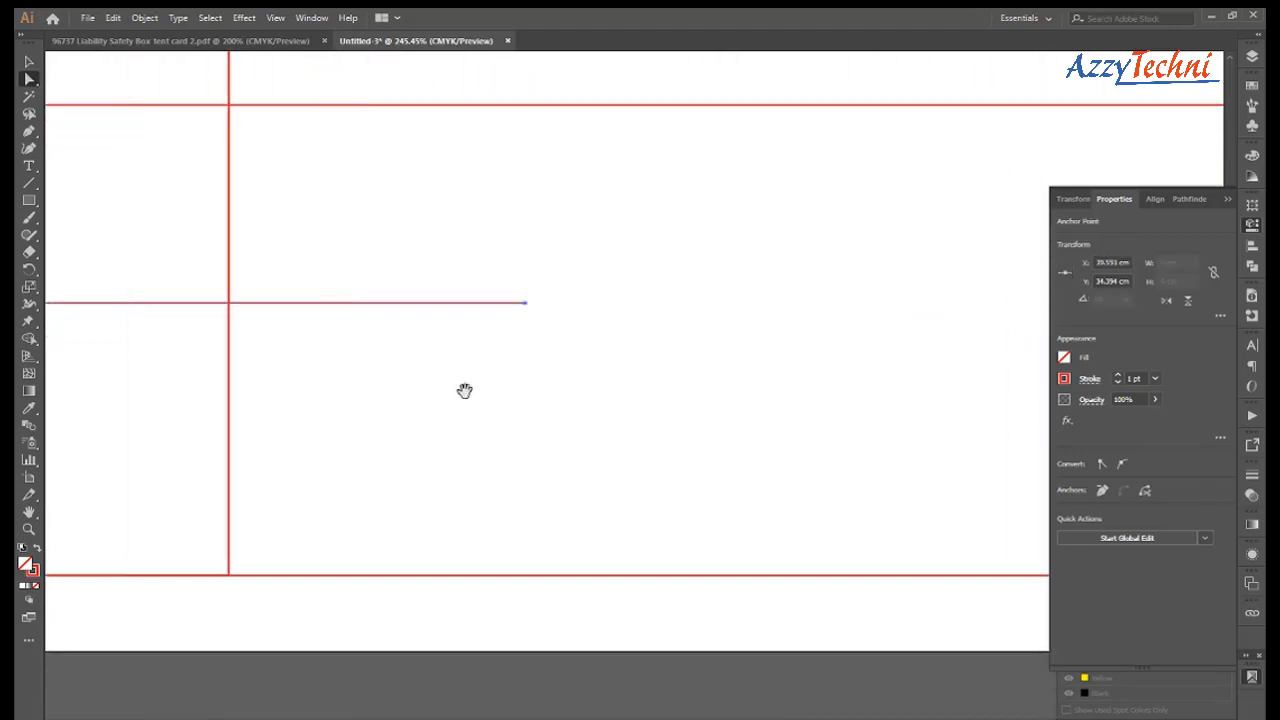
drag(704, 354, 357, 436)
key(ctrl+1)
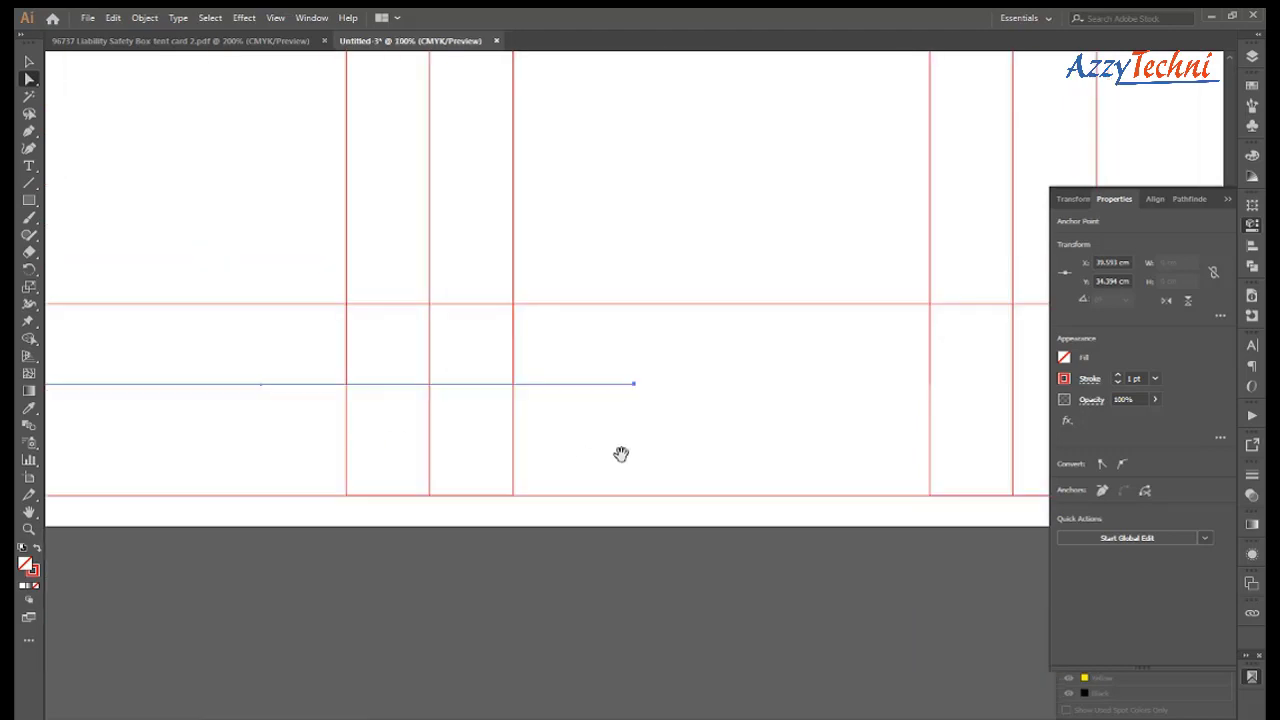
mouse_move(621, 454)
mouse_down()
mouse_move(306, 466)
mouse_move(287, 459)
mouse_move(287, 441)
mouse_move(745, 436)
mouse_up()
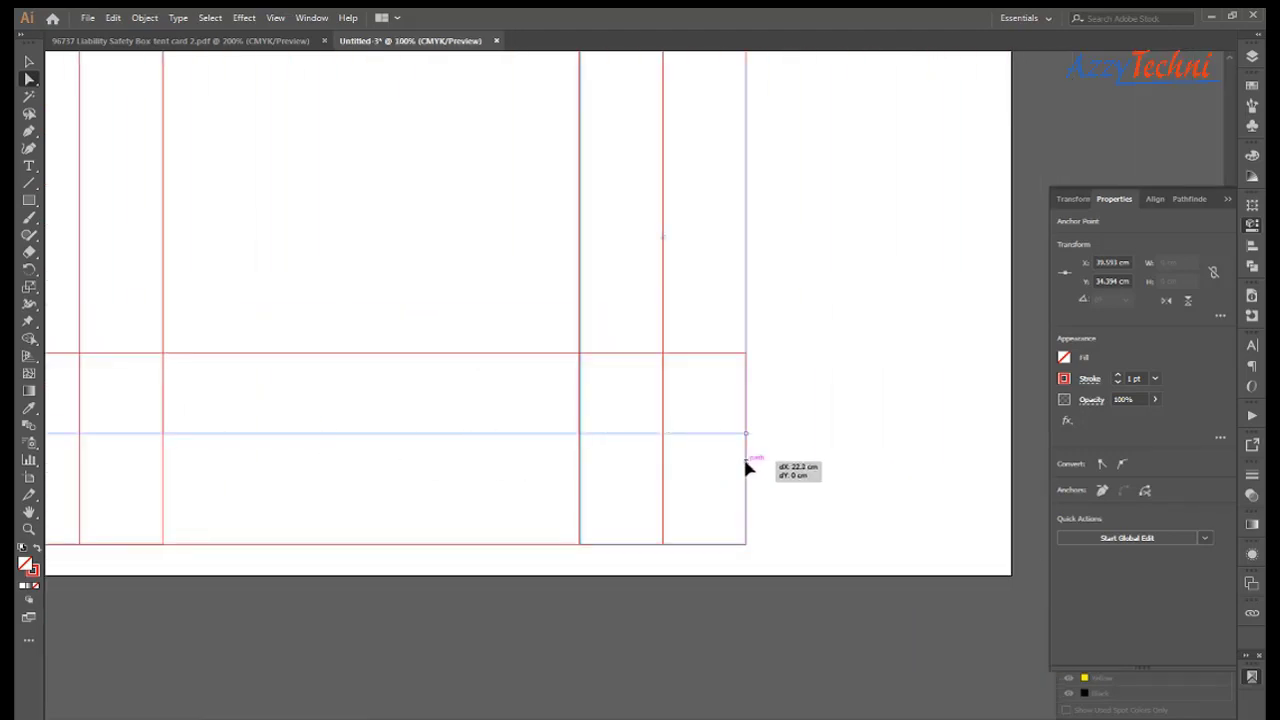
click(803, 457)
key(z)
mouse_move(701, 534)
mouse_down()
mouse_move(900, 606)
mouse_move(697, 566)
mouse_up()
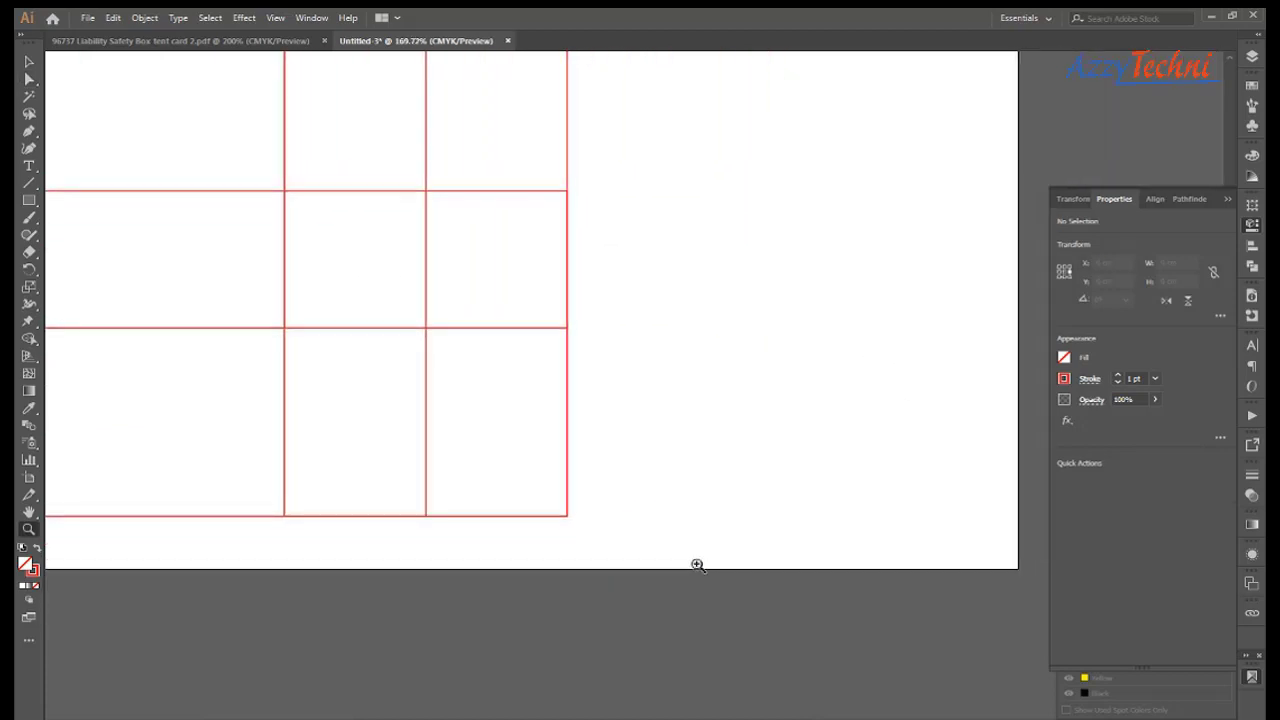
Draw a square, rotate it 45° into a diamond, and move it onto the panels.
key(m)
drag(677, 258, 937, 510)
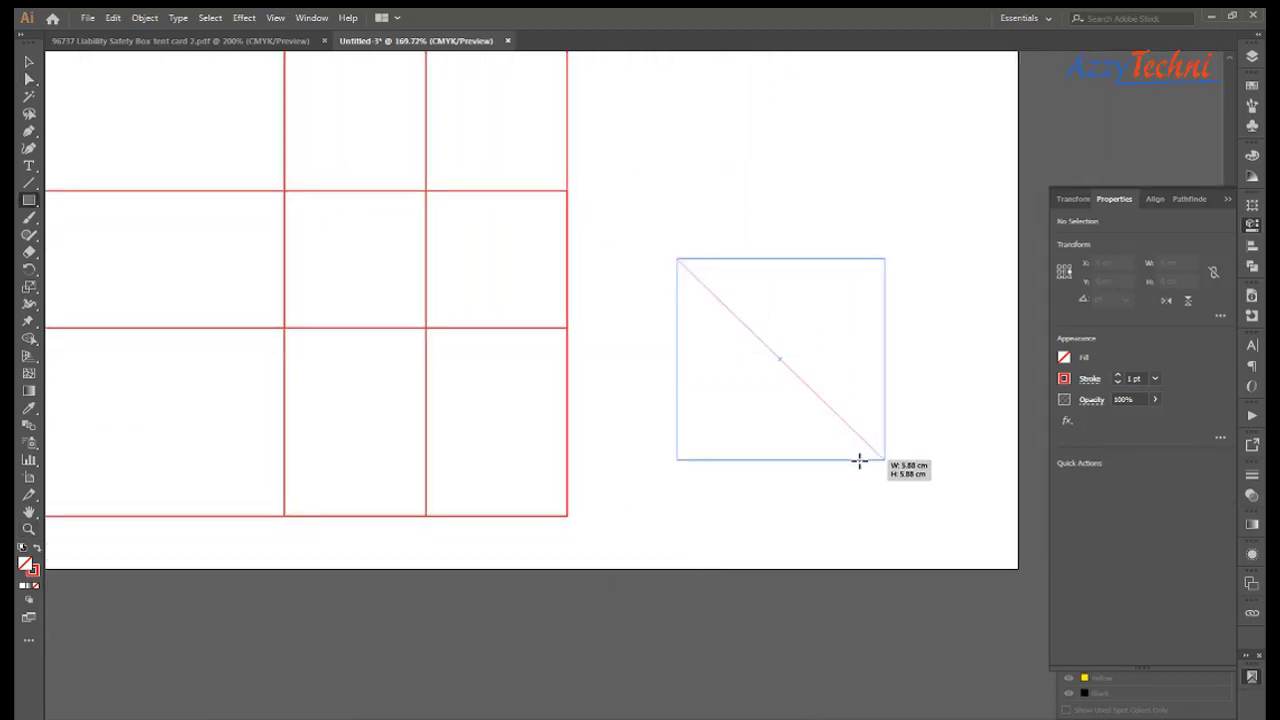
key(v)
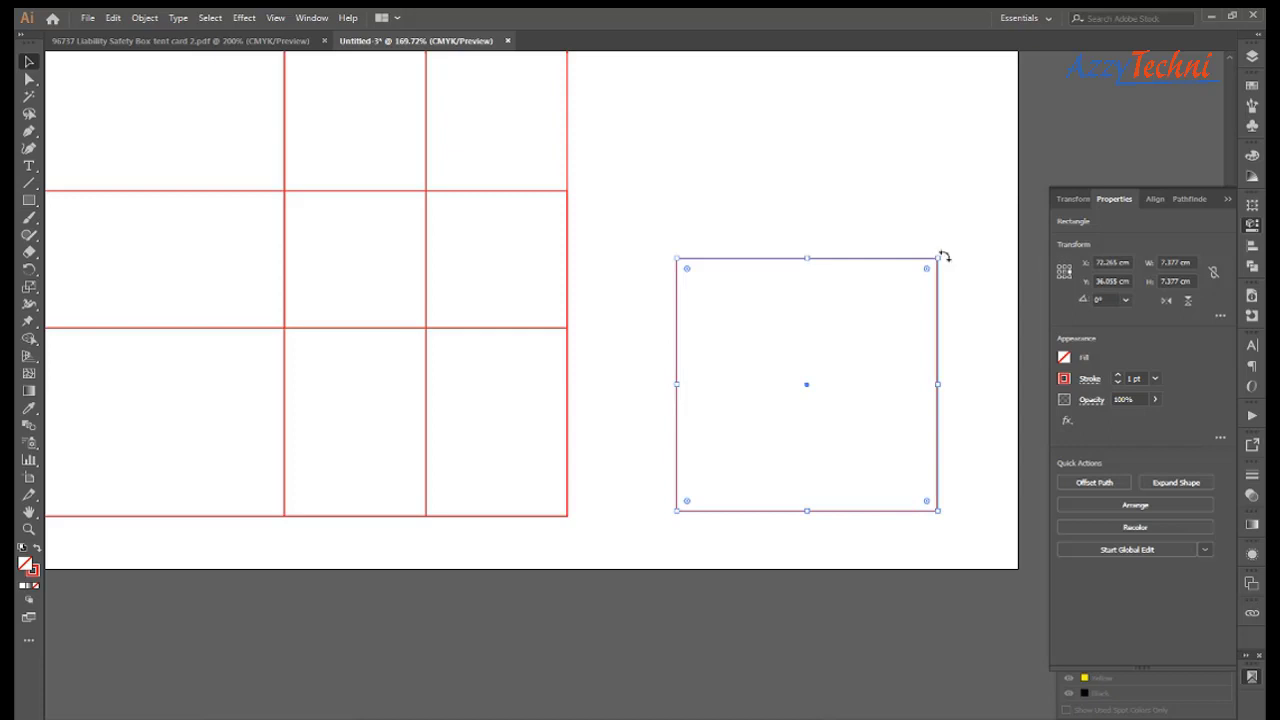
drag(944, 257, 957, 406)
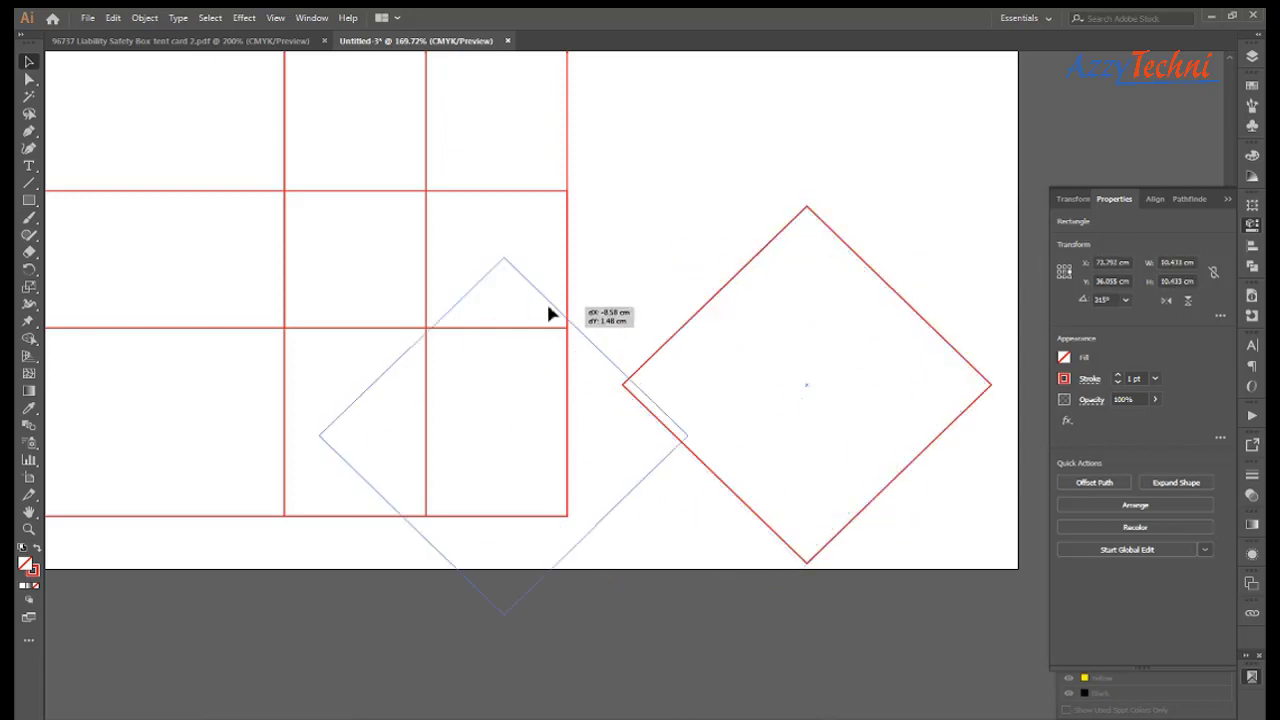
drag(858, 260, 495, 296)
In outline view, snap the diamond's apex to the guide intersection.
key(z)
mouse_move(351, 160)
mouse_down()
mouse_move(601, 402)
mouse_move(619, 471)
mouse_up()
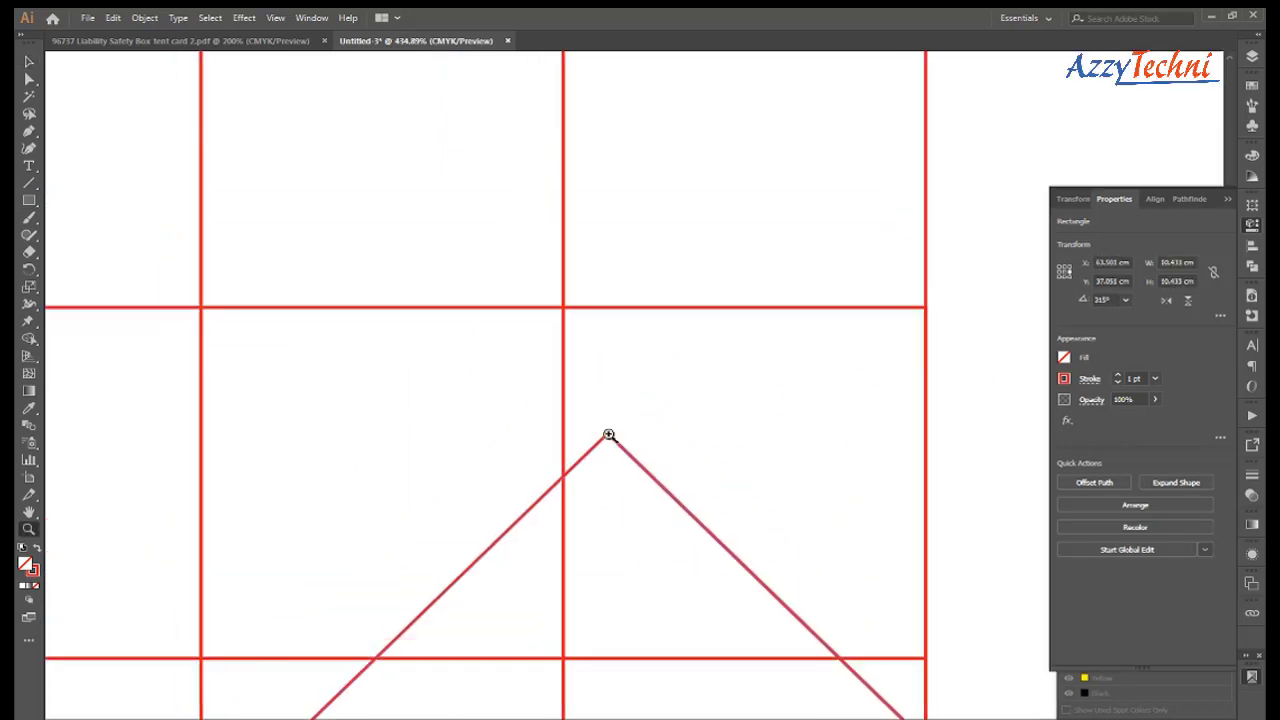
key(v)
key(ctrl+y)
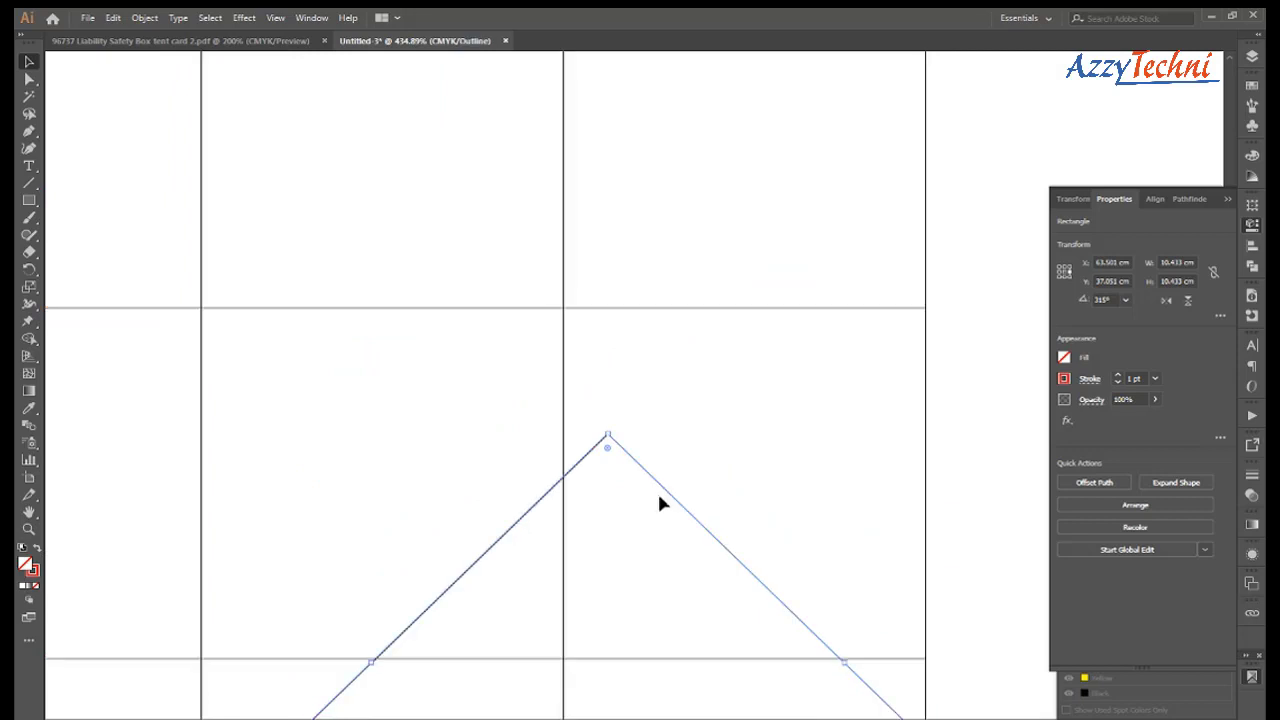
drag(644, 448, 626, 368)
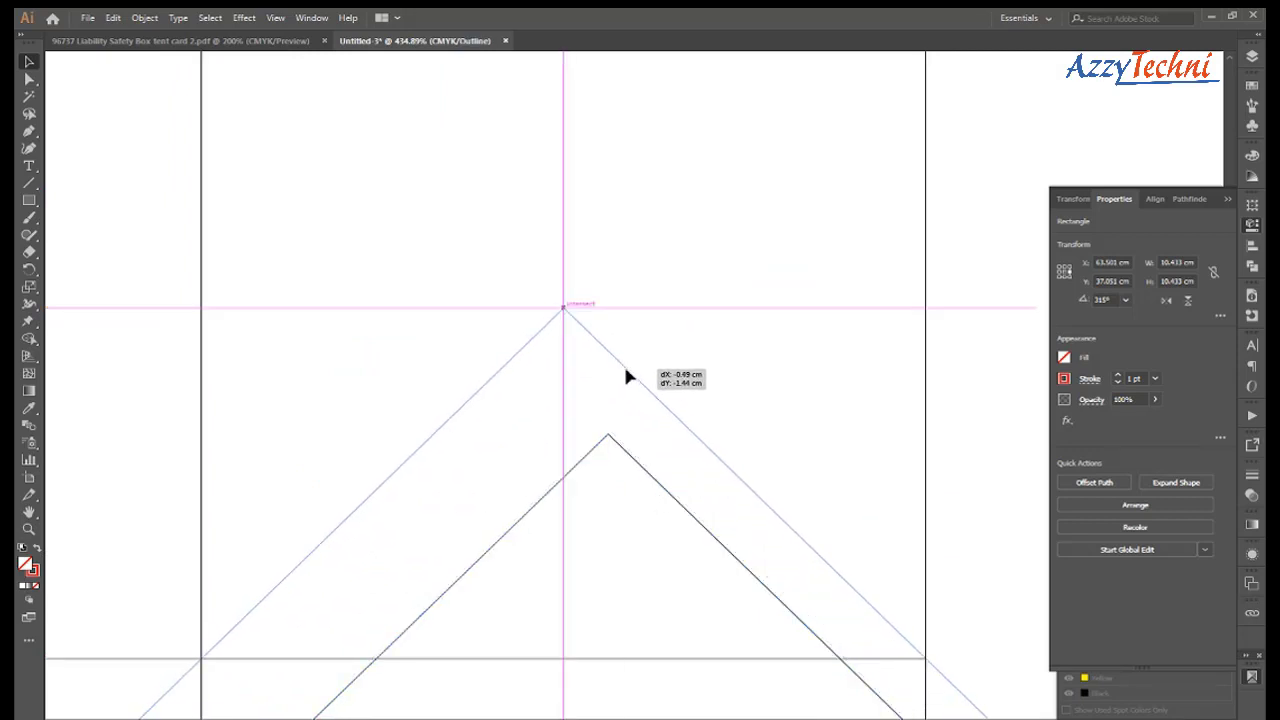
Enlarge the diamond by dragging out from its bottom point.
drag(625, 375, 780, 140)
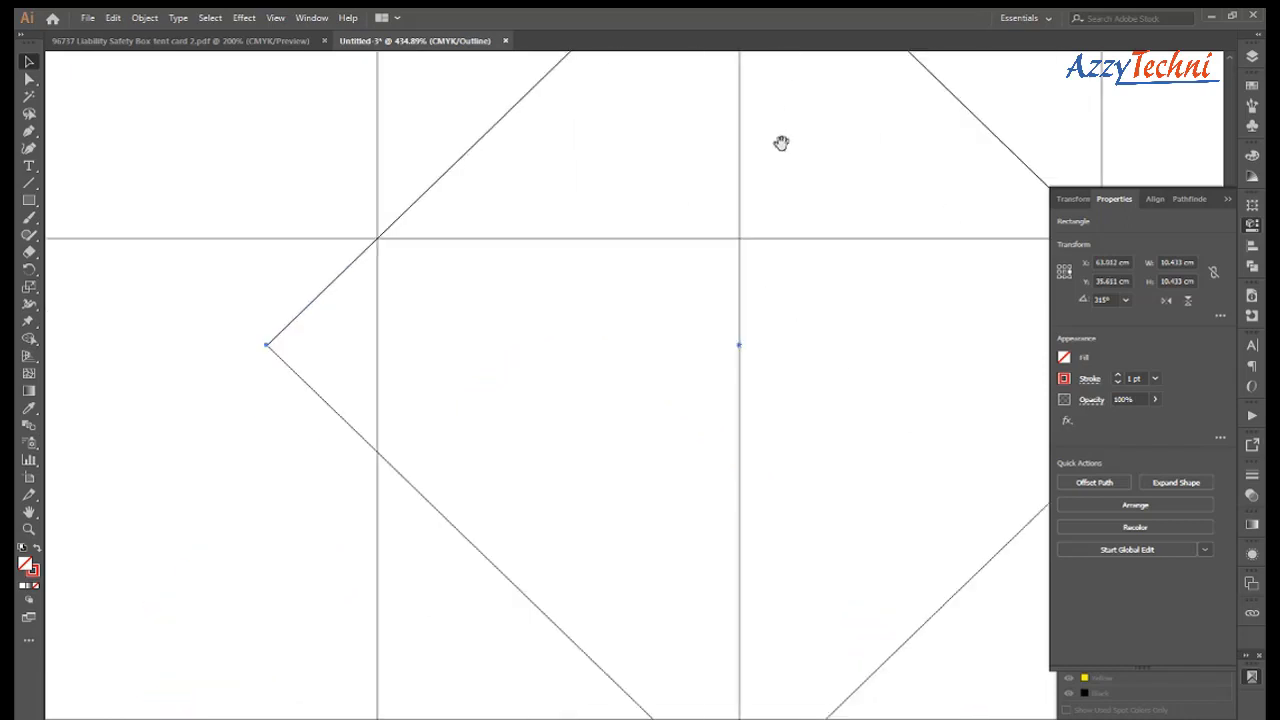
key(ctrl+minus)
key(ctrl+minus)
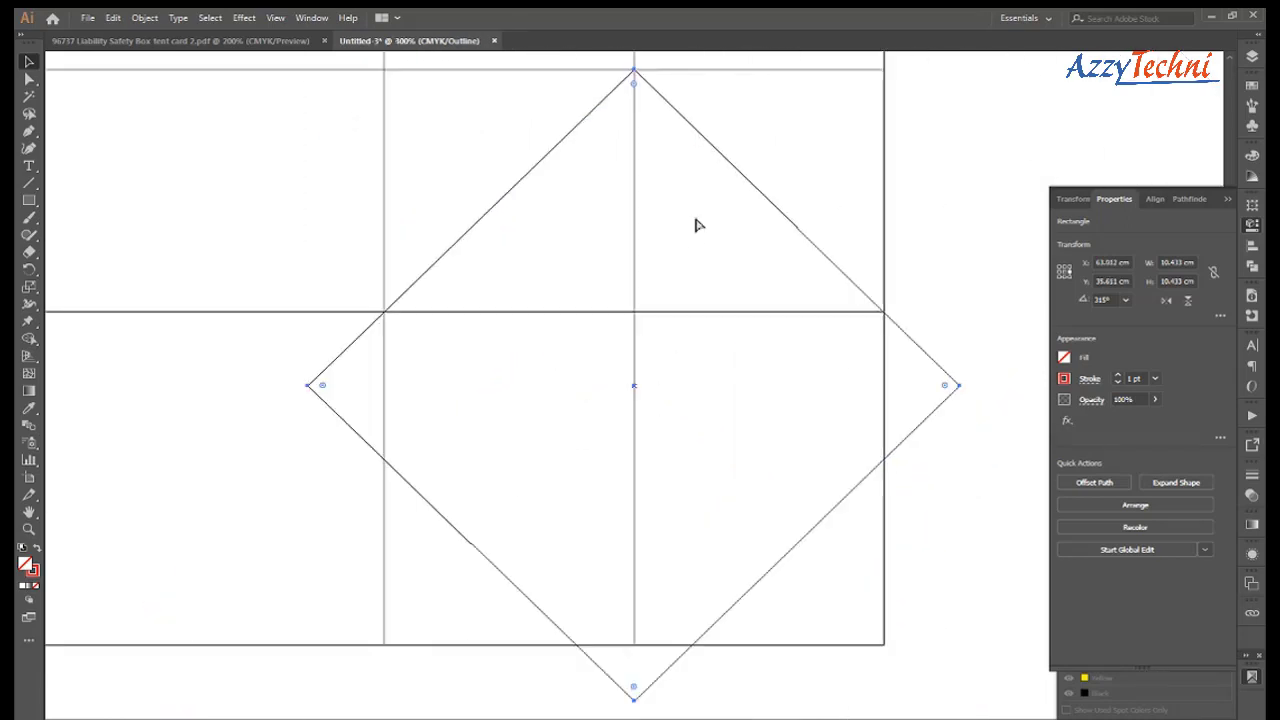
key(ctrl+minus)
drag(622, 493, 652, 328)
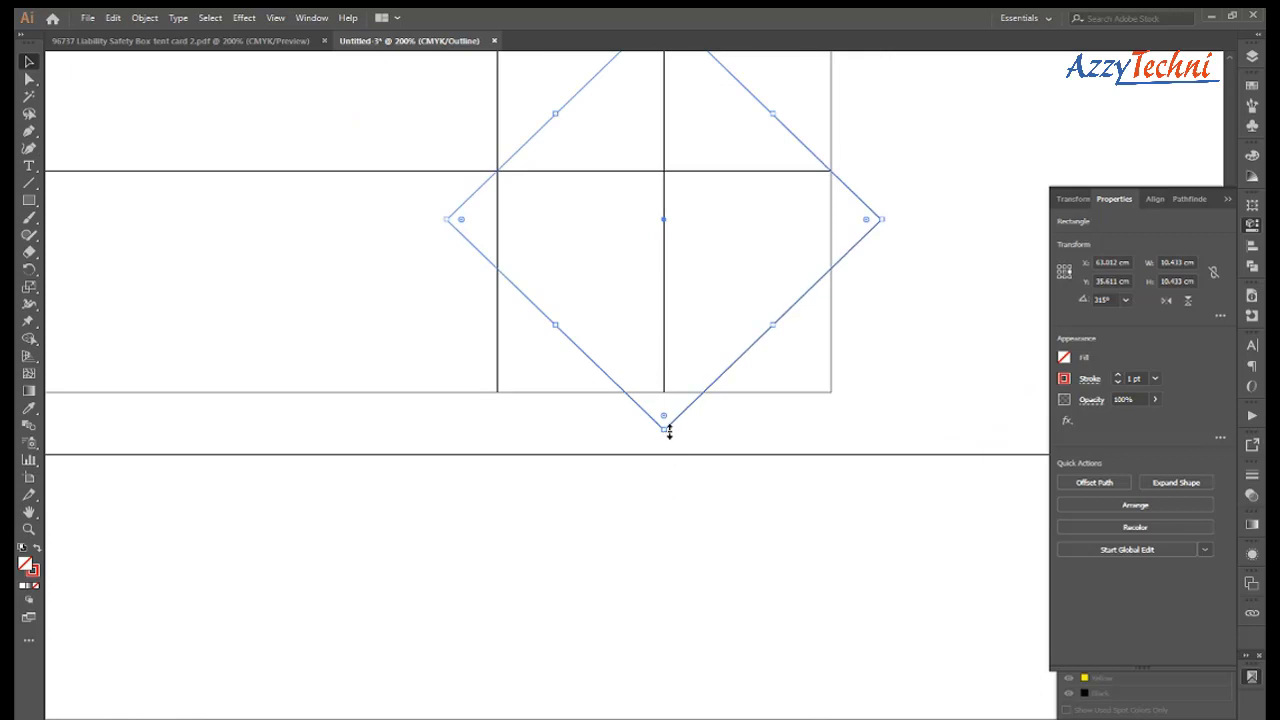
drag(665, 428, 681, 683)
scroll(771, 428, down, 5)
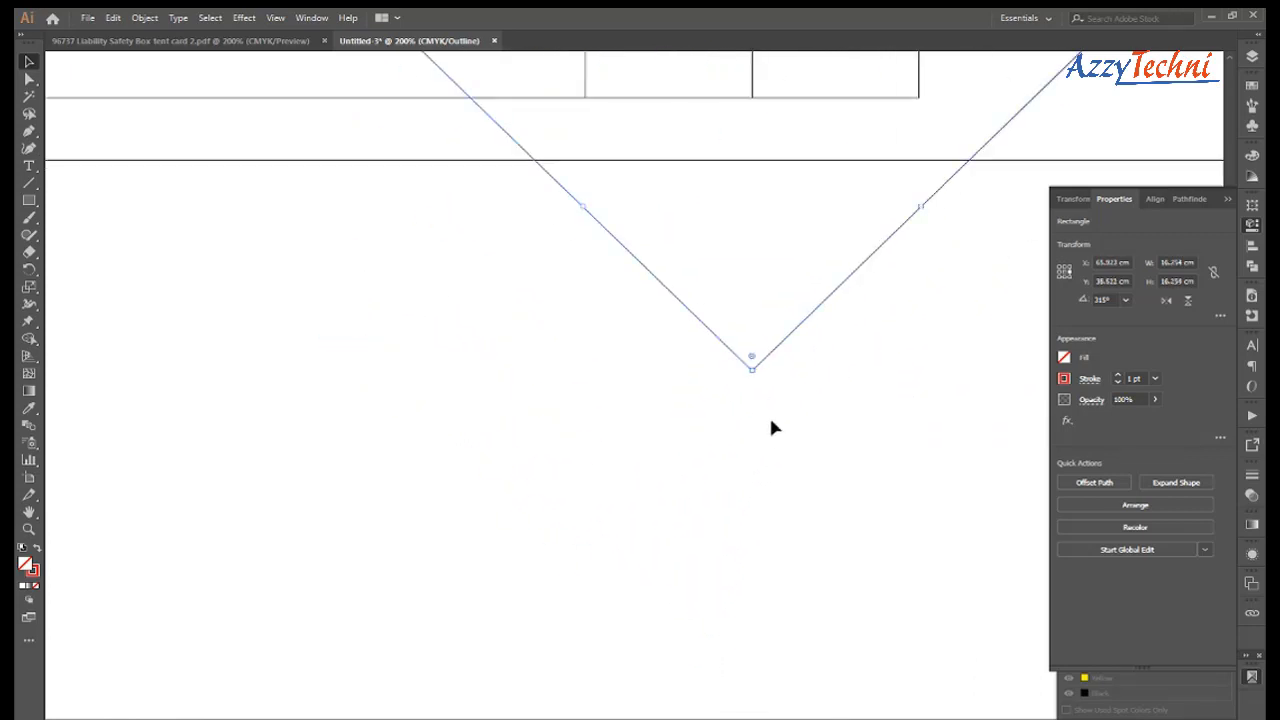
mouse_move(754, 374)
mouse_down()
mouse_move(754, 451)
mouse_move(808, 531)
mouse_up()
Resize the diamond until its top corner meets the horizontal fold line exactly.
key(z)
mouse_move(344, 118)
mouse_down()
mouse_move(578, 256)
mouse_move(559, 510)
mouse_up()
key(v)
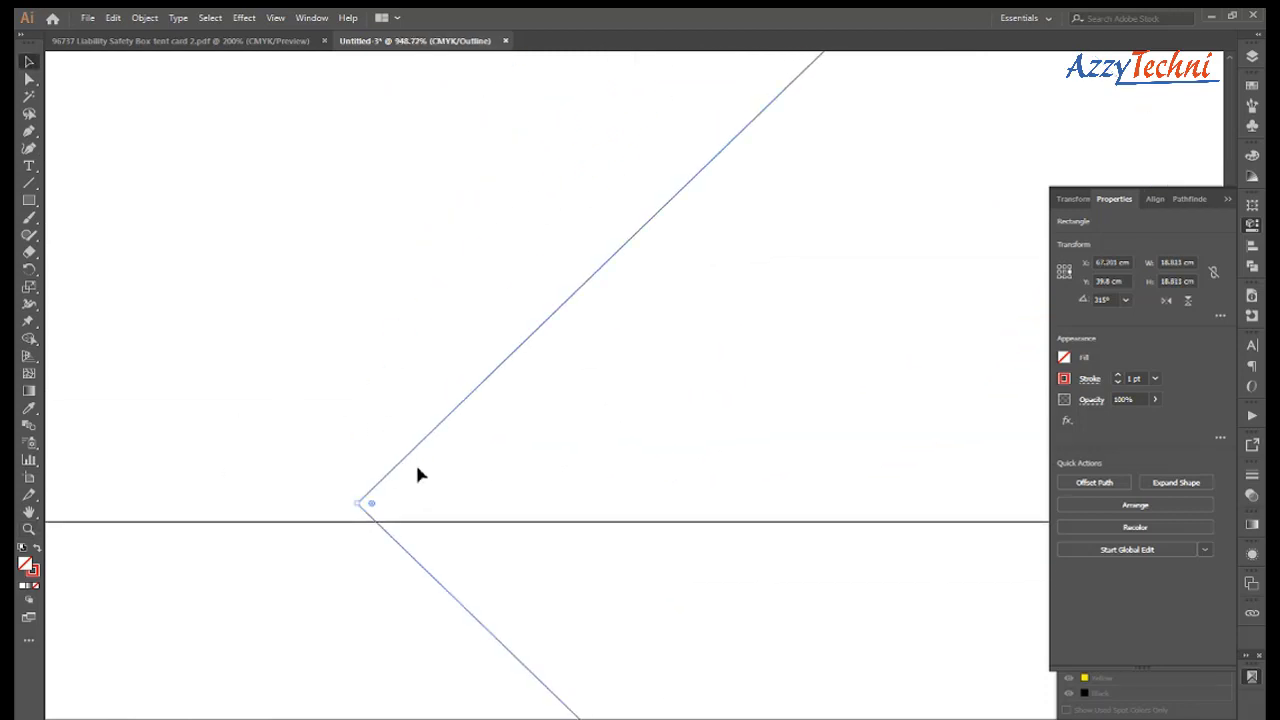
drag(418, 457, 418, 468)
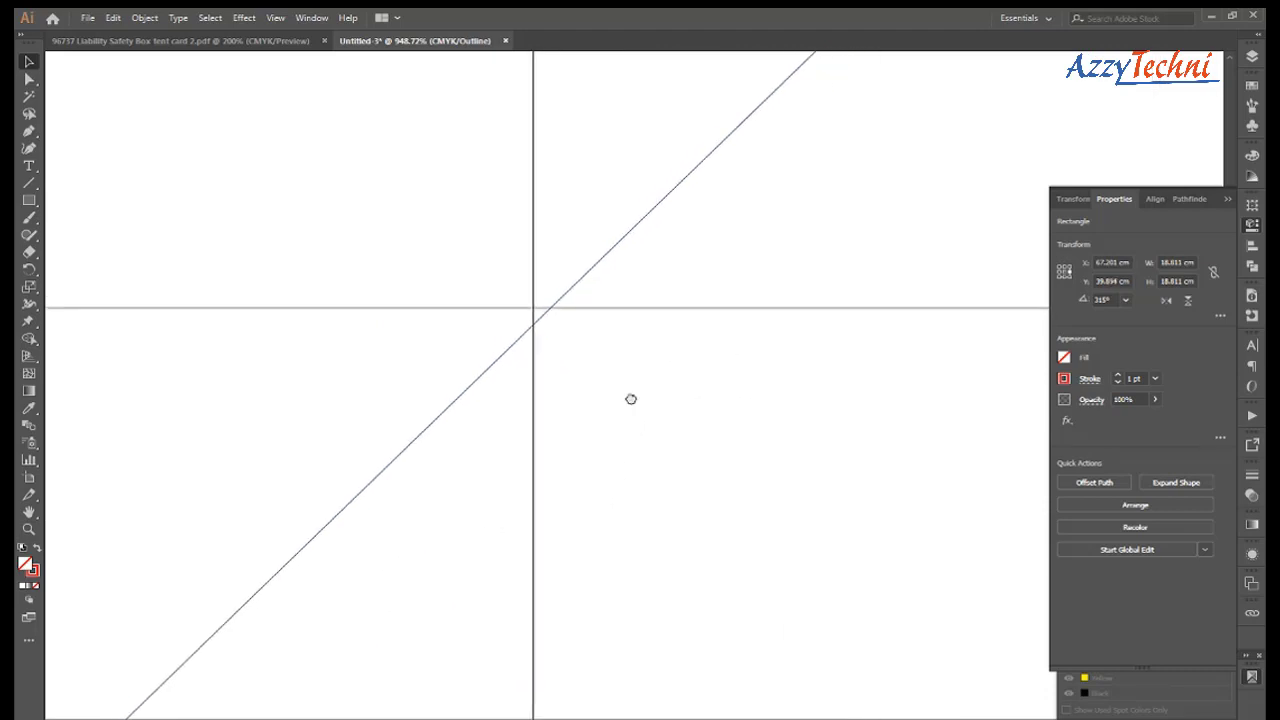
mouse_move(631, 397)
mouse_down()
mouse_move(716, 333)
mouse_move(427, 700)
mouse_up()
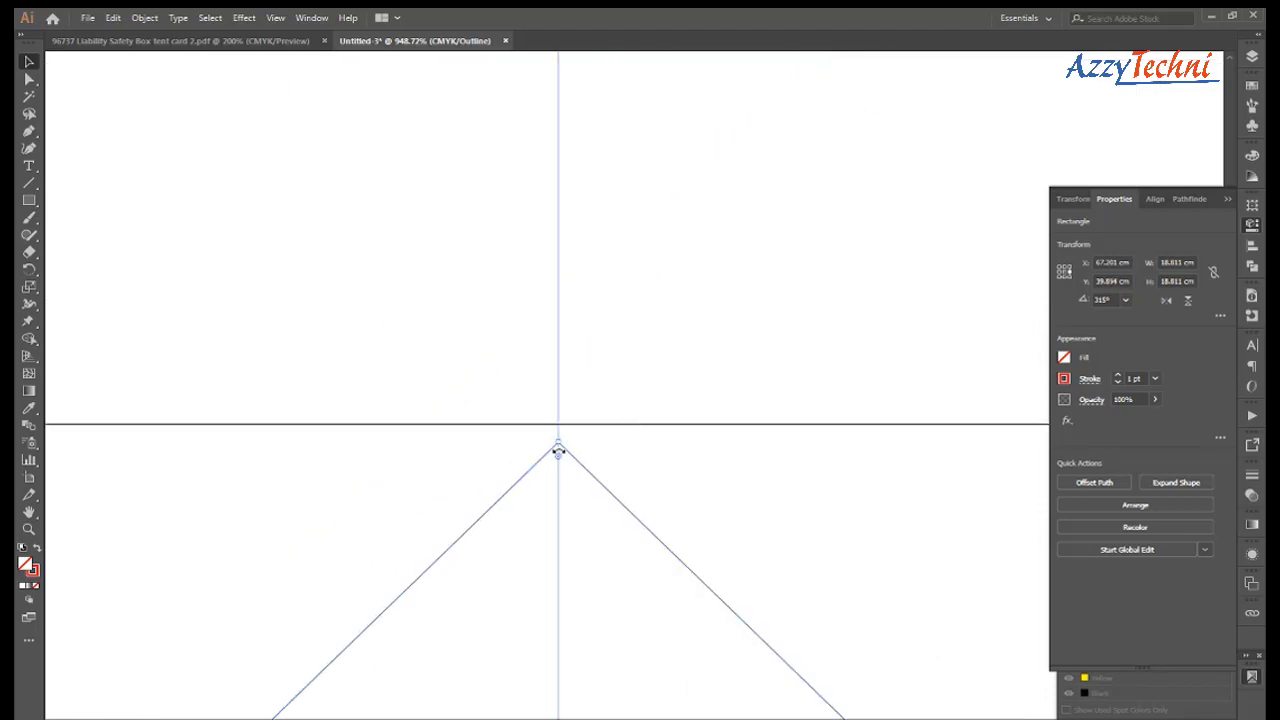
drag(562, 449, 567, 425)
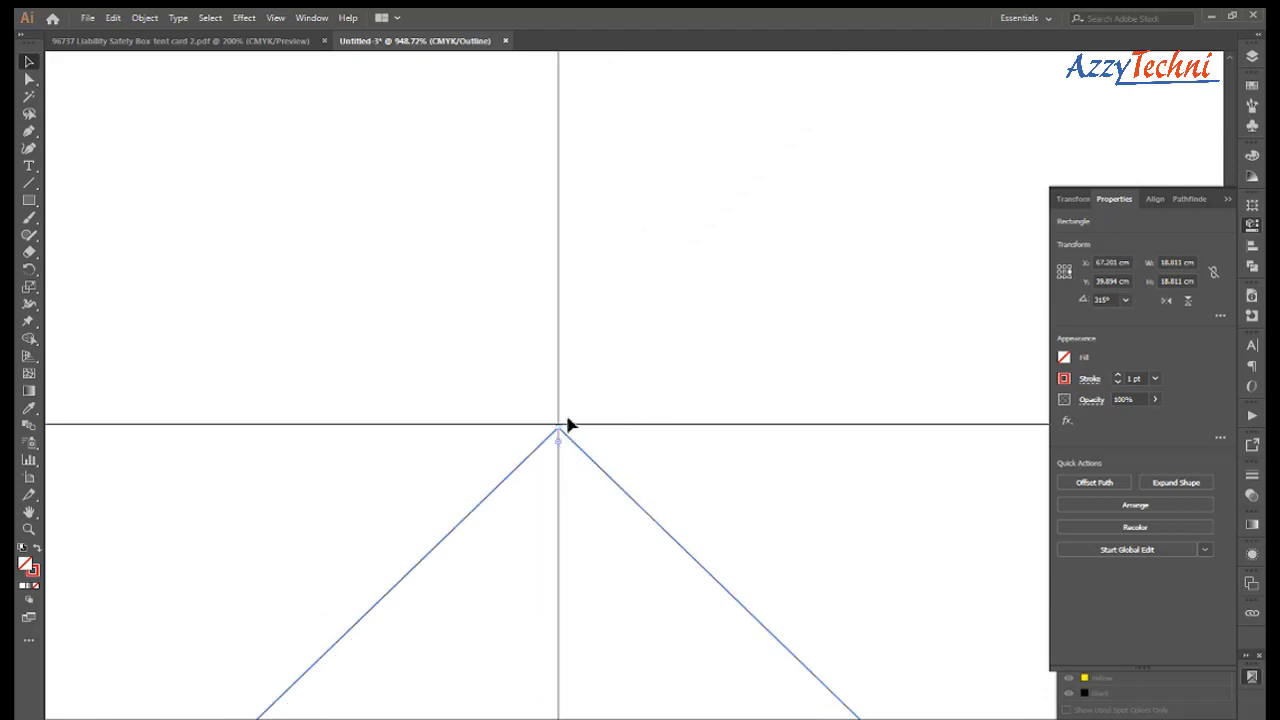
key(ctrl+z)
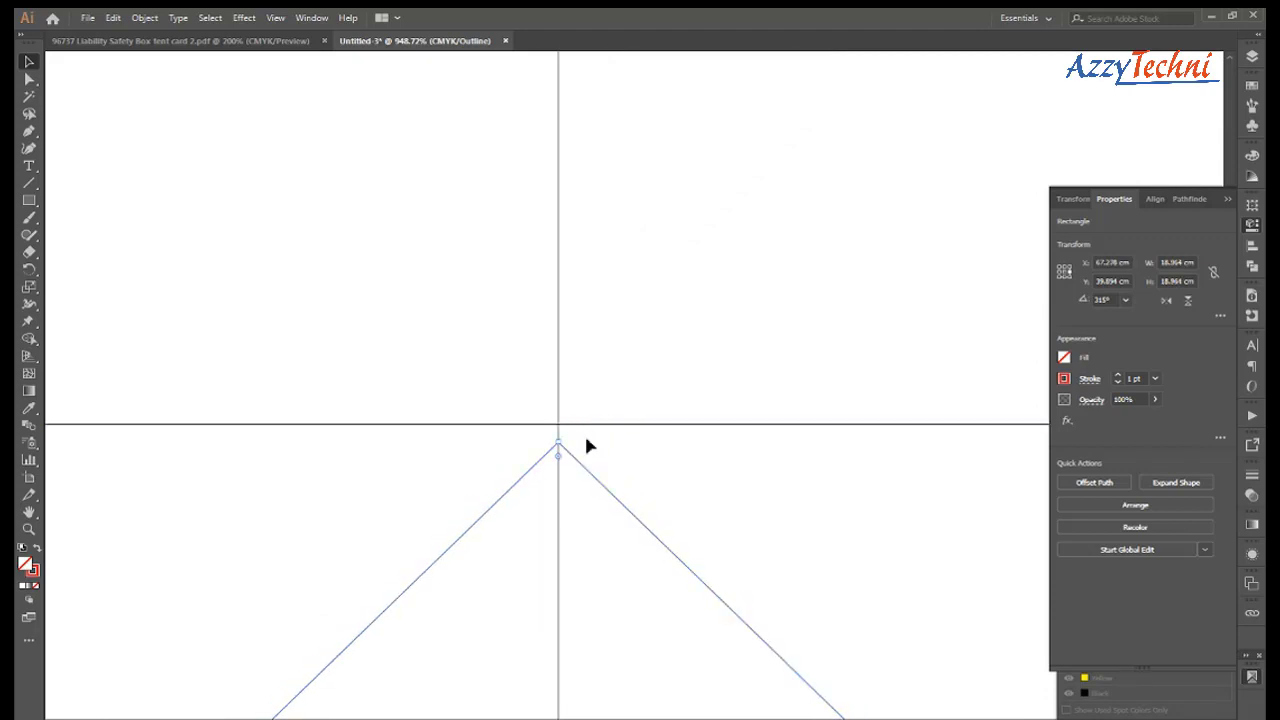
drag(564, 443, 584, 406)
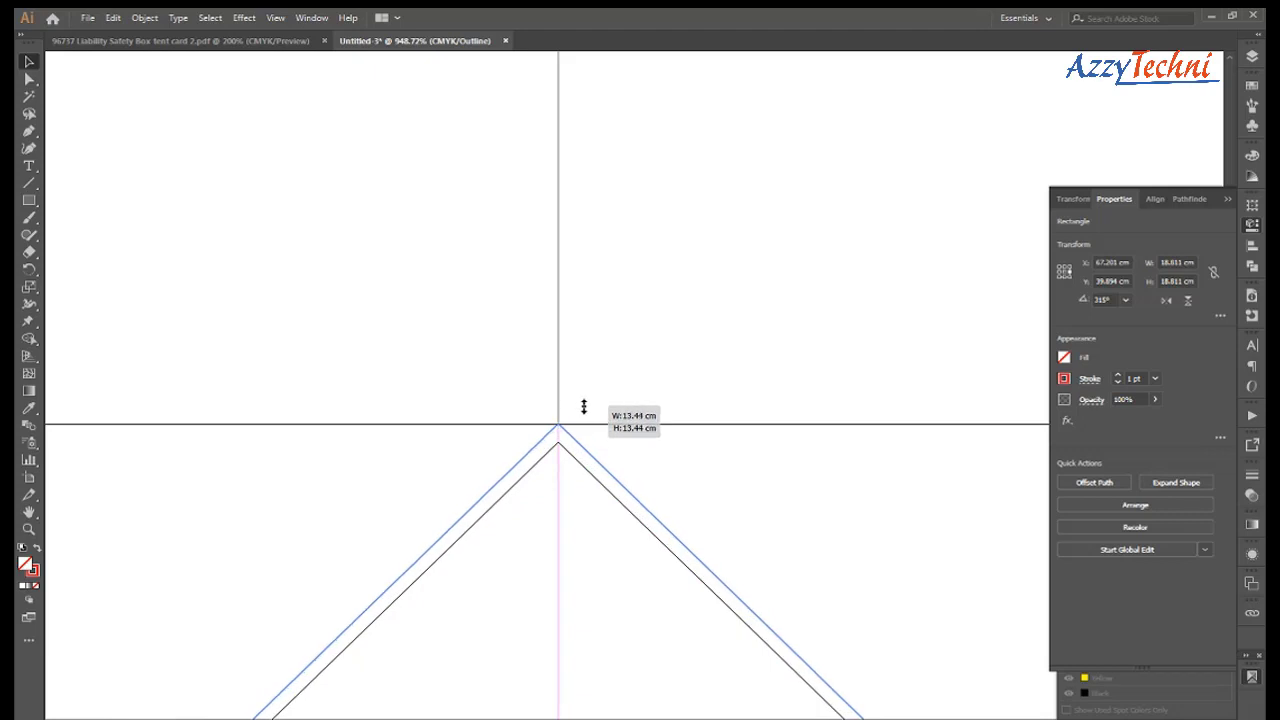
click(660, 370)
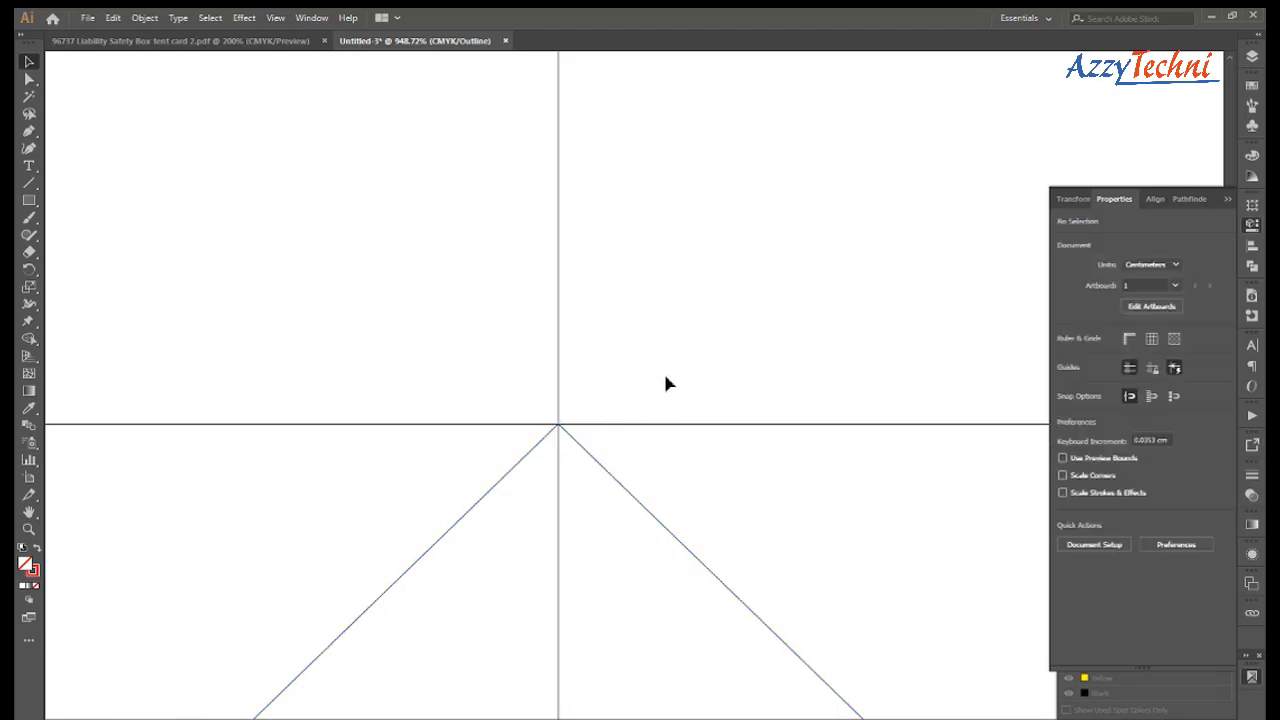
key(ctrl+minus)
key(ctrl+minus)
key(ctrl+minus)
key(ctrl+minus)
key(ctrl+minus)
key(ctrl+minus)
key(ctrl+minus)
key(ctrl+minus)
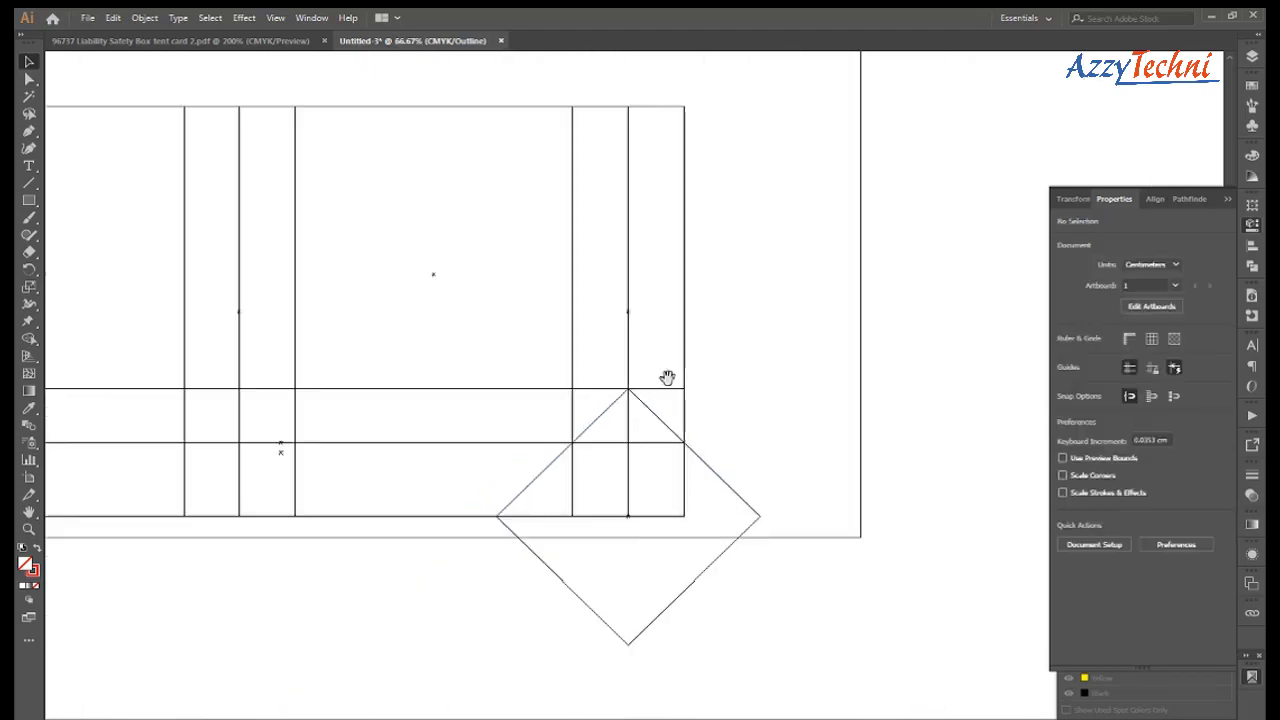
Copy the diamond to the middle seam and repeat it for another copy further left.
drag(667, 377, 896, 394)
drag(760, 510, 370, 519)
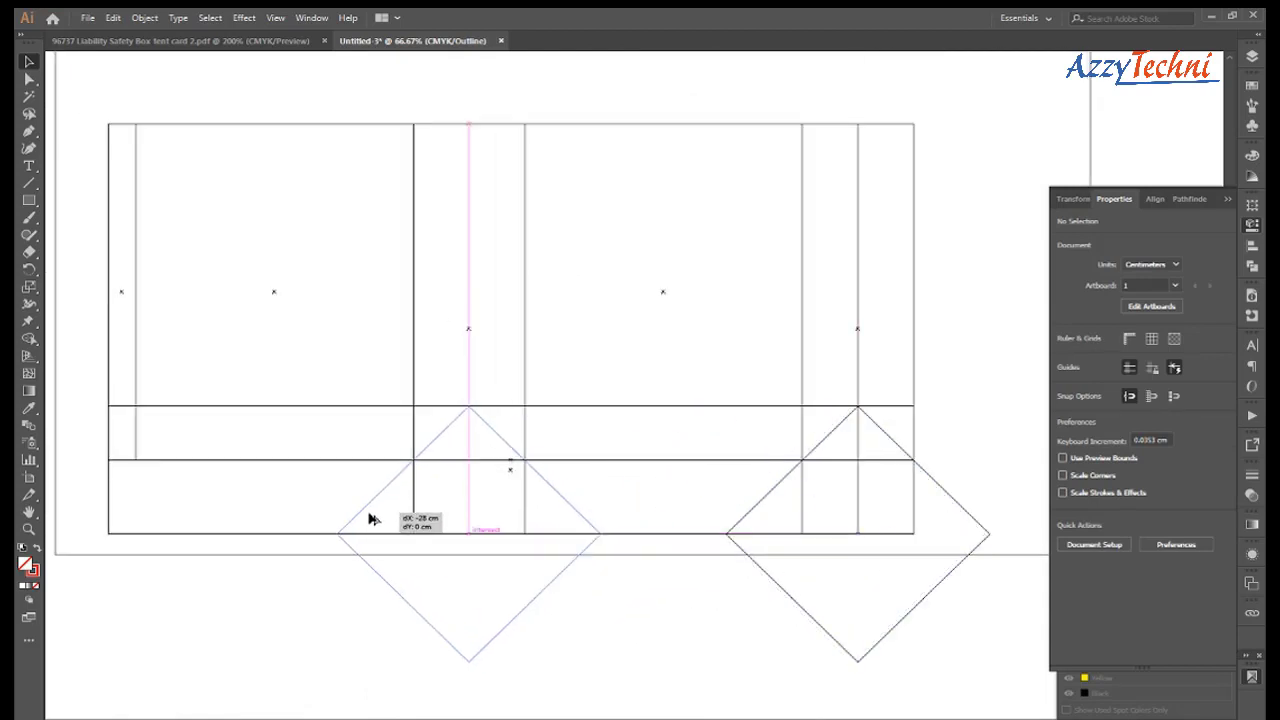
drag(294, 554, 490, 574)
key(ctrl+d)
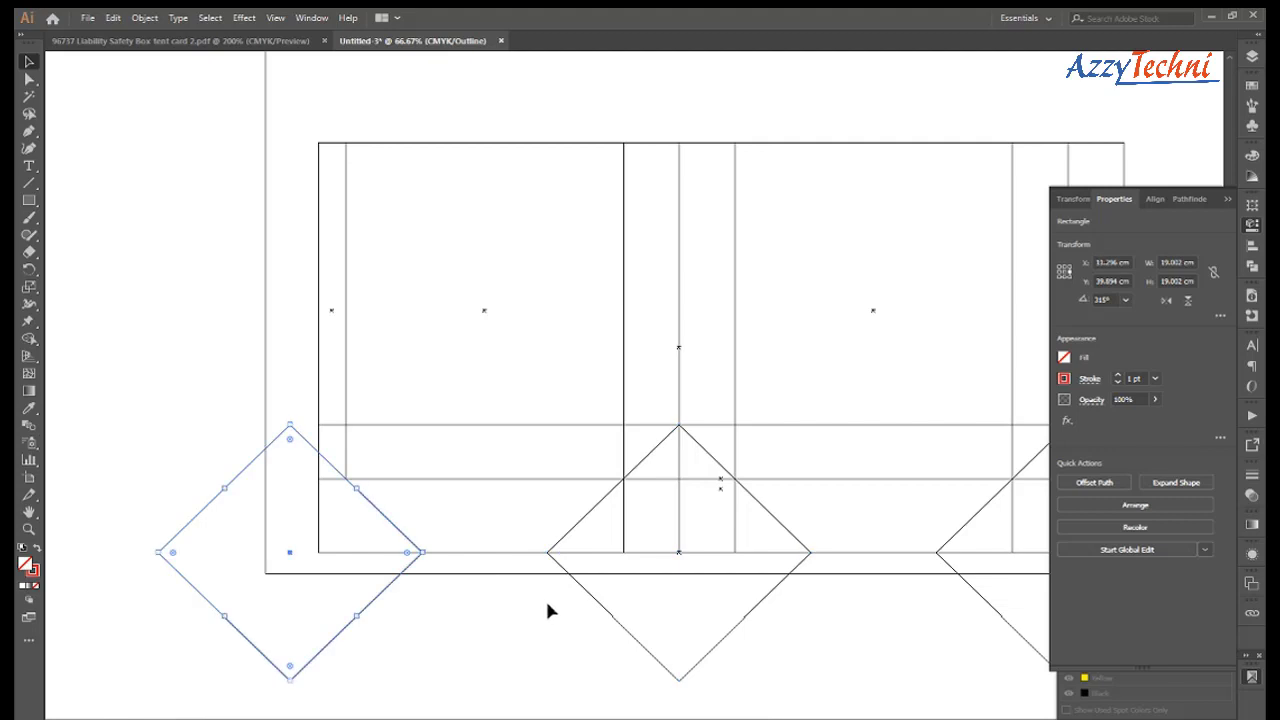
click(545, 598)
Zoom in and select the leftmost diamond's bottom corner anchor.
key(z)
drag(222, 372, 566, 618)
mouse_move(526, 551)
mouse_down()
mouse_move(593, 492)
mouse_move(657, 400)
mouse_up()
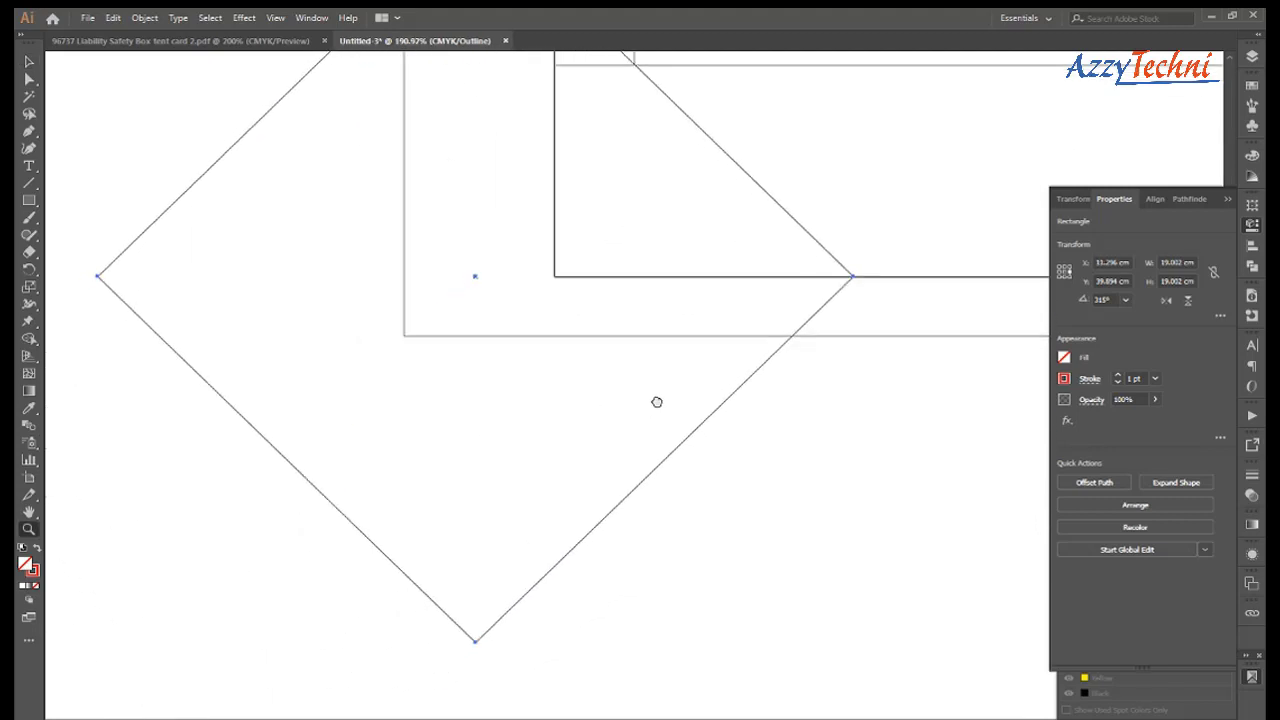
key(a)
drag(623, 671, 460, 605)
Delete the bottom corner anchors of all the diamonds.
key(Delete)
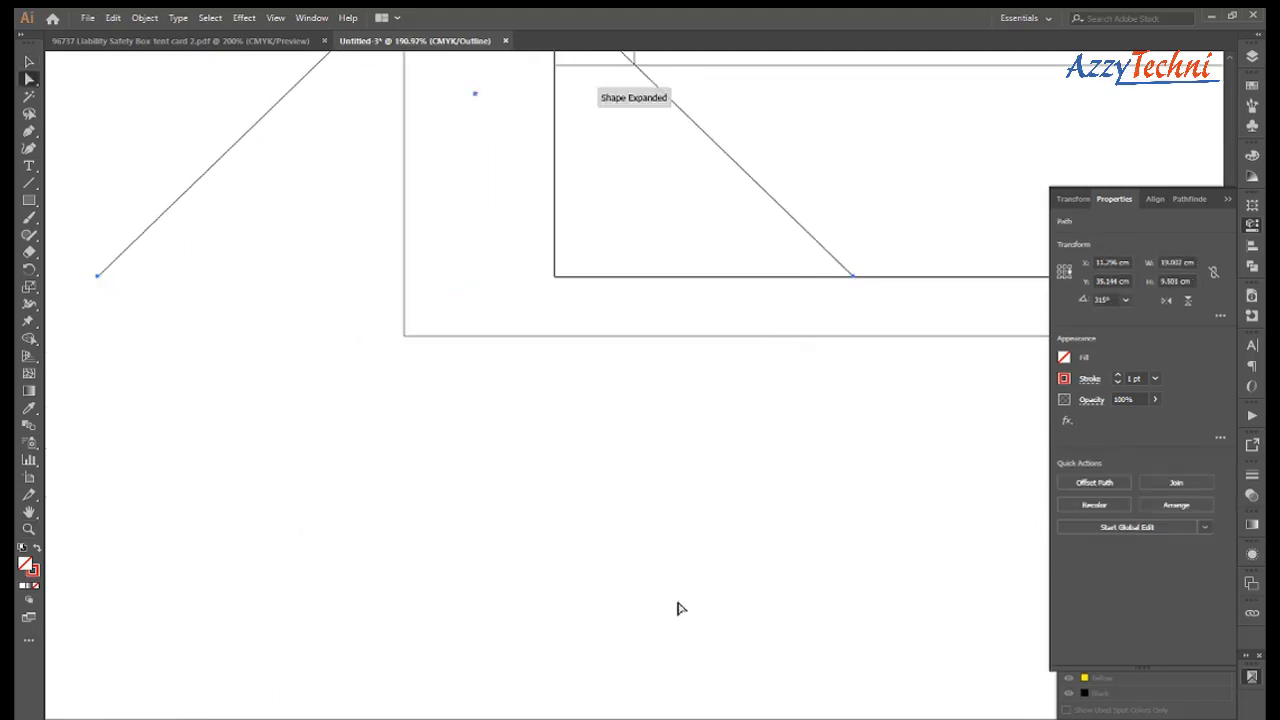
key(ctrl+minus)
key(ctrl+minus)
key(ctrl+minus)
key(ctrl+minus)
drag(717, 601, 88, 615)
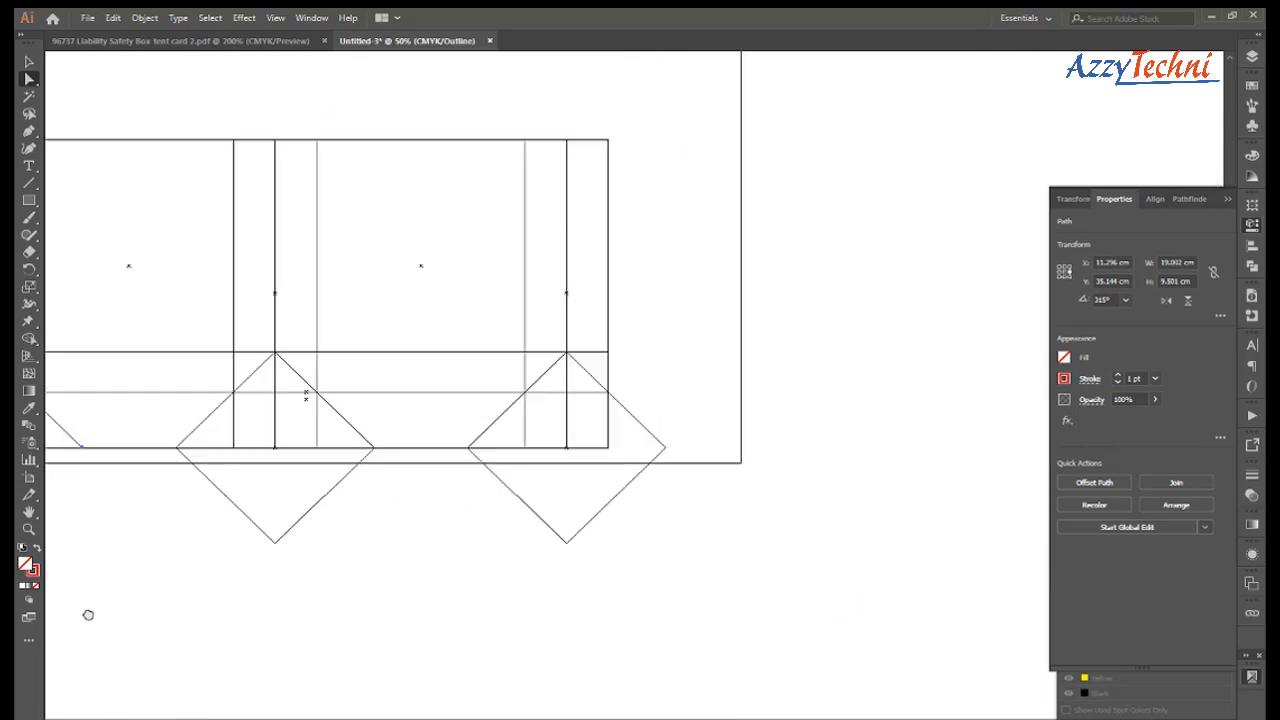
drag(193, 549, 686, 520)
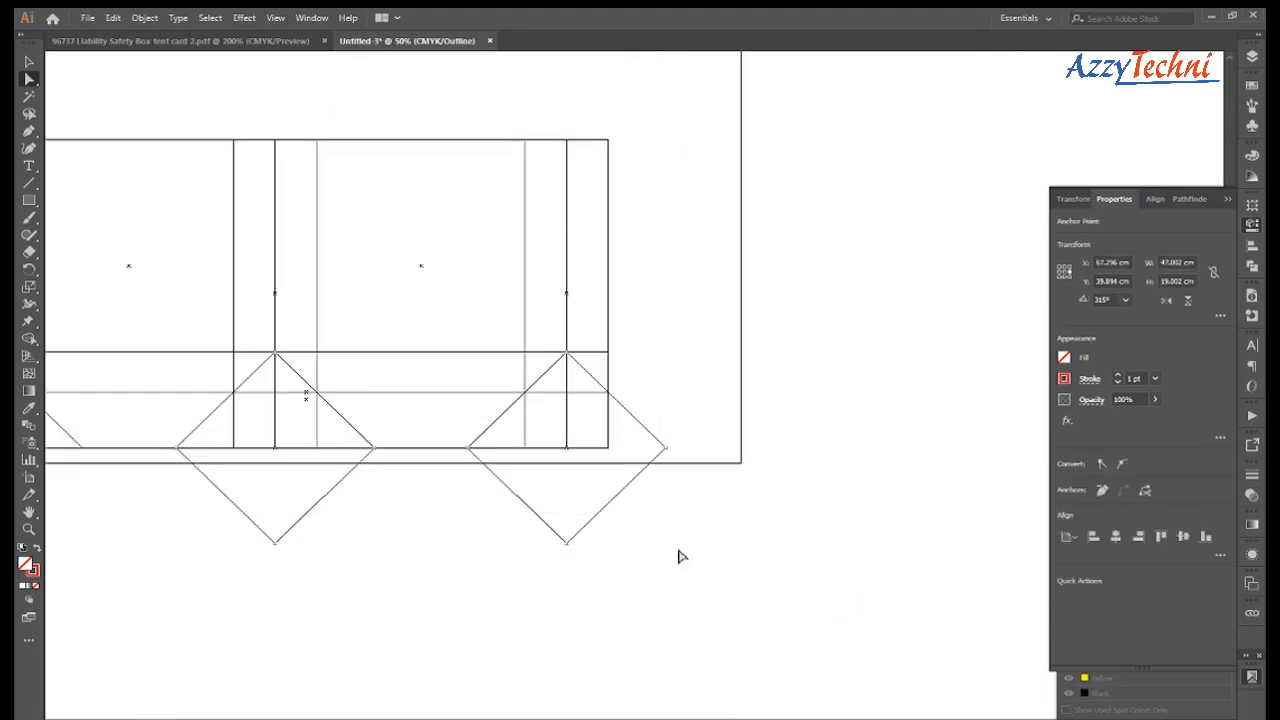
key(Delete)
Delete the stray leftover points below the box.
drag(780, 528, 114, 600)
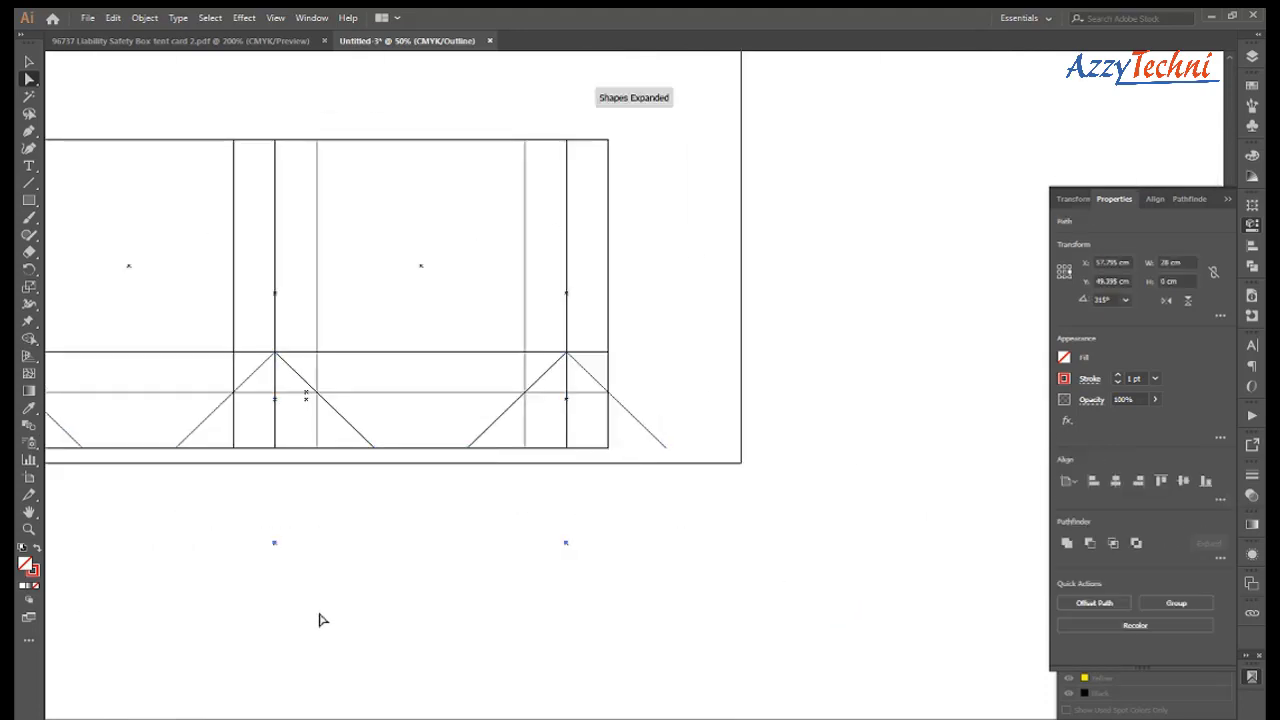
key(Delete)
drag(481, 607, 731, 629)
mouse_move(634, 537)
mouse_down()
mouse_move(700, 566)
mouse_move(401, 467)
mouse_move(381, 499)
mouse_up()
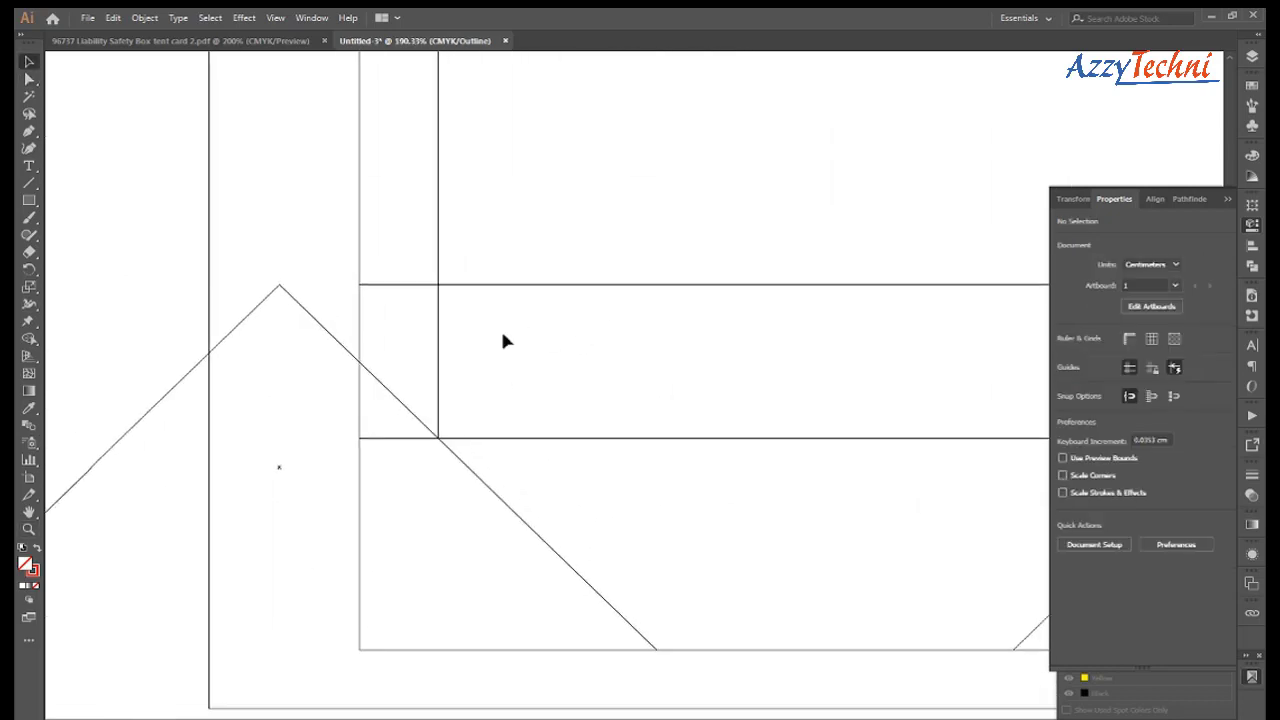
Extend the narrow strip rectangle's bottom edge downward.
click(438, 352)
drag(399, 437, 410, 650)
click(278, 535)
Delete the outer left leg of the leftmost peak.
drag(380, 503, 549, 551)
key(a)
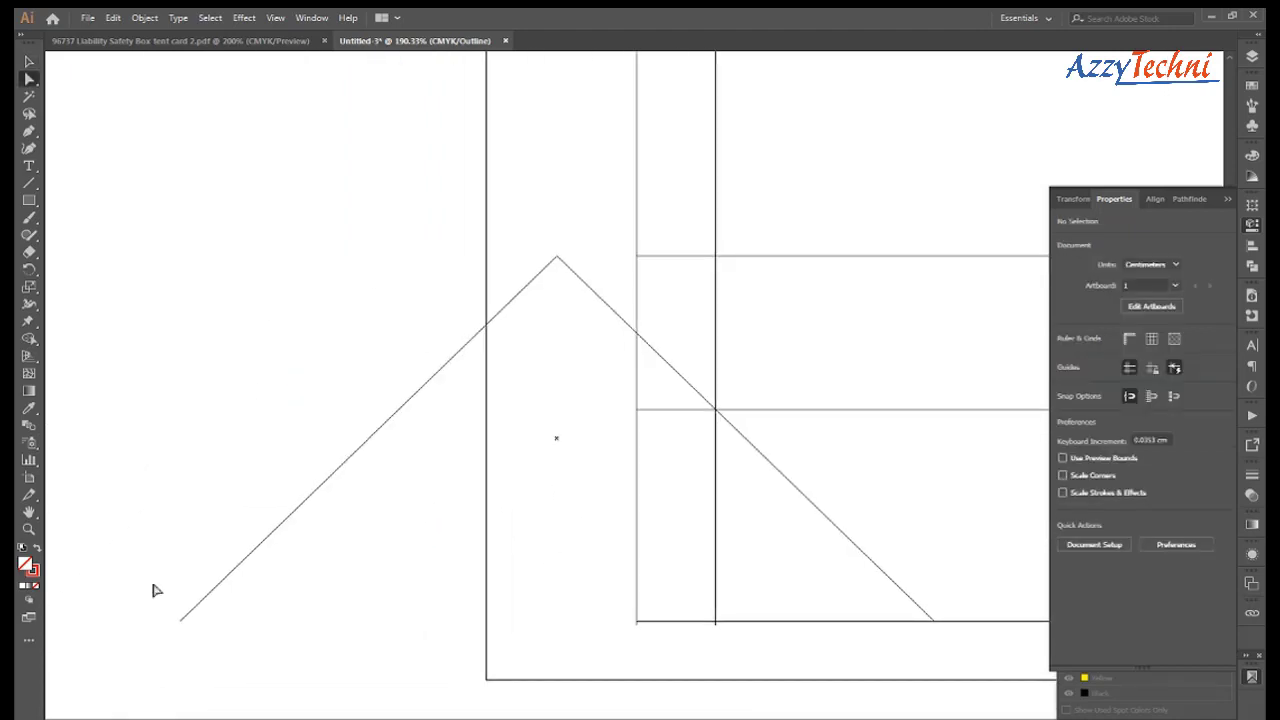
drag(138, 550, 255, 648)
key(Delete)
Move the left diagonal's endpoint onto the vertical line.
drag(620, 294, 422, 397)
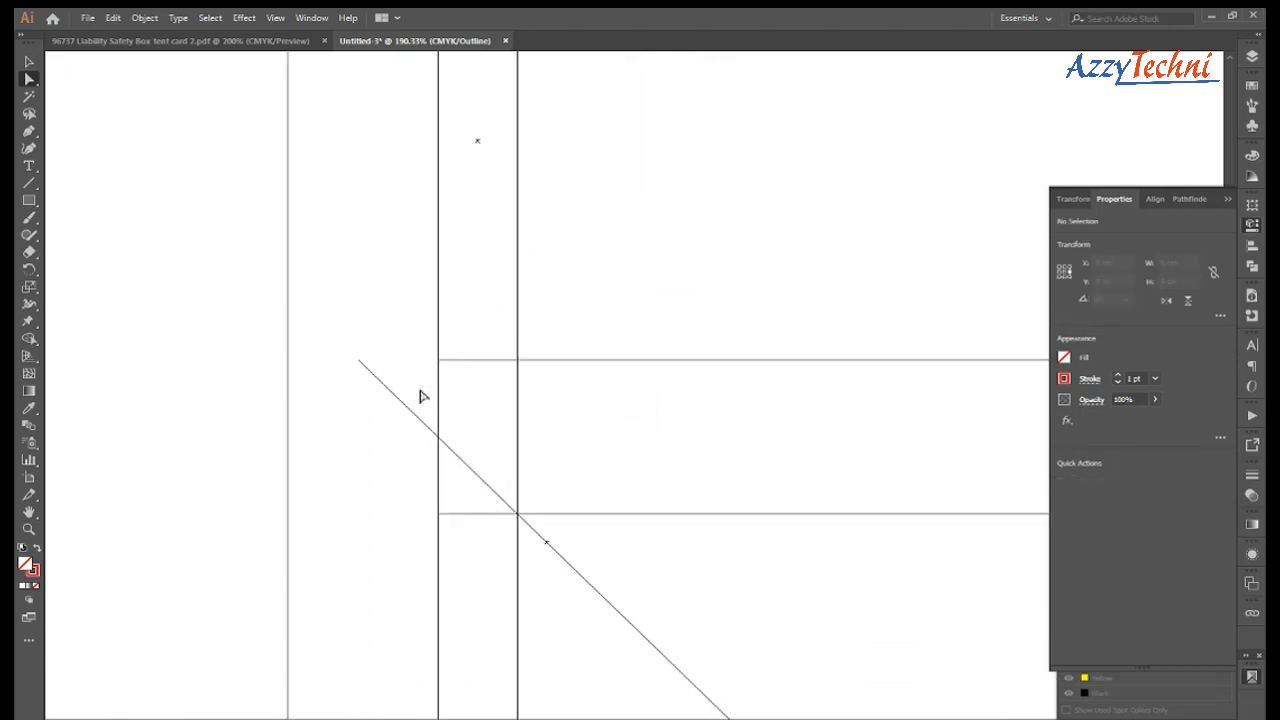
drag(337, 282, 434, 453)
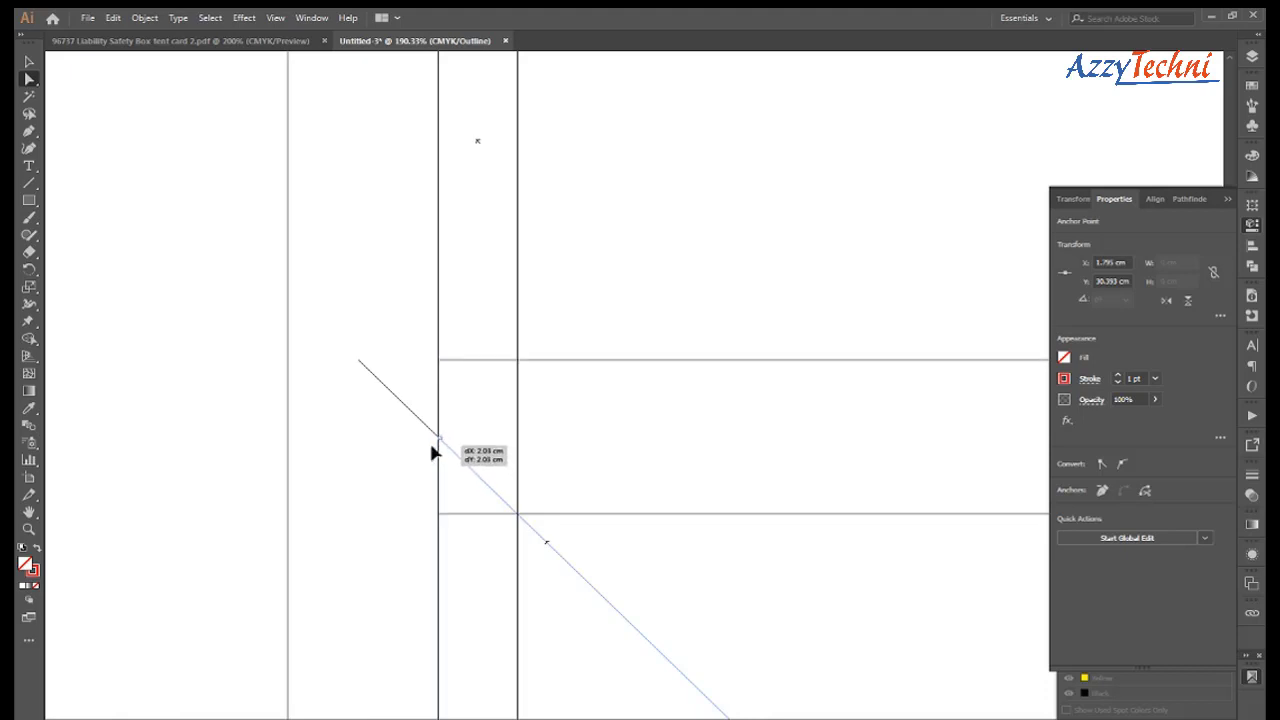
drag(431, 446, 431, 448)
click(684, 422)
key(ctrl+minus)
key(ctrl+minus)
key(ctrl+minus)
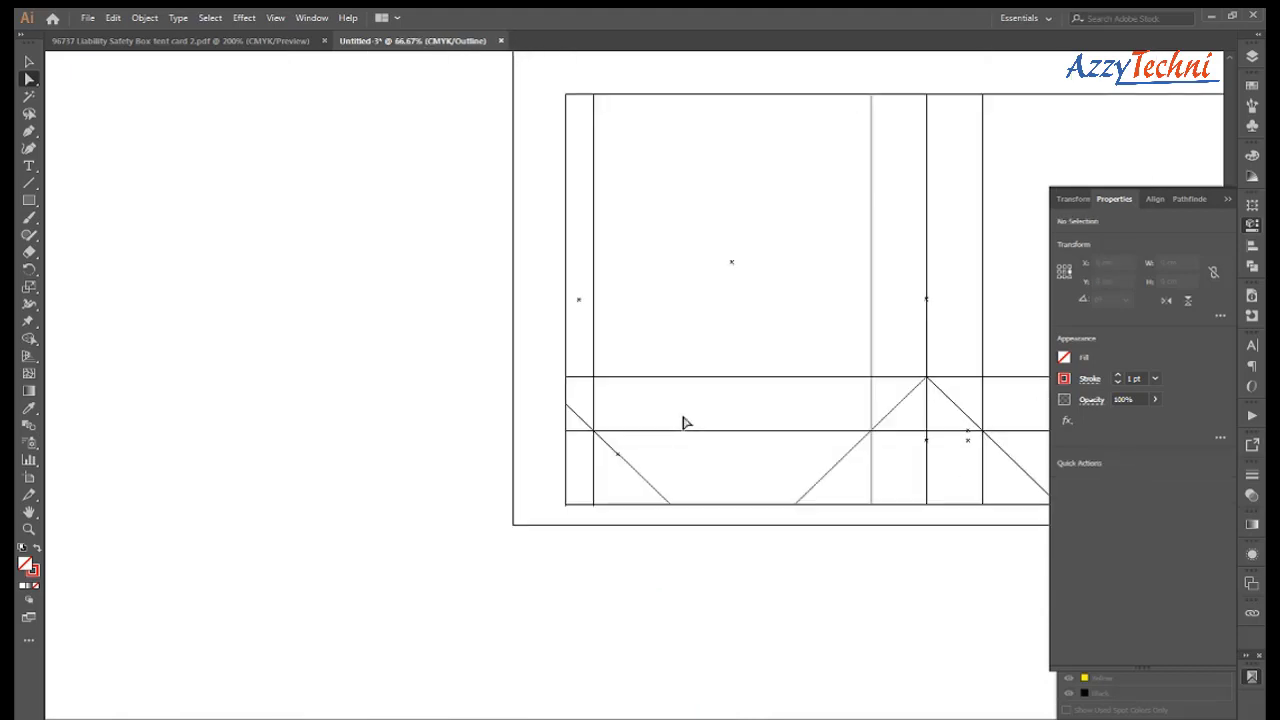
drag(740, 440, 428, 449)
Pull the right diagonal's loose end back to the box's edge.
key(z)
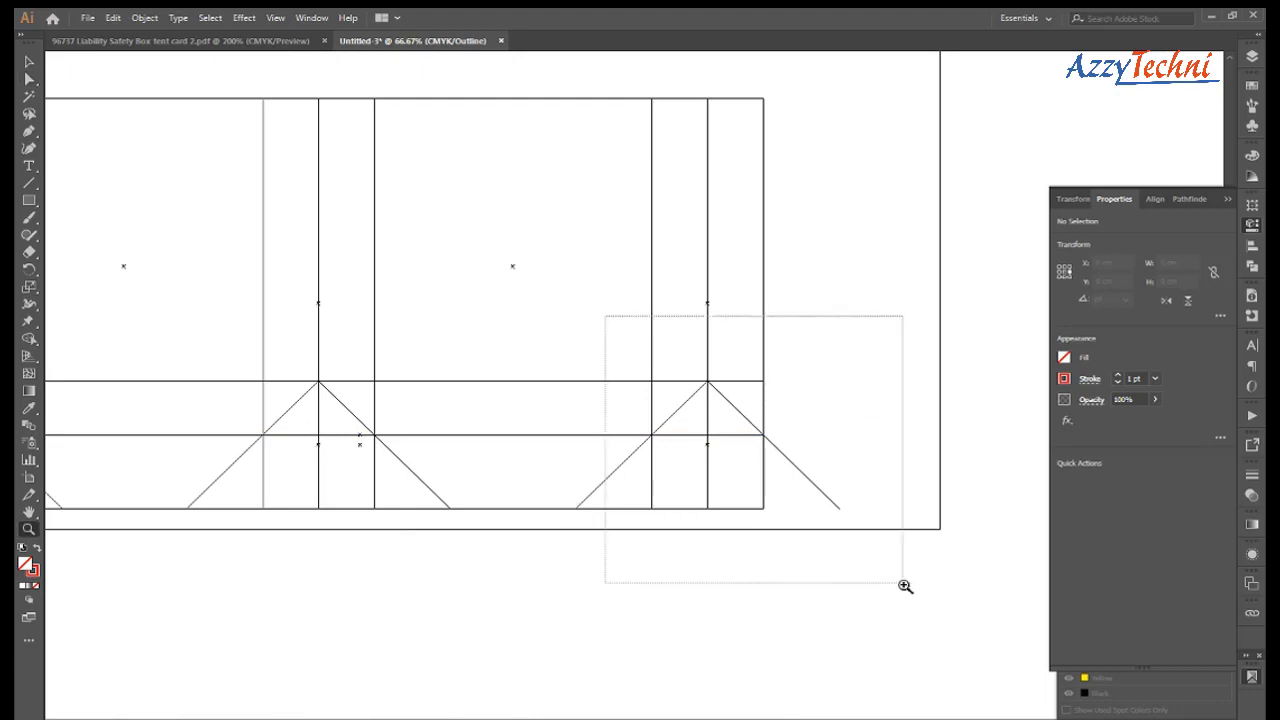
drag(606, 314, 903, 586)
drag(409, 204, 490, 264)
key(a)
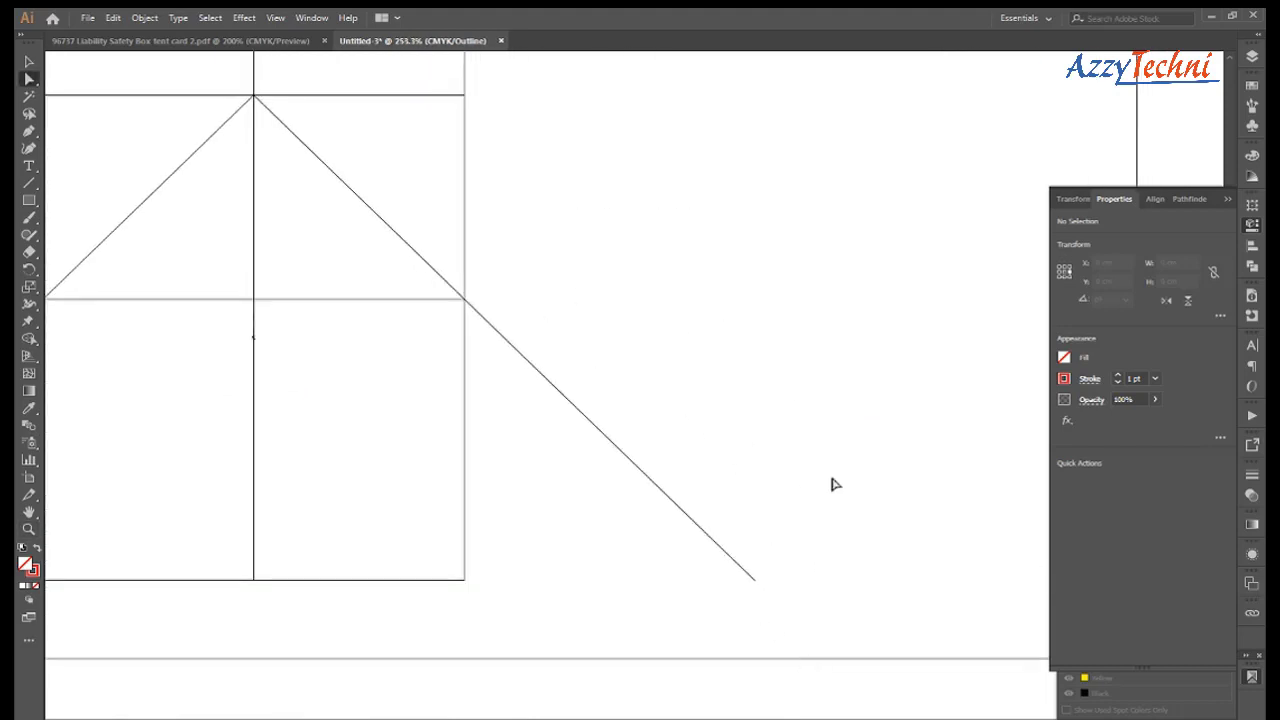
drag(755, 579, 456, 298)
click(623, 327)
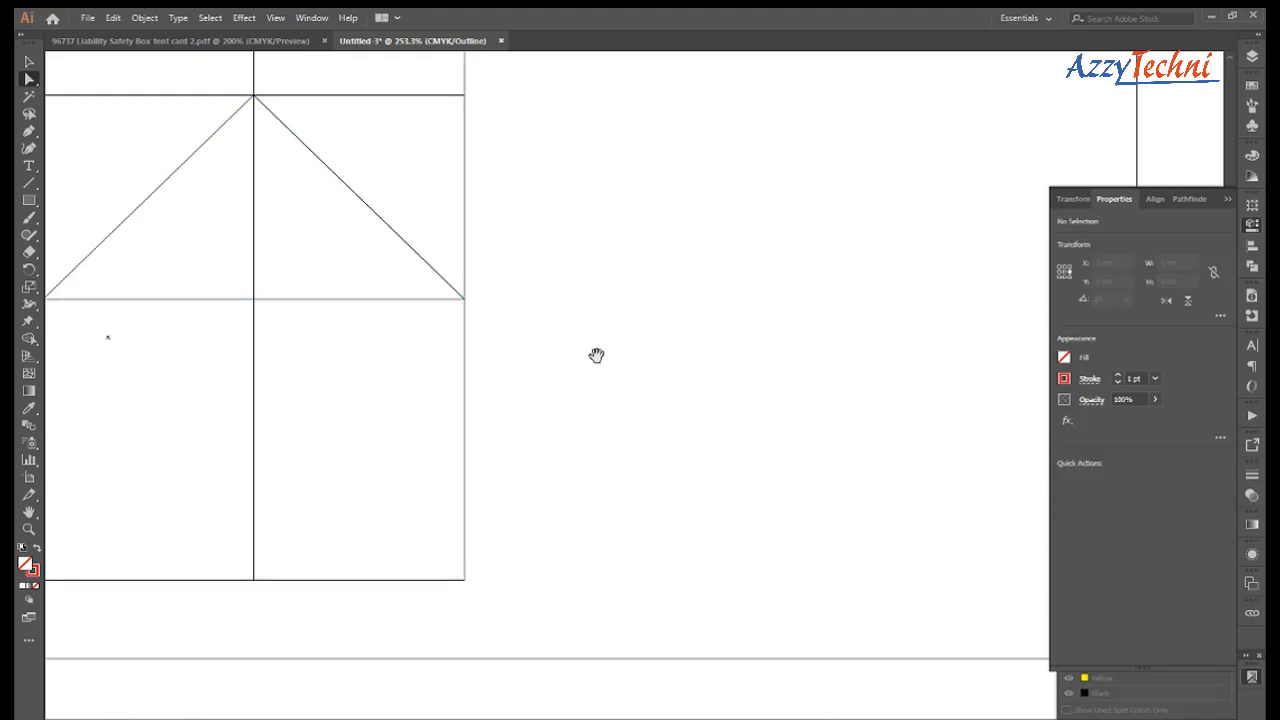
drag(594, 354, 806, 407)
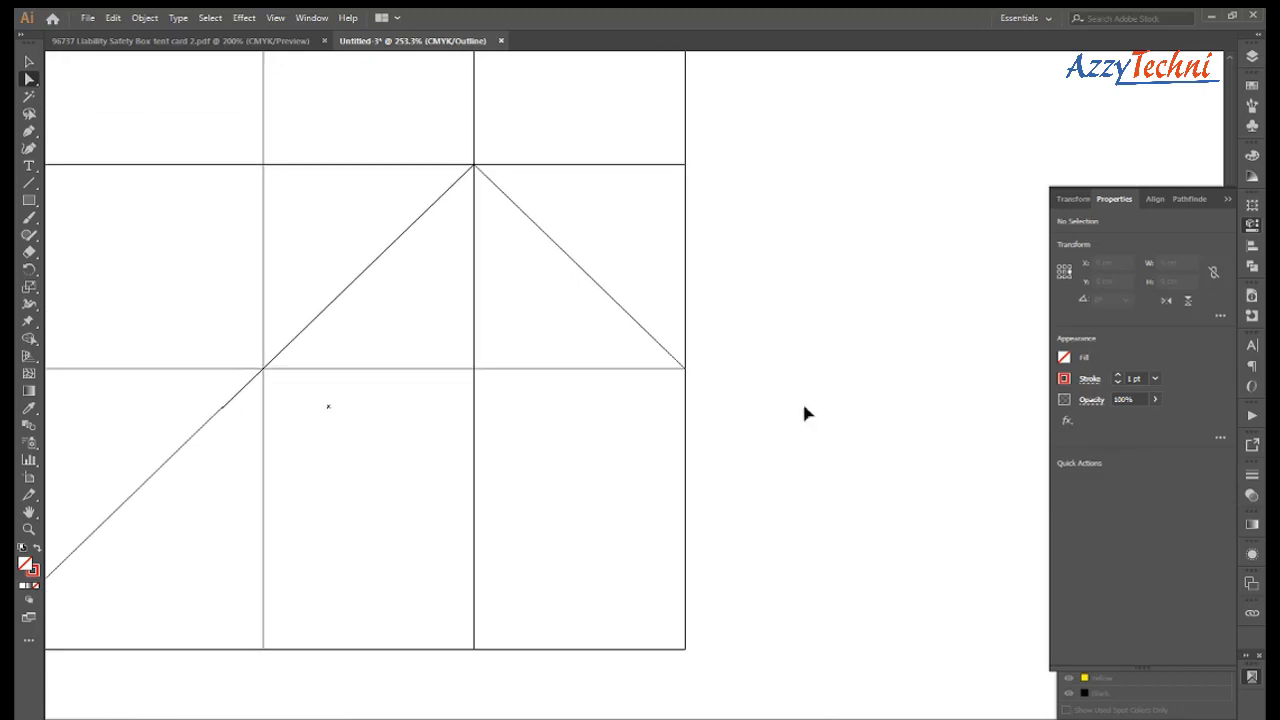
key(ctrl+minus)
key(ctrl+minus)
key(ctrl+minus)
key(ctrl+minus)
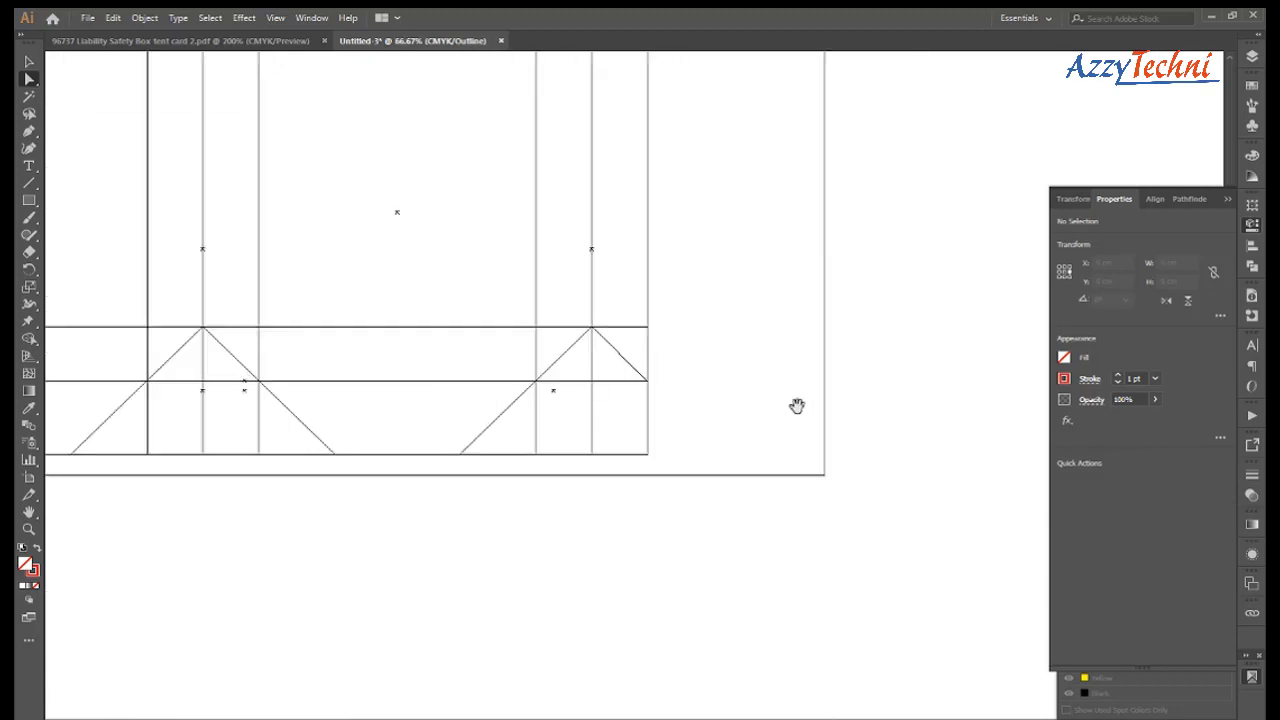
mouse_move(347, 261)
mouse_down()
mouse_move(657, 443)
mouse_move(815, 415)
mouse_move(800, 457)
mouse_move(780, 460)
mouse_up()
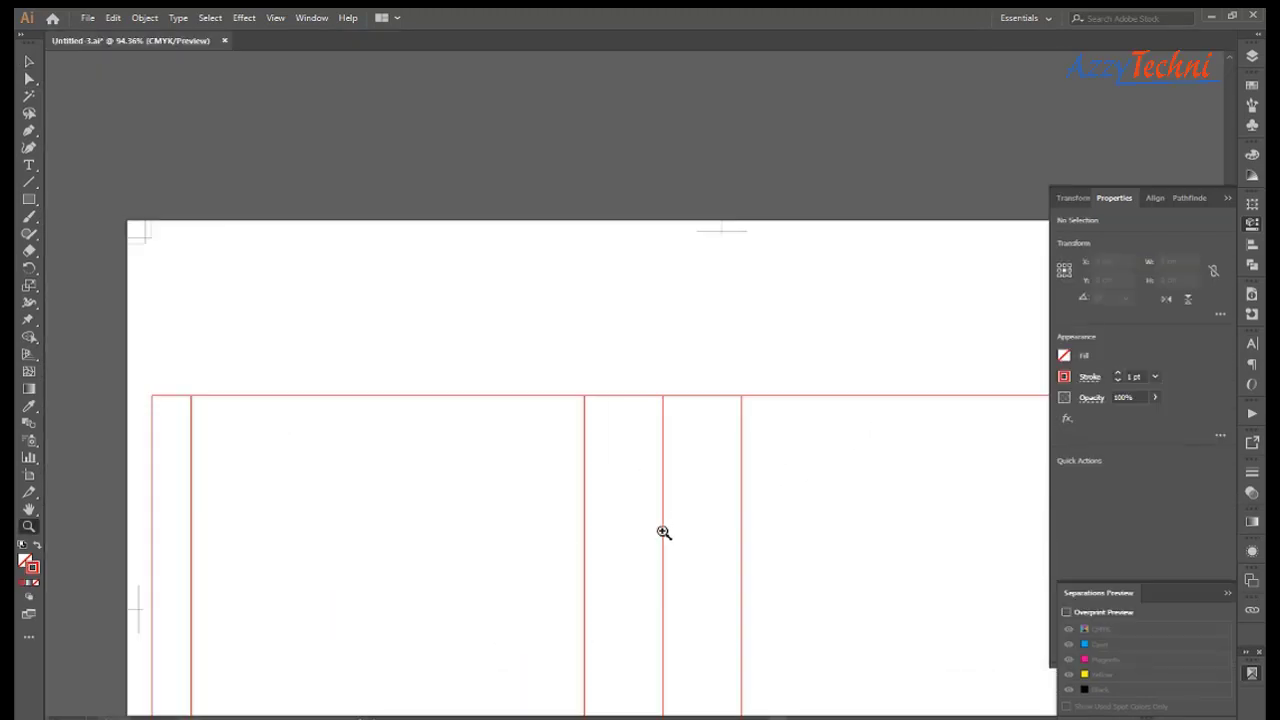
Select the left panel rectangle, try shortening it, then undo the resize.
key(b)
mouse_move(486, 623)
mouse_down()
mouse_move(437, 569)
mouse_move(443, 597)
mouse_up()
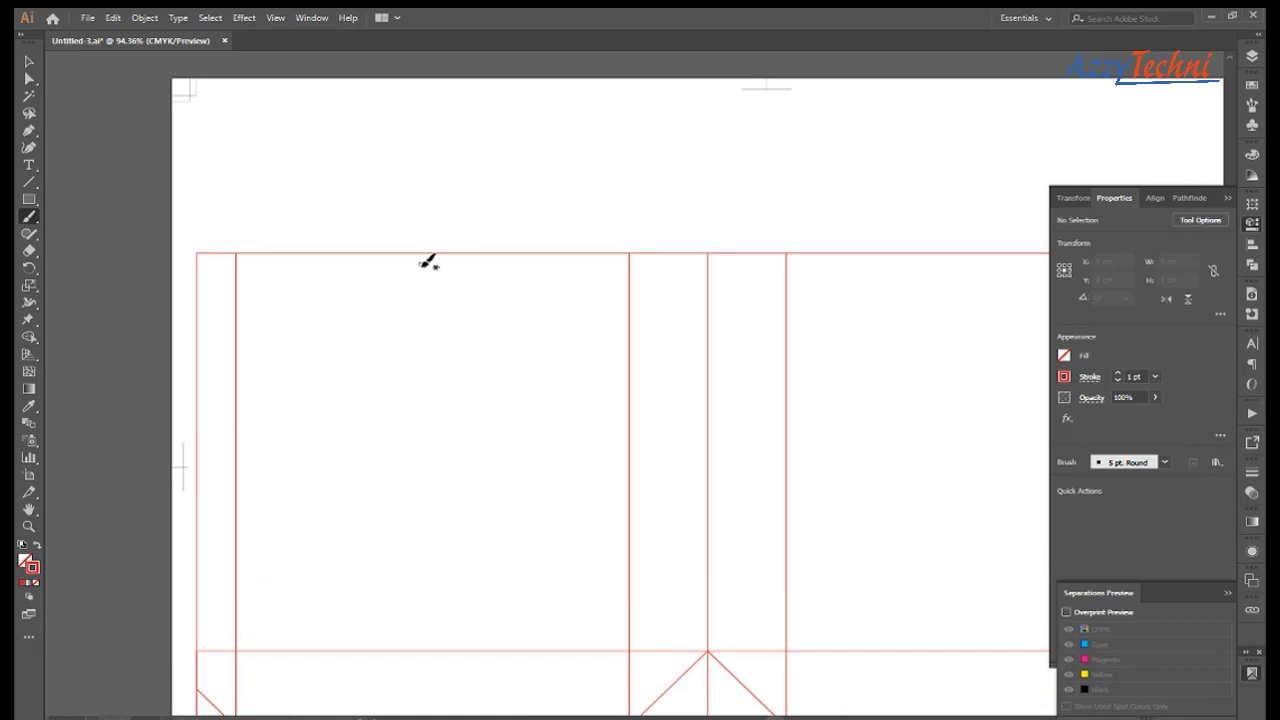
key(v)
click(434, 255)
scroll(430, 354, down, 2)
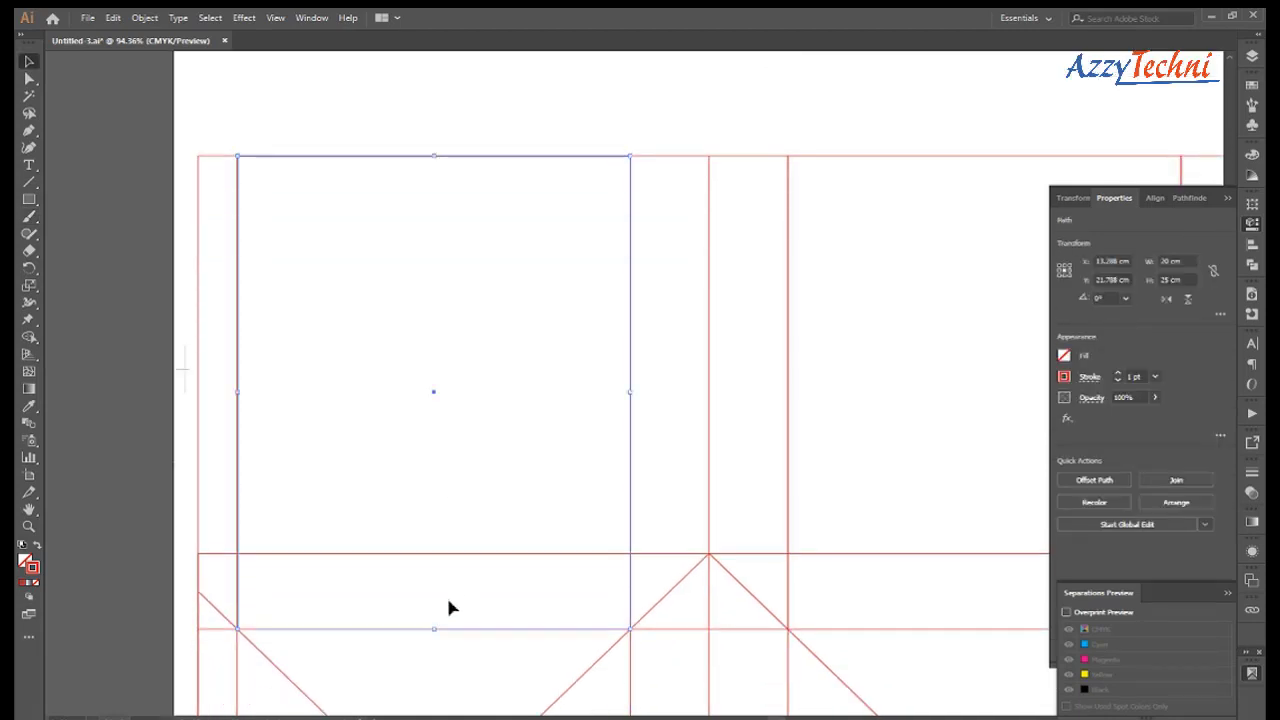
drag(475, 638, 500, 225)
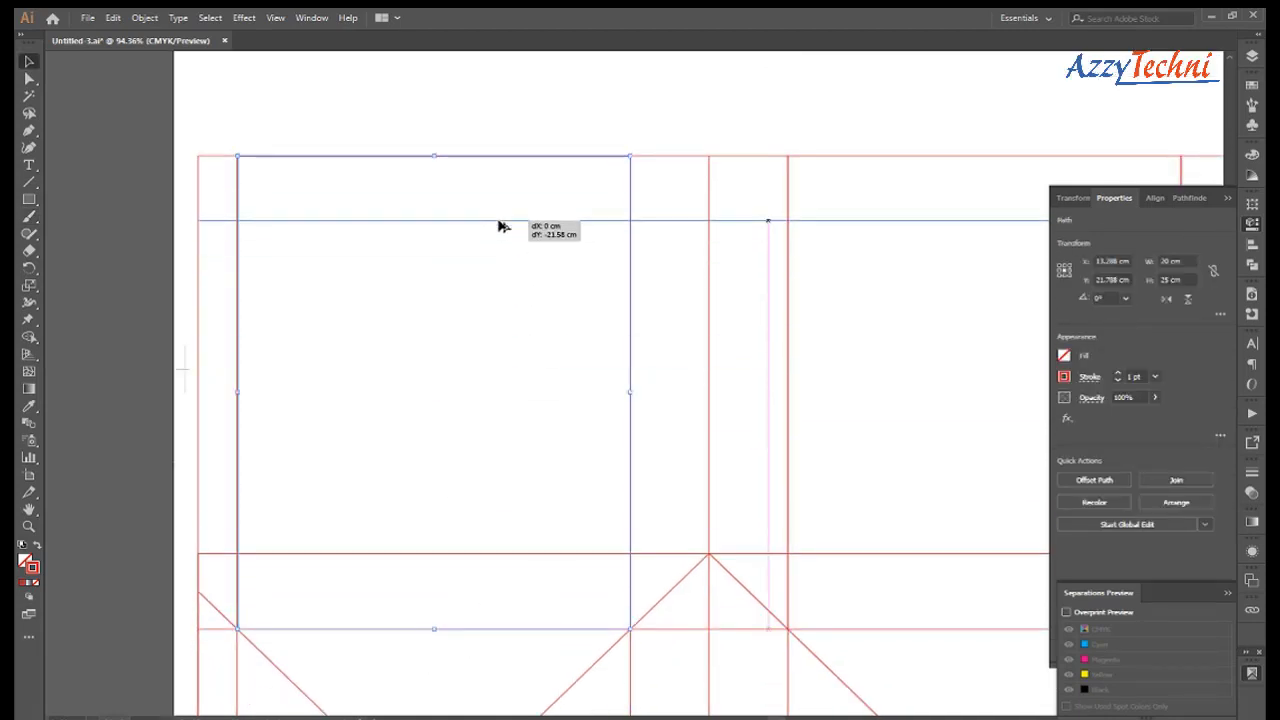
key(ctrl+z)
Move the extra rectangle down so it rests on the panel's top edge.
click(541, 204)
scroll(520, 260, up, 2)
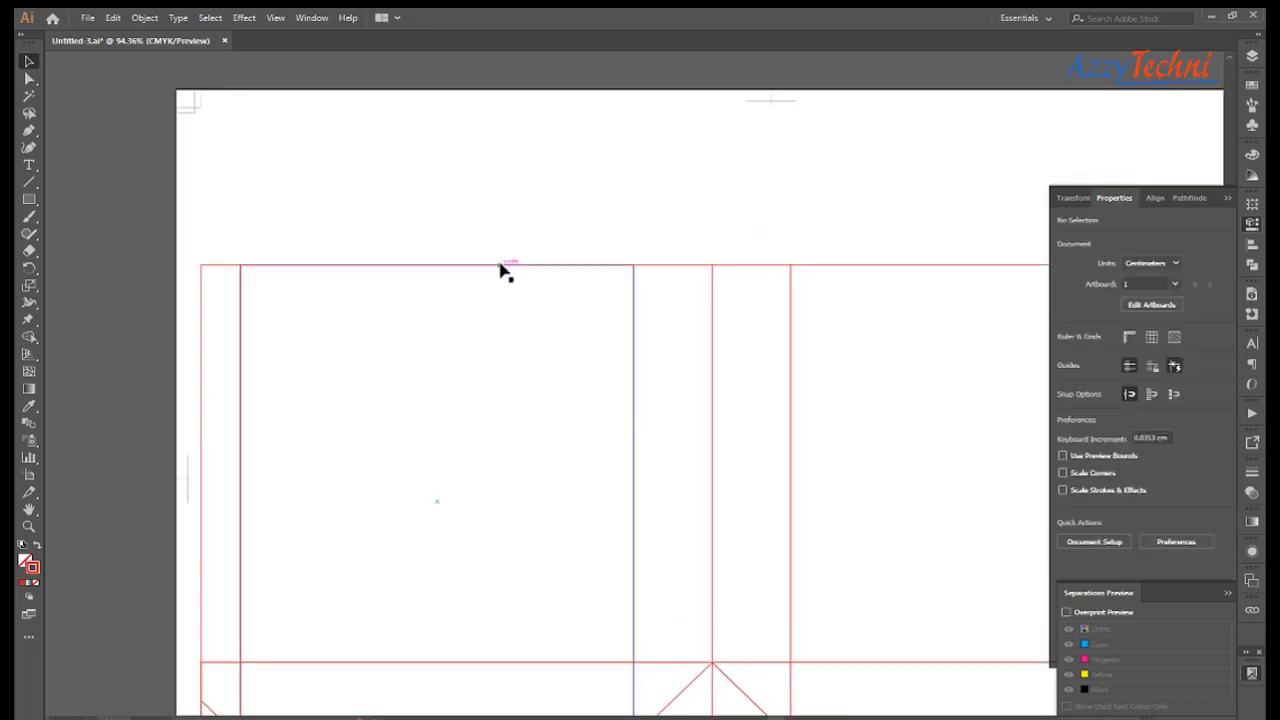
click(505, 268)
mouse_move(505, 274)
mouse_down()
mouse_move(505, 564)
mouse_move(558, 135)
mouse_up()
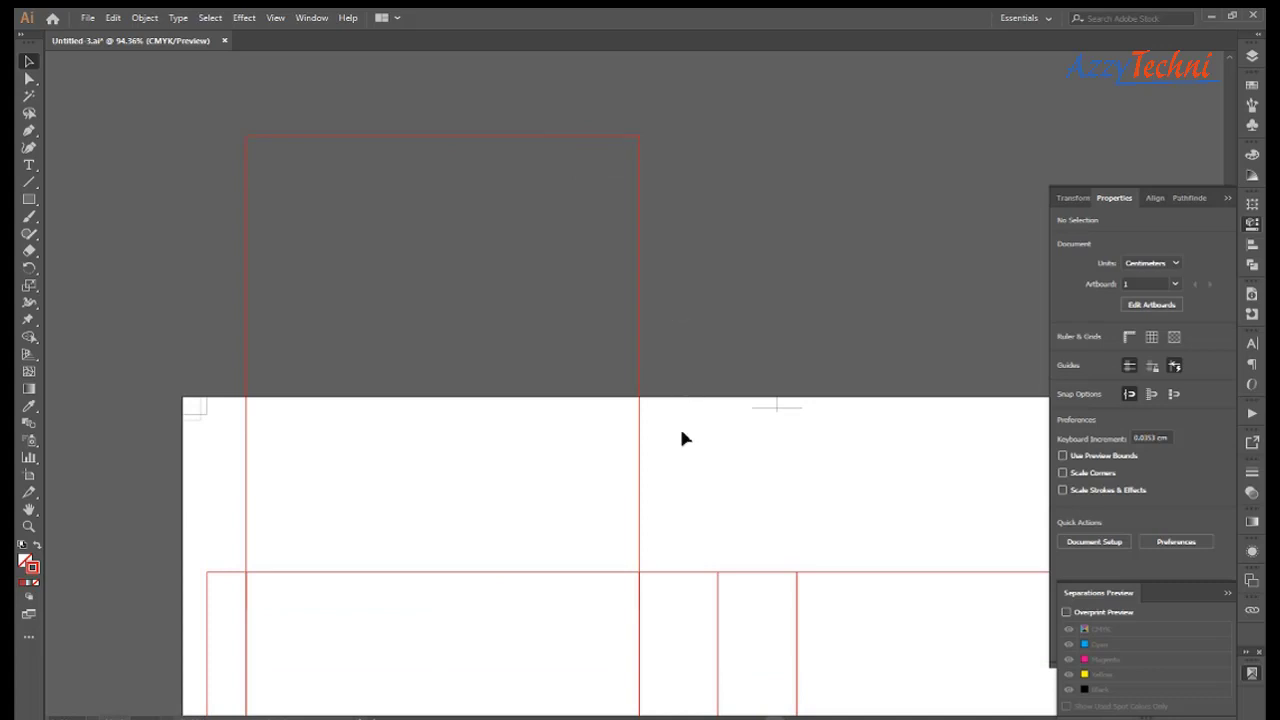
drag(640, 486, 645, 429)
key(z)
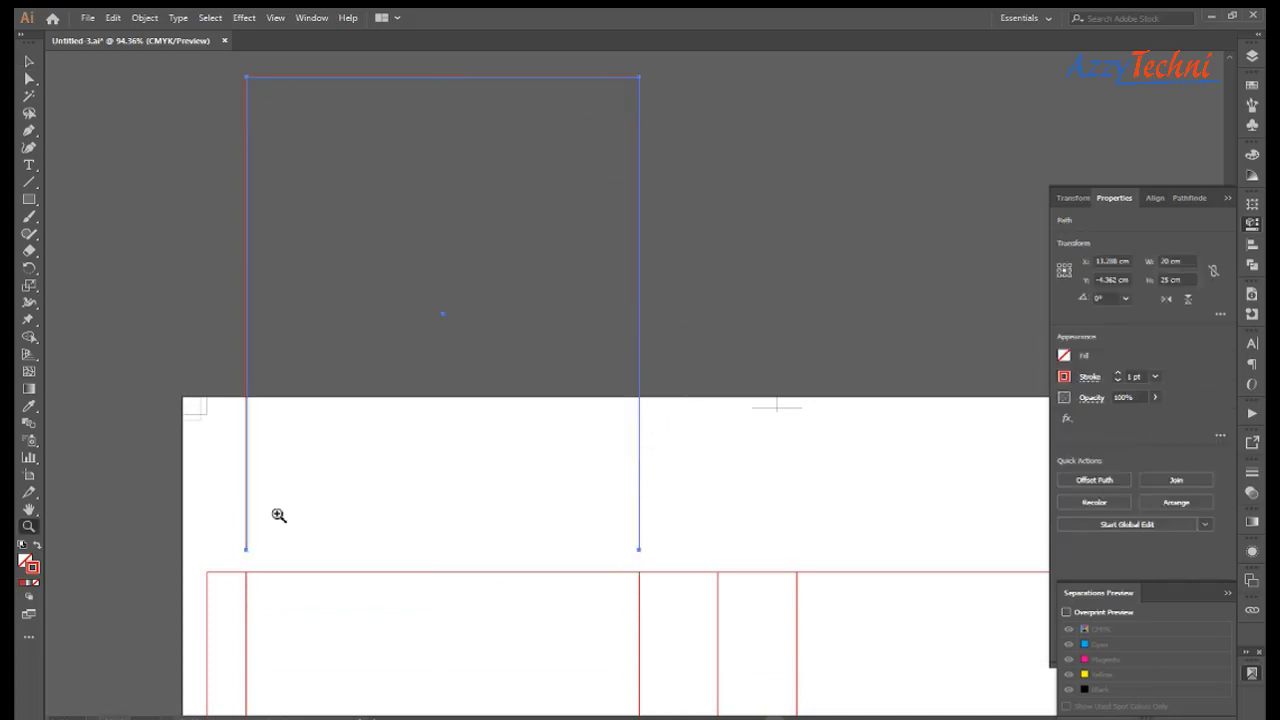
drag(195, 447, 574, 631)
key(v)
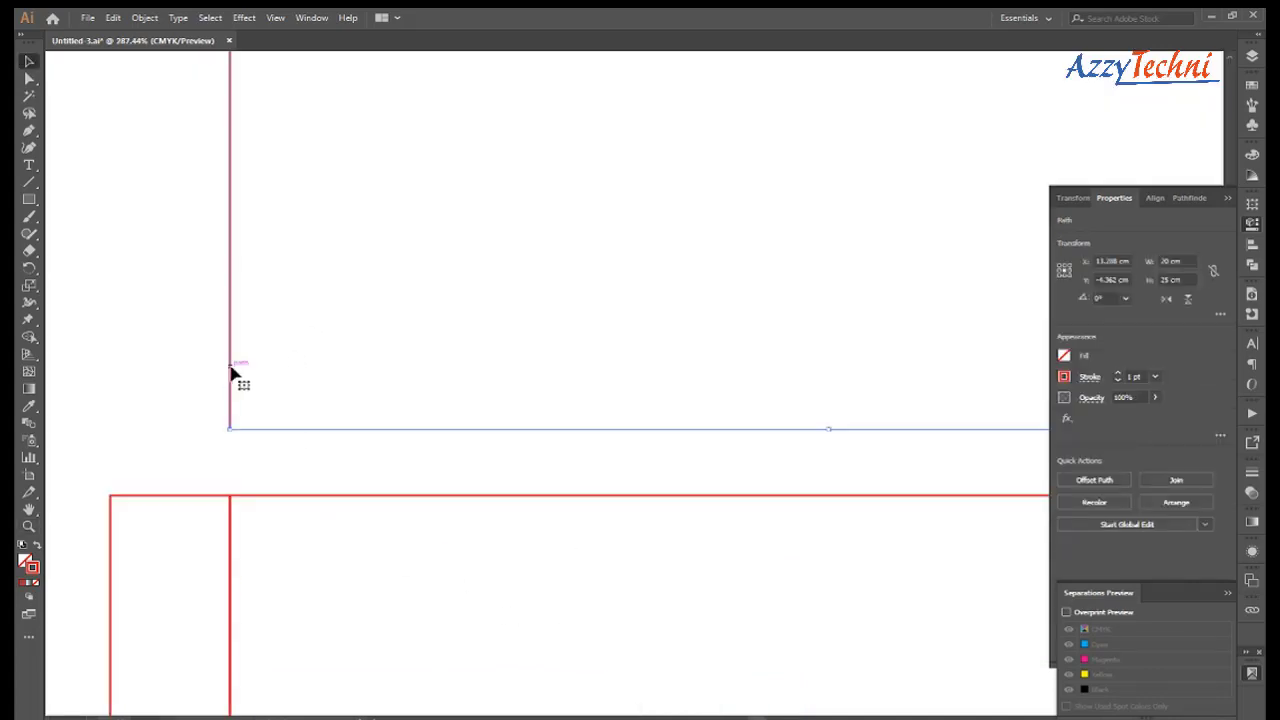
drag(232, 374, 229, 438)
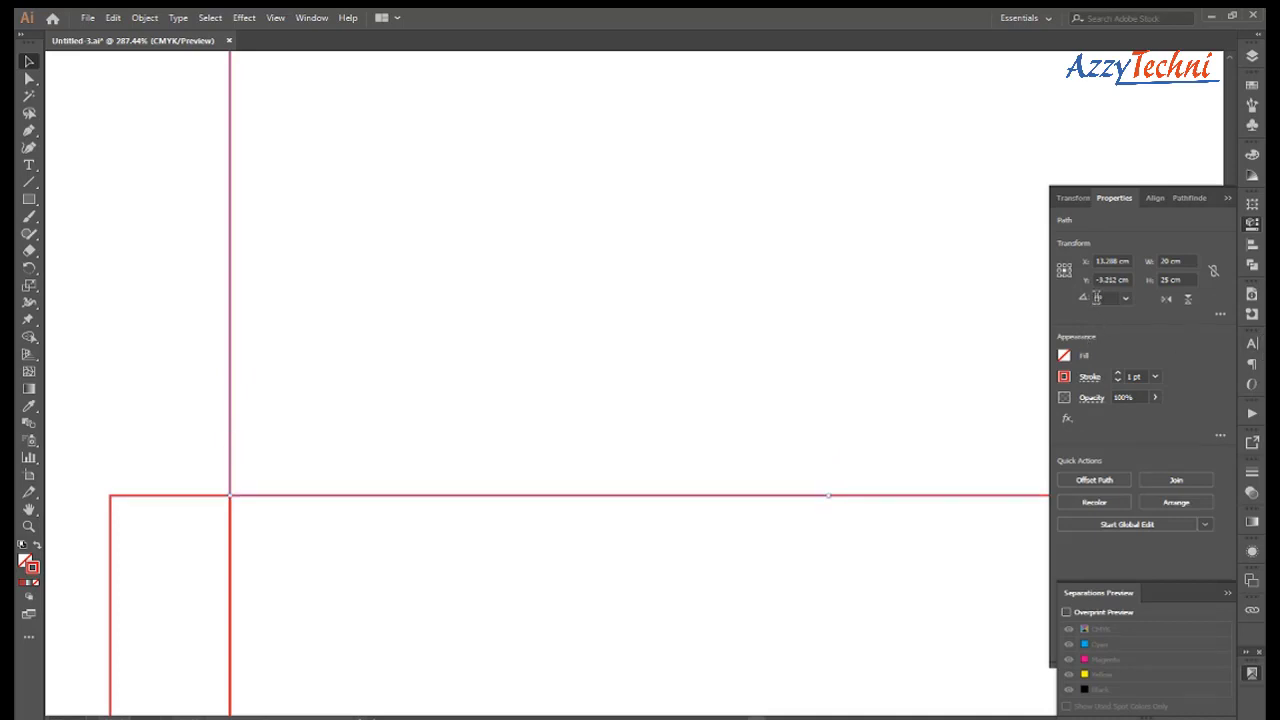
Set the flap's height to 7 cm measured from its bottom reference point.
click(1064, 276)
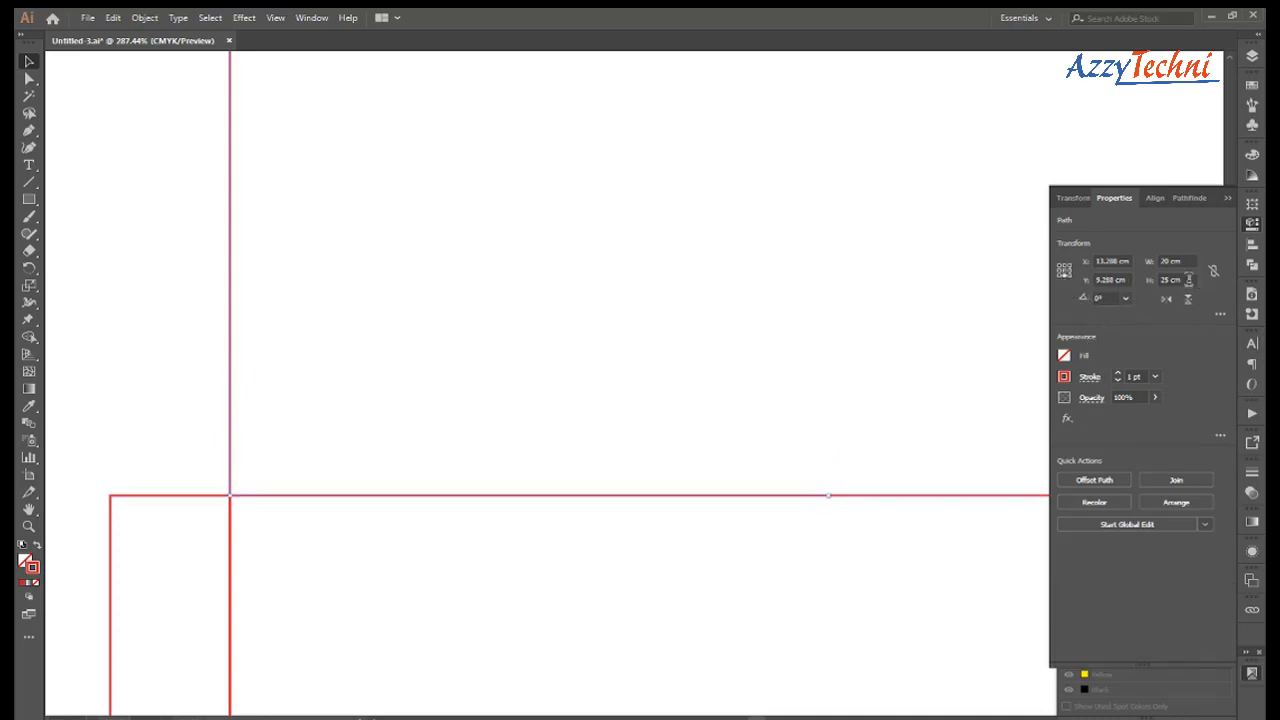
text(7)
key(Return)
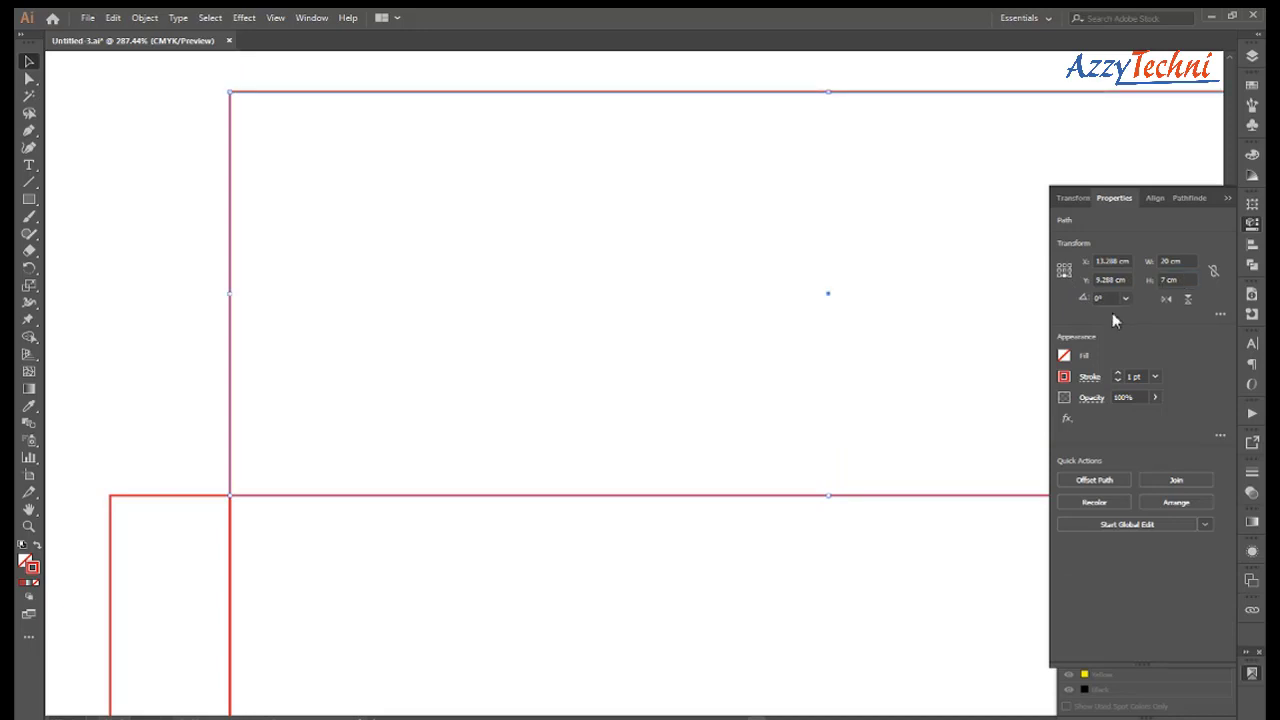
key(ctrl+minus)
key(ctrl+minus)
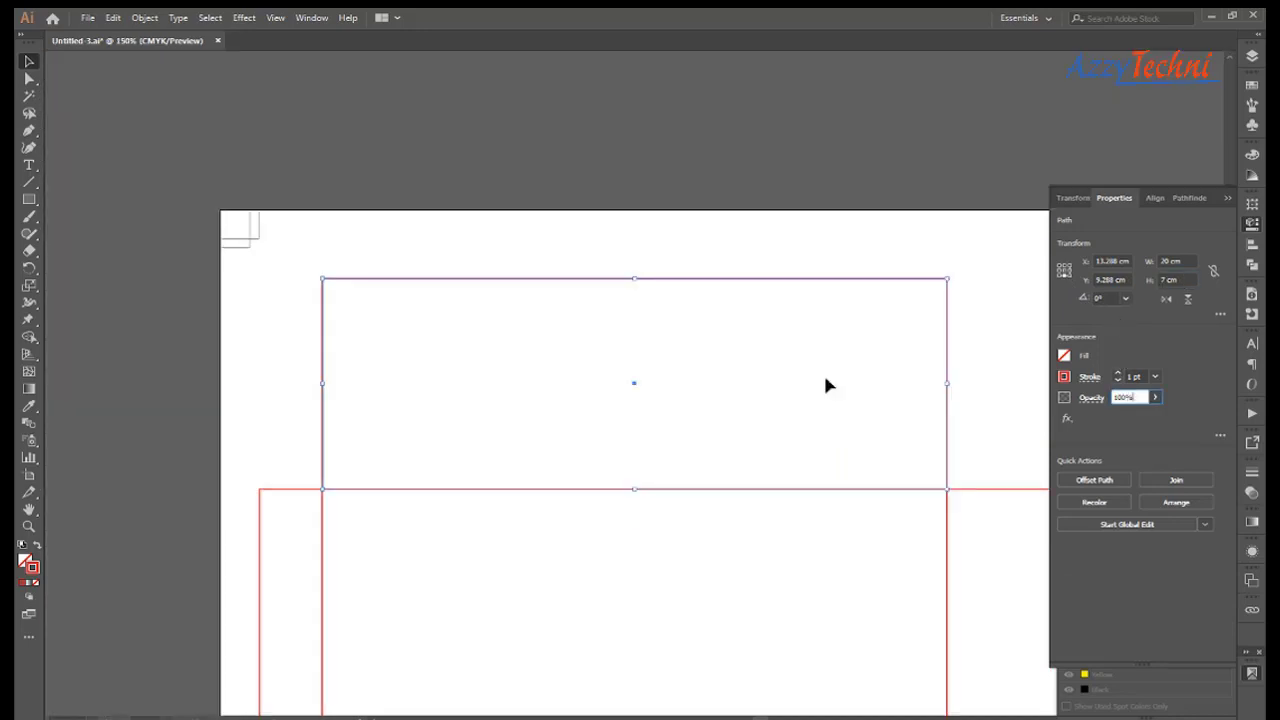
Check the new top flap's placement by selecting and deselecting it.
click(826, 385)
drag(297, 374, 449, 514)
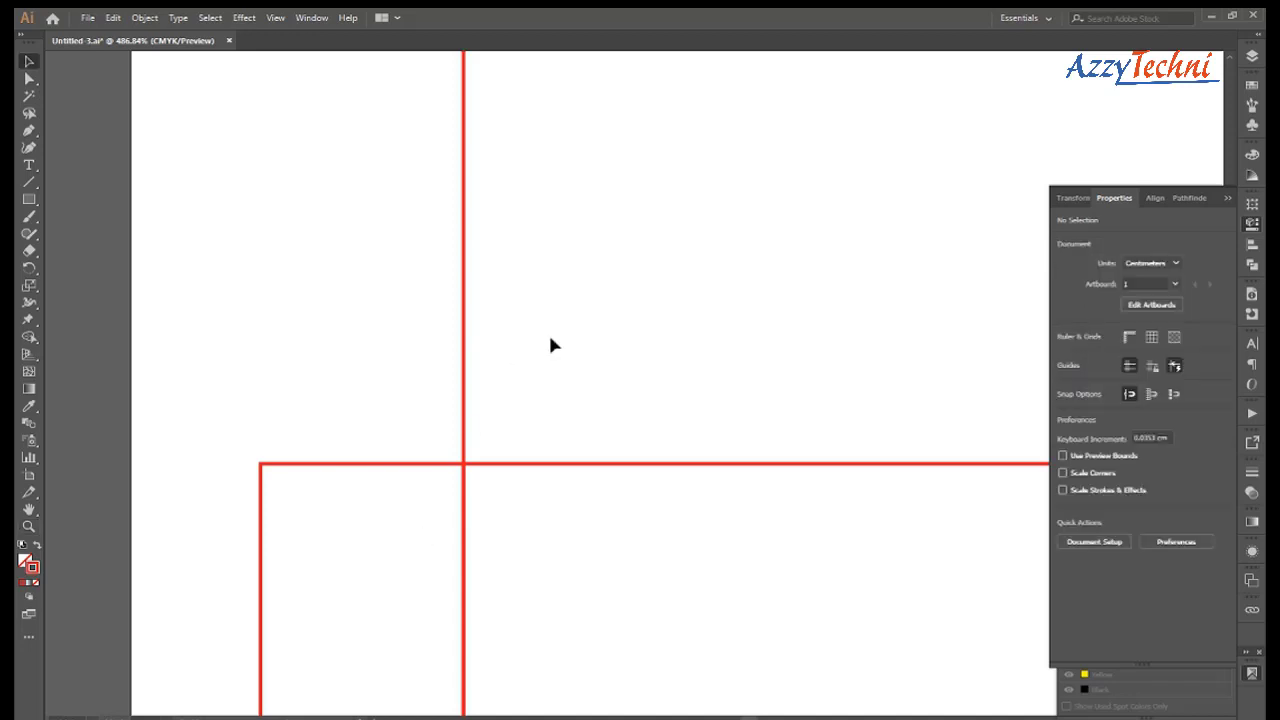
drag(490, 386, 517, 400)
key(ctrl+1)
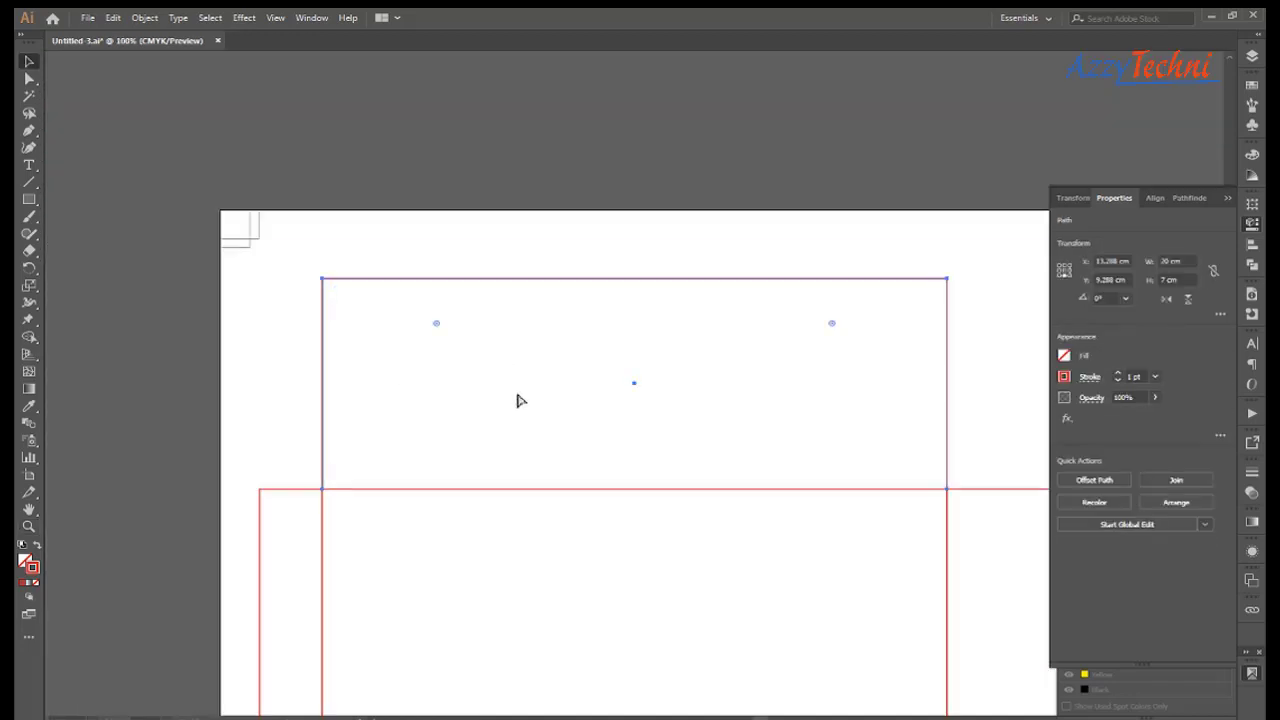
click(517, 400)
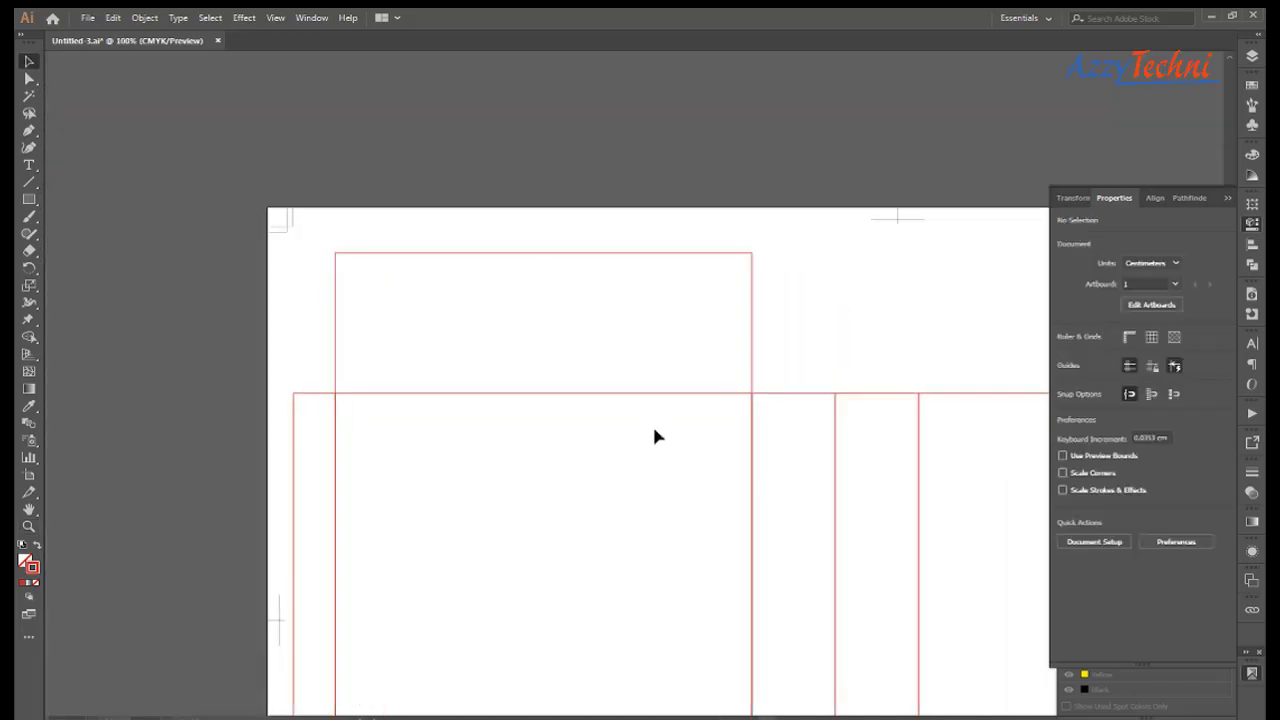
drag(707, 232, 823, 294)
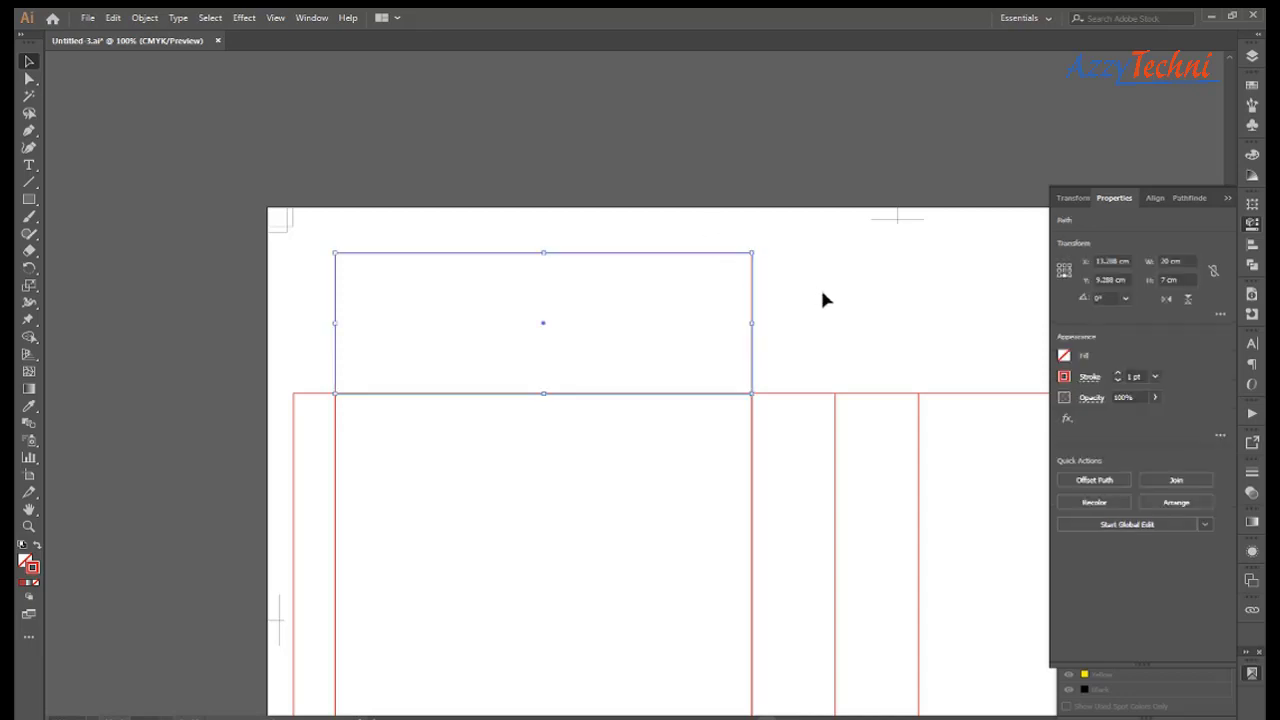
click(823, 294)
mouse_move(697, 258)
mouse_down()
mouse_move(810, 296)
mouse_move(686, 314)
mouse_up()
click(812, 302)
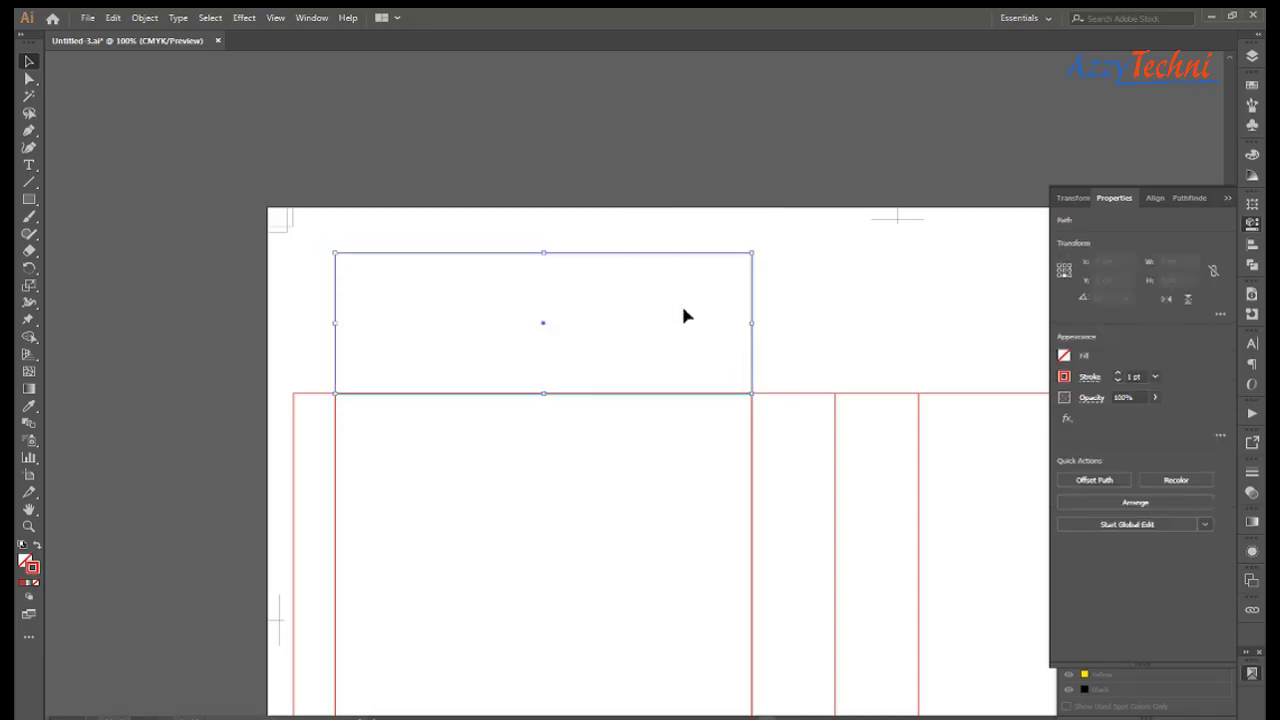
click(808, 303)
key(a)
click(590, 251)
Select the flap's two top anchors and round them to a radius of about 5 cm.
click(820, 297)
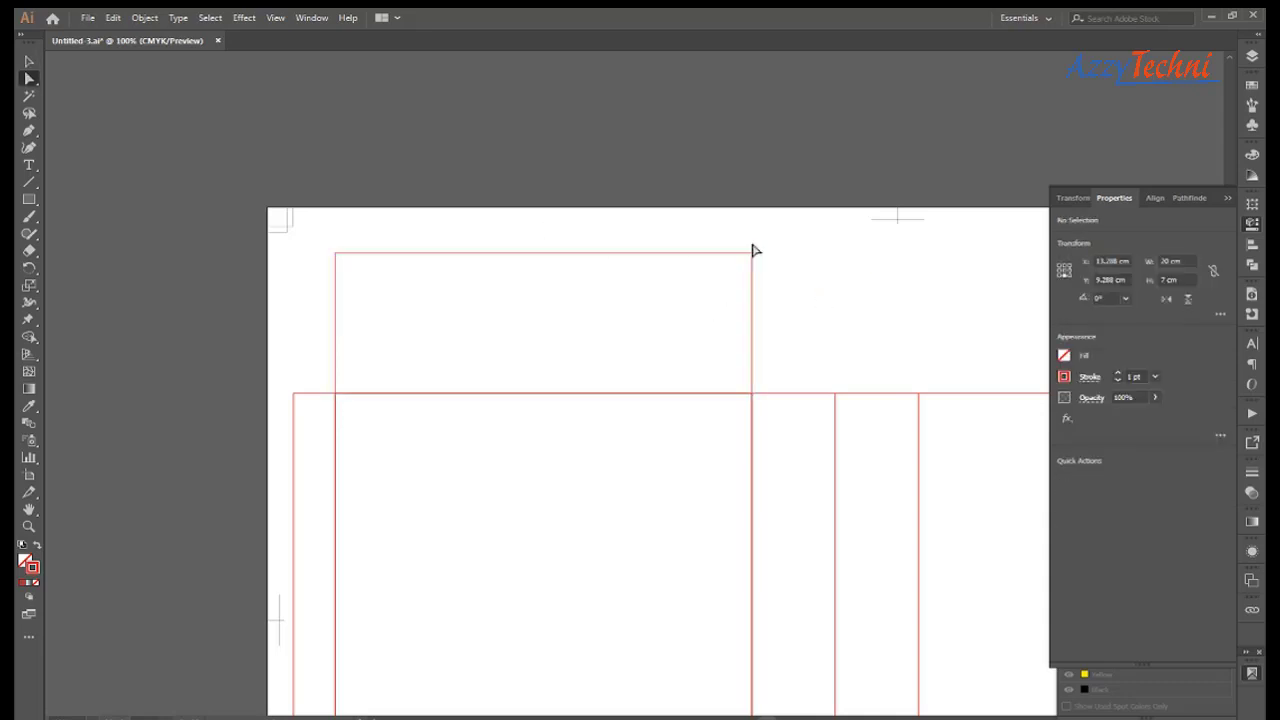
mouse_move(310, 238)
mouse_down()
mouse_move(860, 324)
mouse_move(847, 327)
mouse_up()
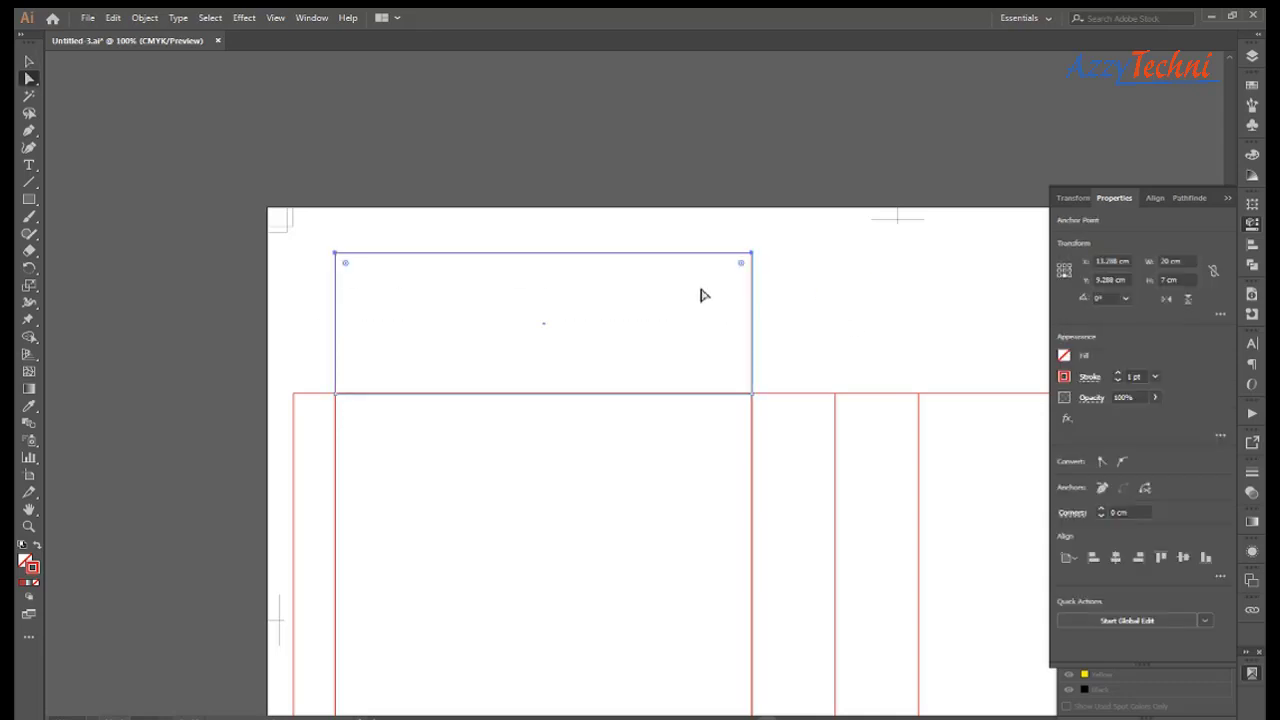
mouse_move(742, 268)
mouse_down()
mouse_move(726, 313)
mouse_move(668, 377)
mouse_up()
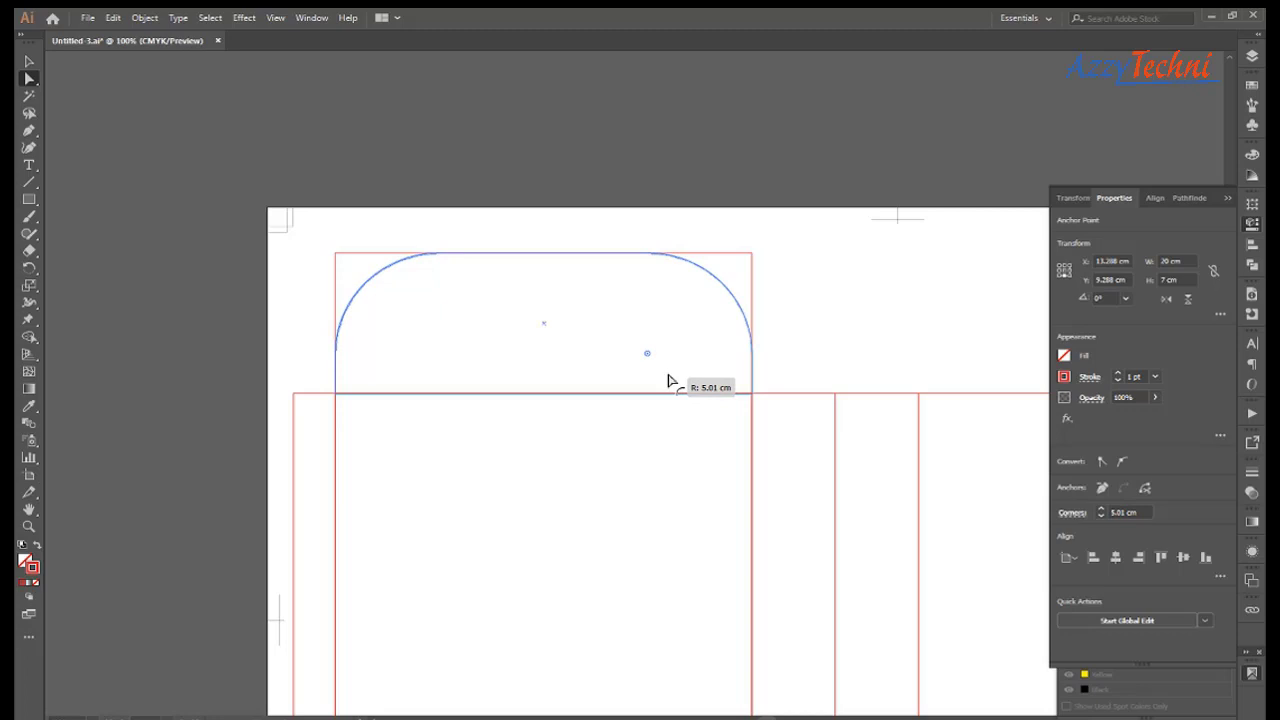
drag(668, 381, 668, 380)
drag(668, 381, 668, 381)
Separate the rounded flap's straight top segment into its own path by cutting and pasting it in front.
key(v)
click(837, 300)
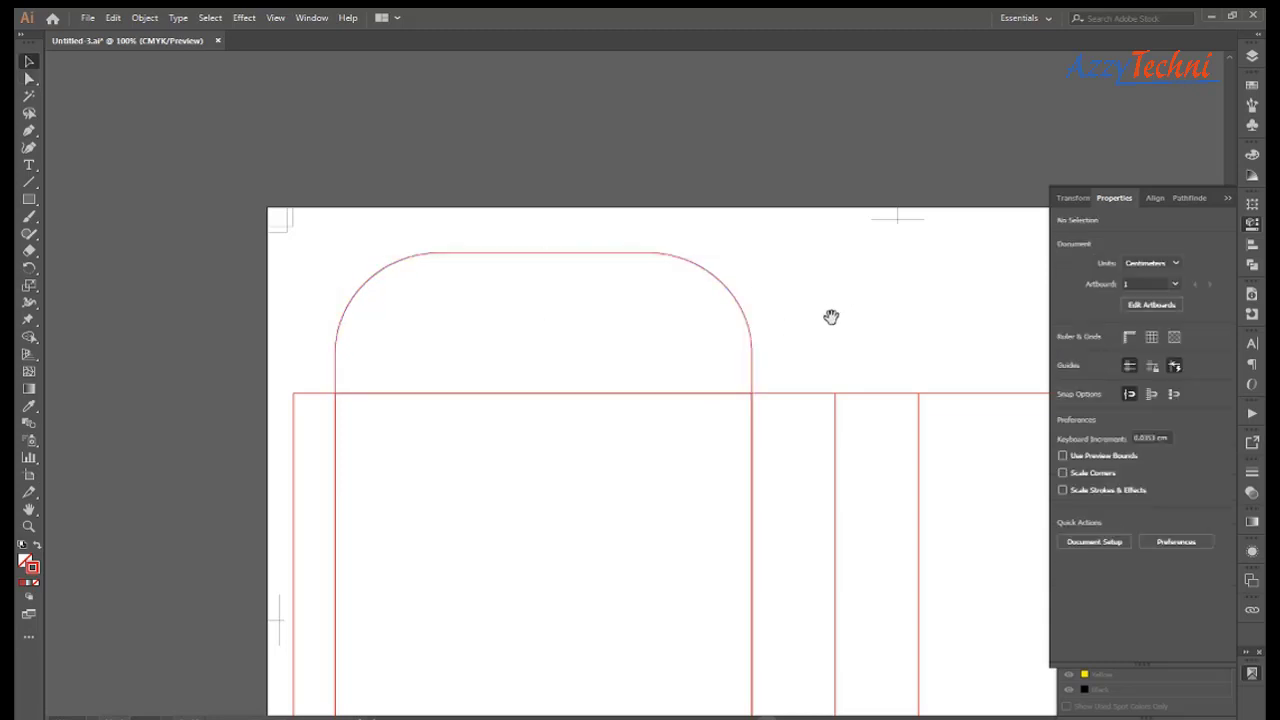
drag(831, 317, 686, 480)
key(z)
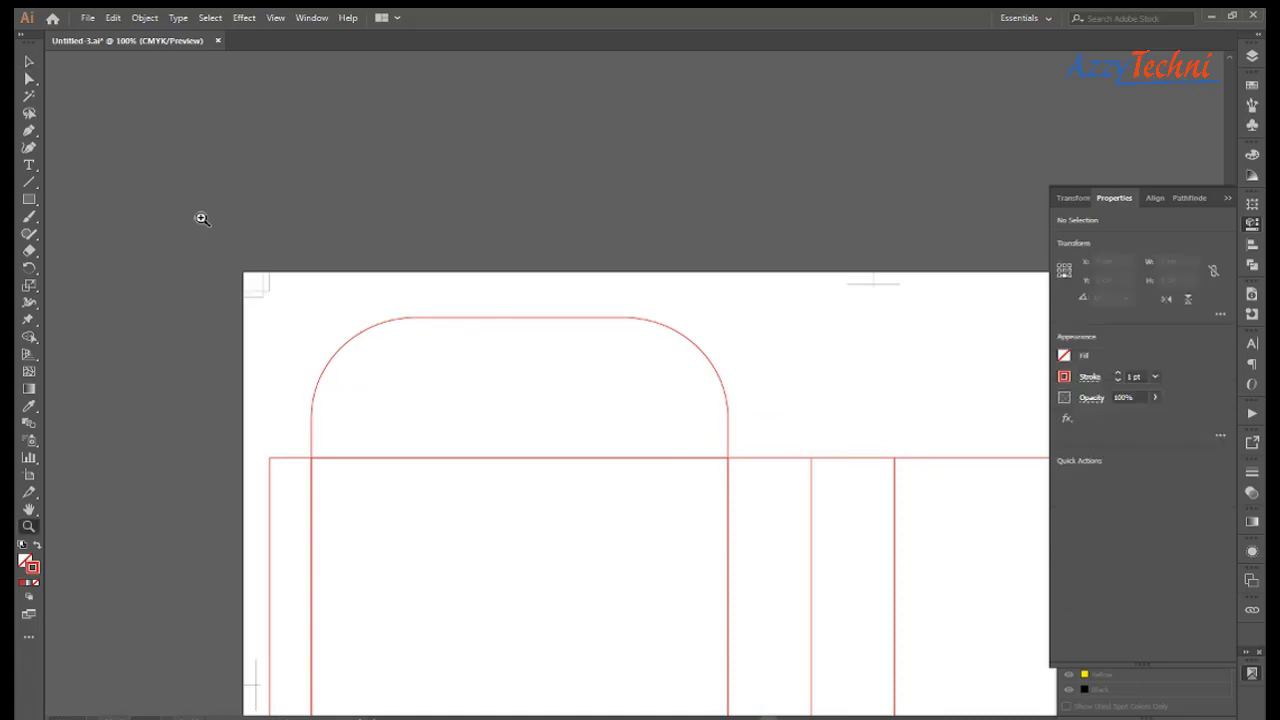
mouse_move(496, 455)
mouse_down()
mouse_move(780, 494)
mouse_move(807, 612)
mouse_up()
key(v)
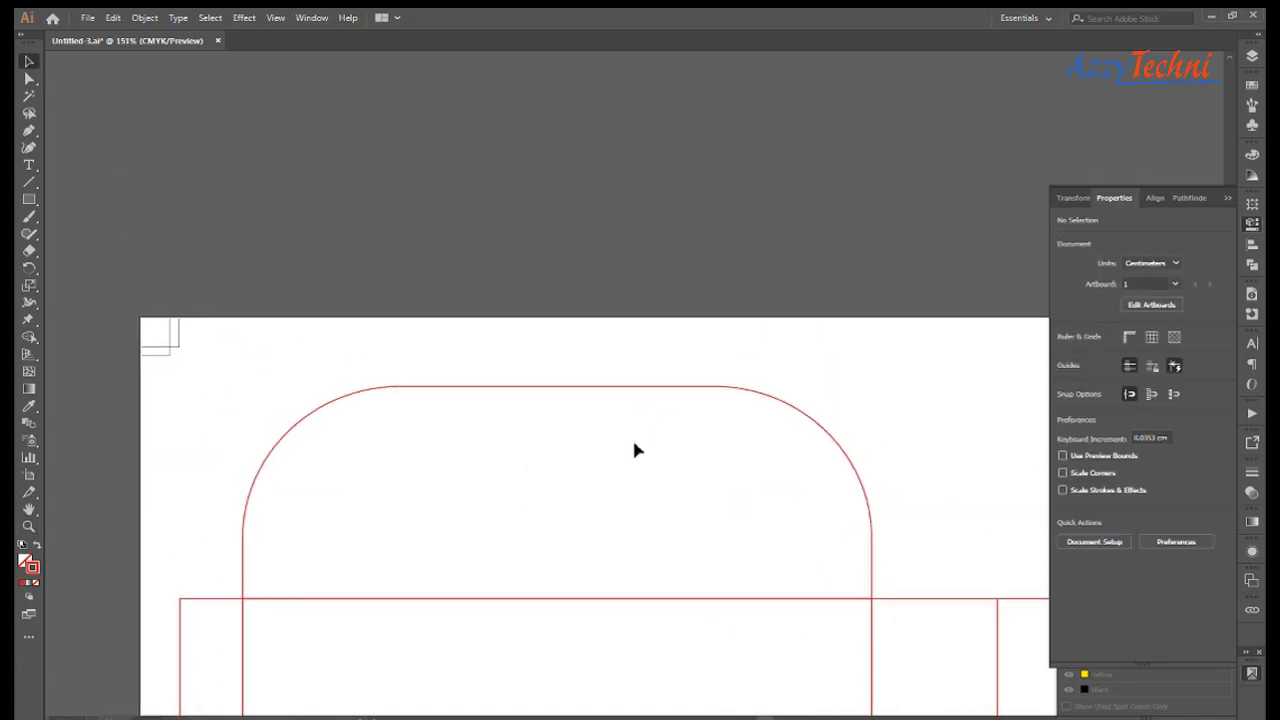
click(598, 388)
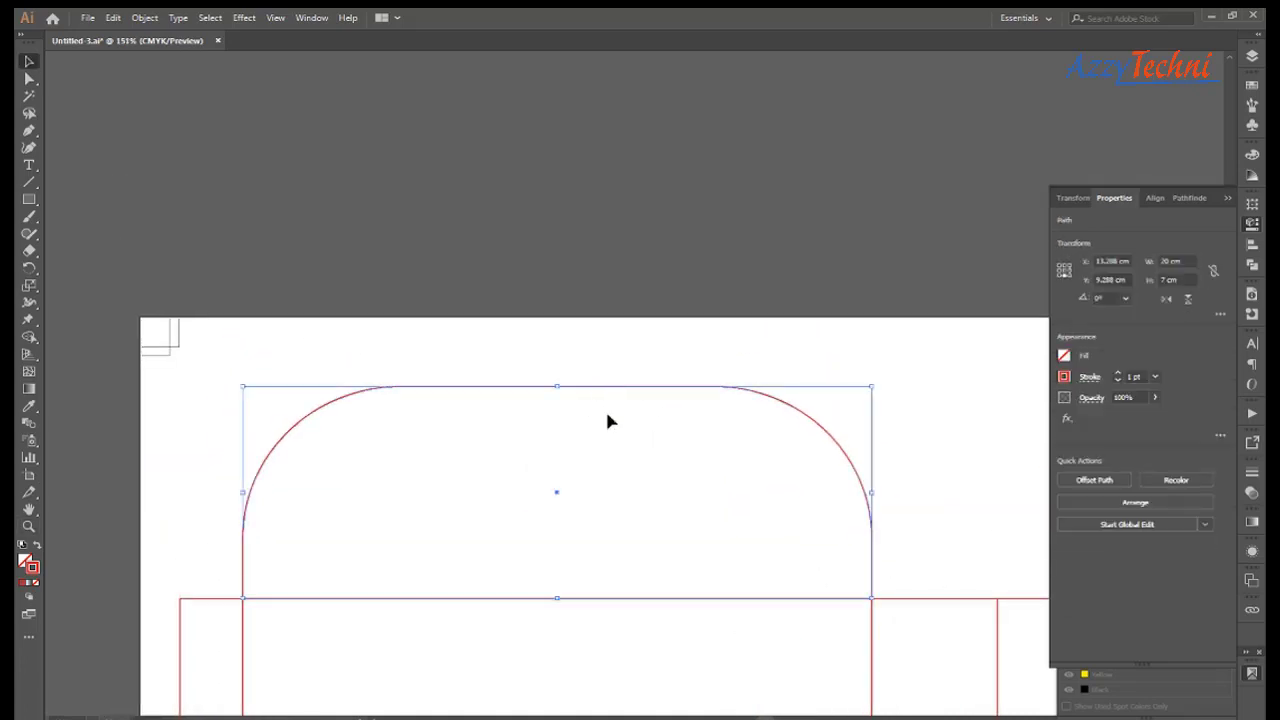
key(a)
drag(550, 350, 657, 448)
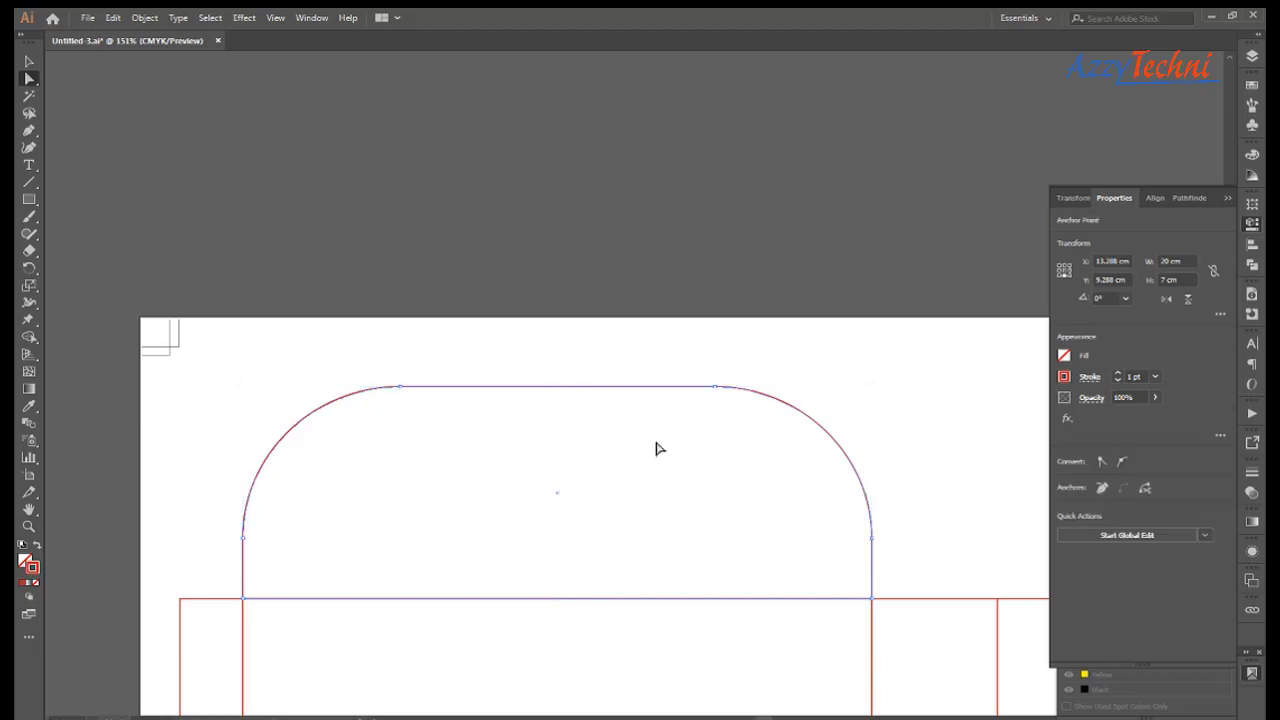
key(ctrl+x)
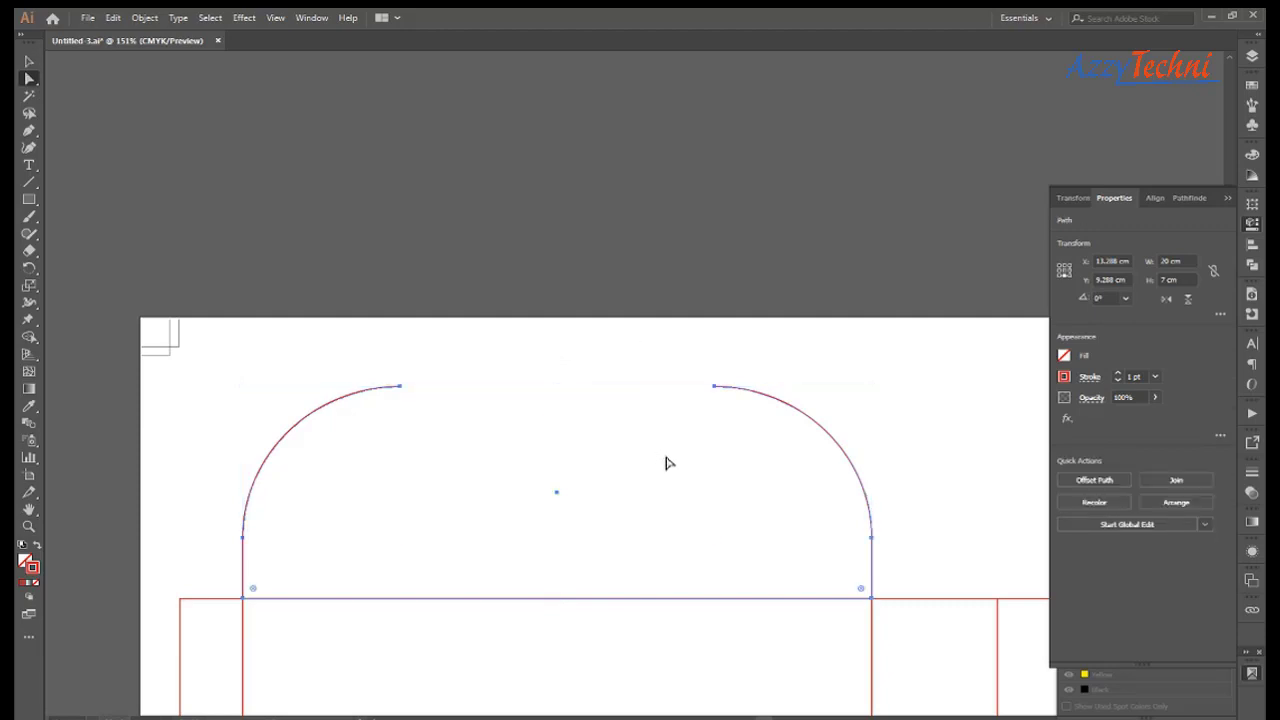
click(664, 456)
key(v)
key(ctrl+f)
Copy the flap's top segment 3 cm upward.
key(z)
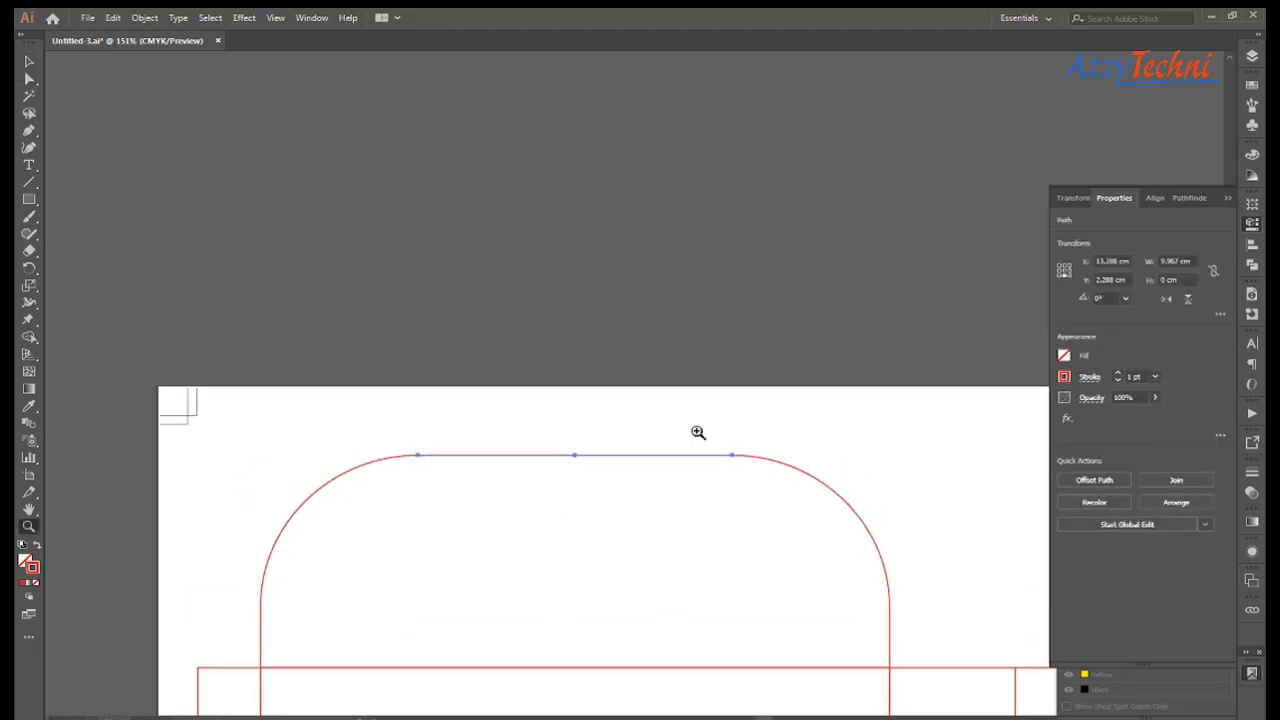
mouse_move(697, 434)
mouse_down()
mouse_move(1008, 563)
mouse_move(870, 582)
mouse_up()
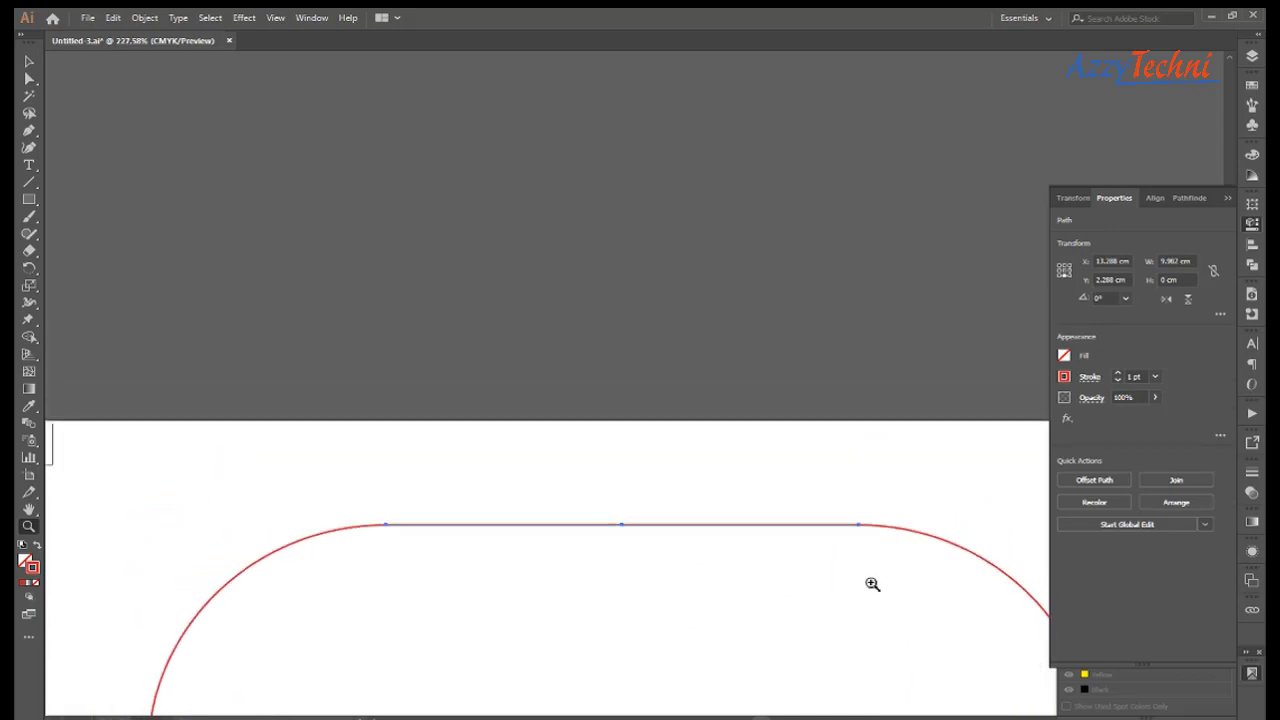
key(v)
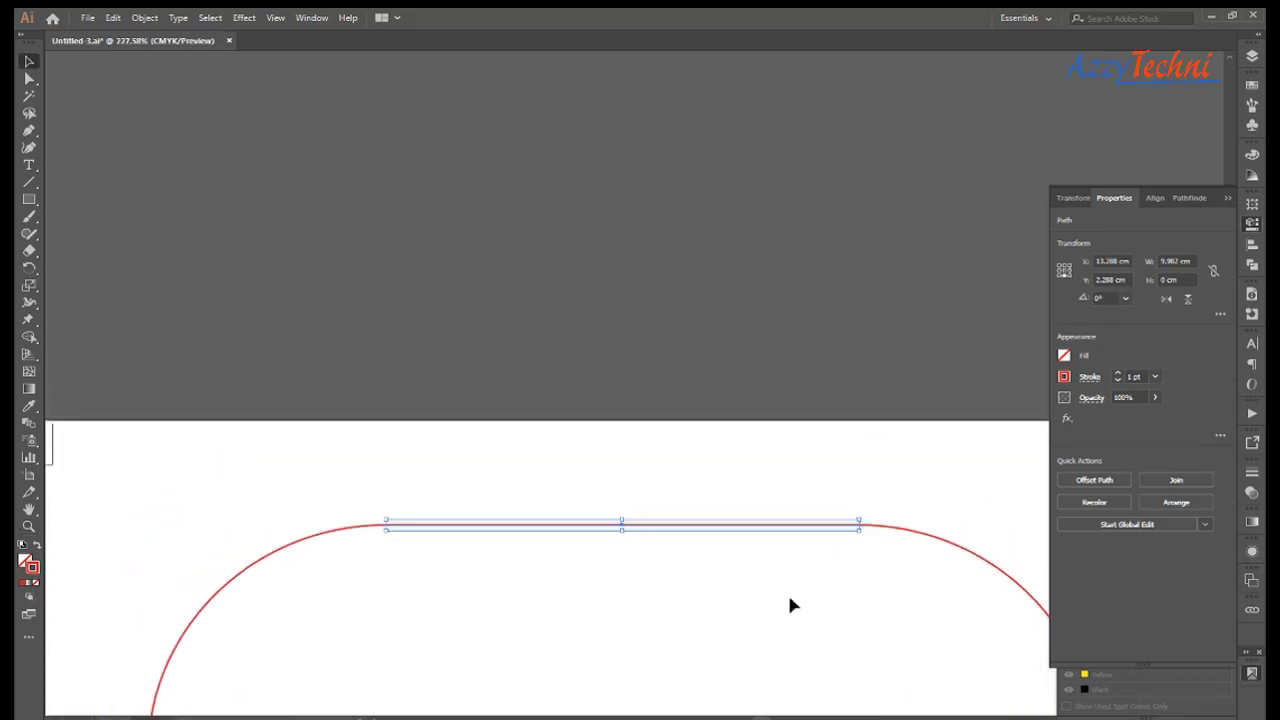
key(Return)
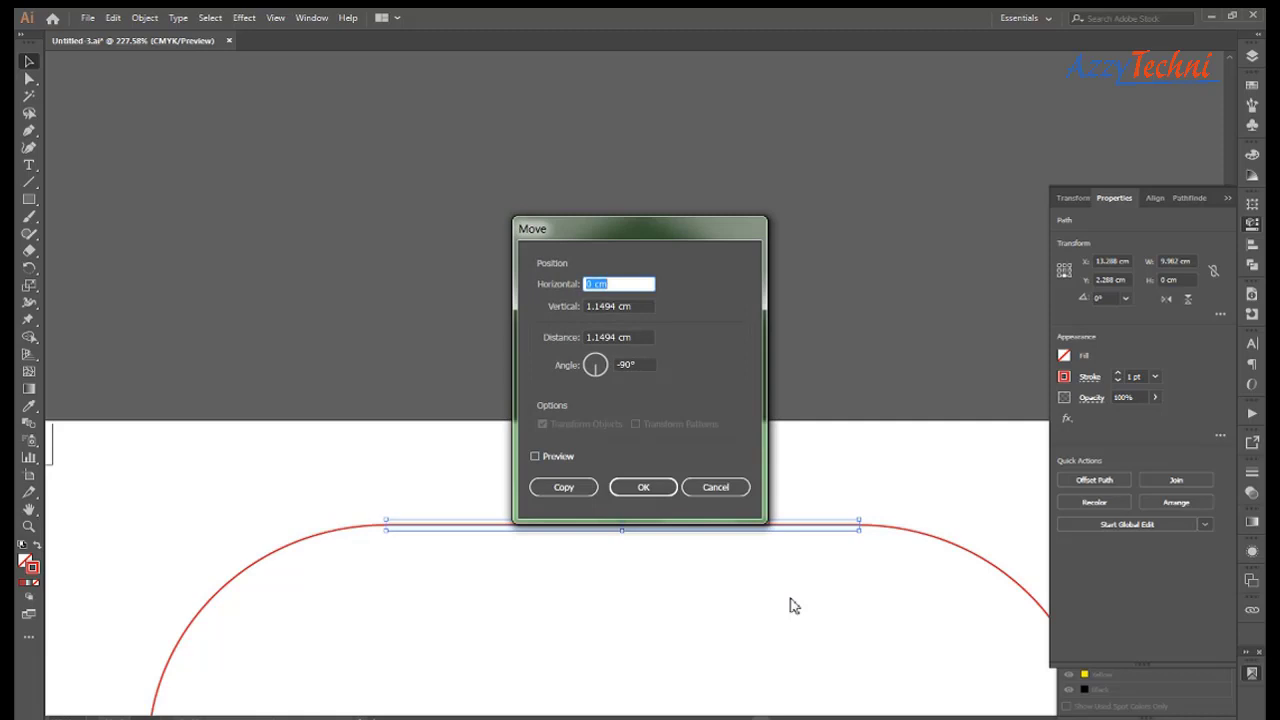
key(Tab)
text(3)
key(Return)
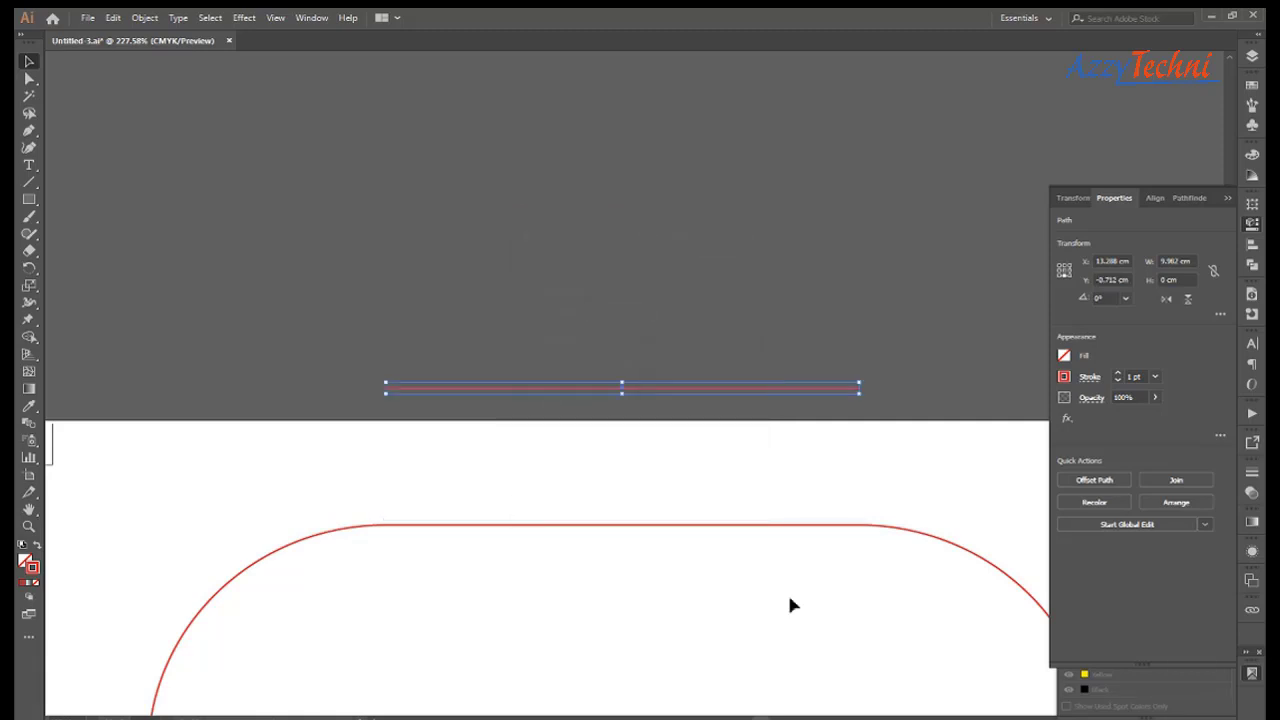
Join the two segments' open ends into a closed 3 cm tall tab rectangle.
mouse_move(787, 592)
mouse_down()
mouse_move(723, 509)
mouse_move(687, 514)
mouse_up()
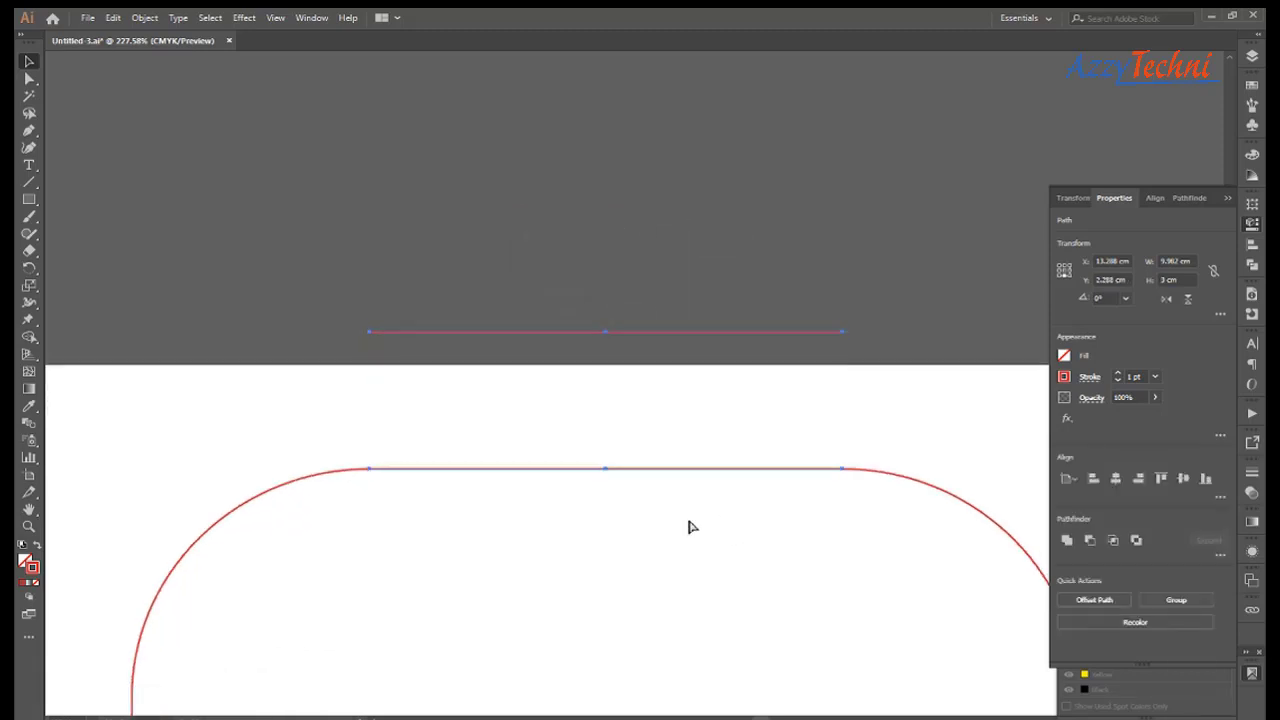
key(ctrl+j)
drag(705, 577, 653, 376)
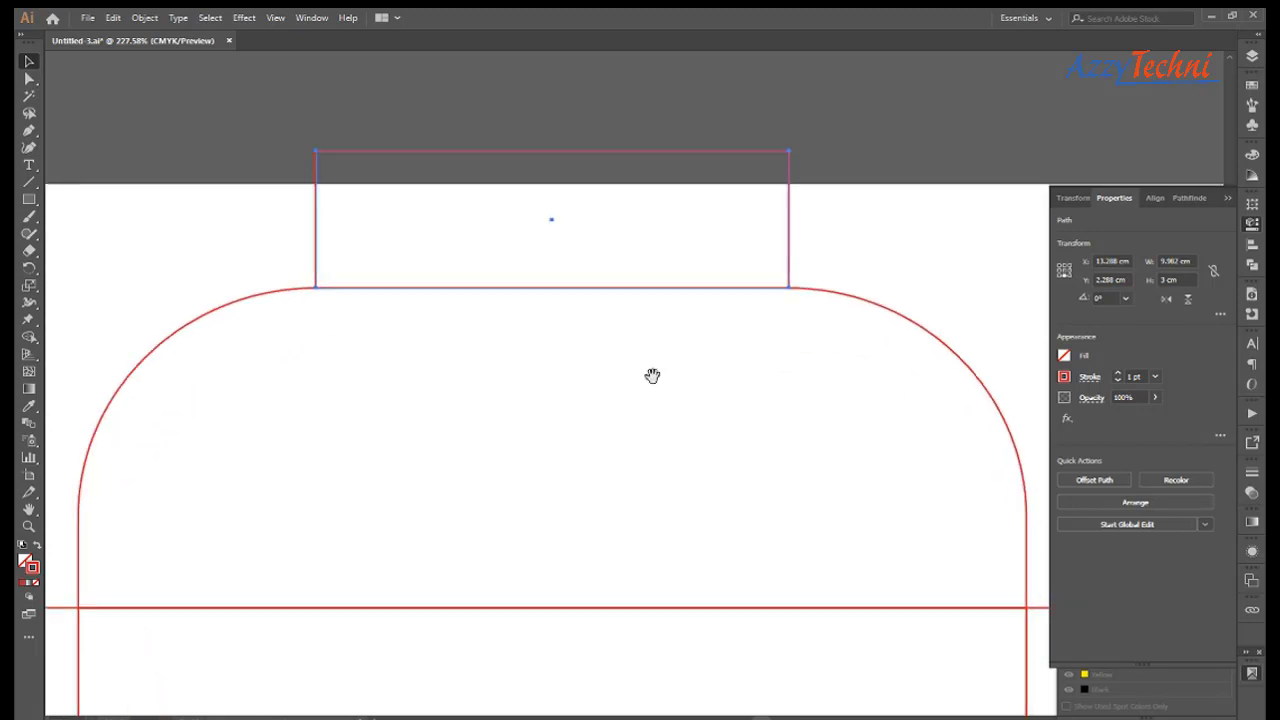
click(680, 475)
key(ctrl+minus)
key(ctrl+minus)
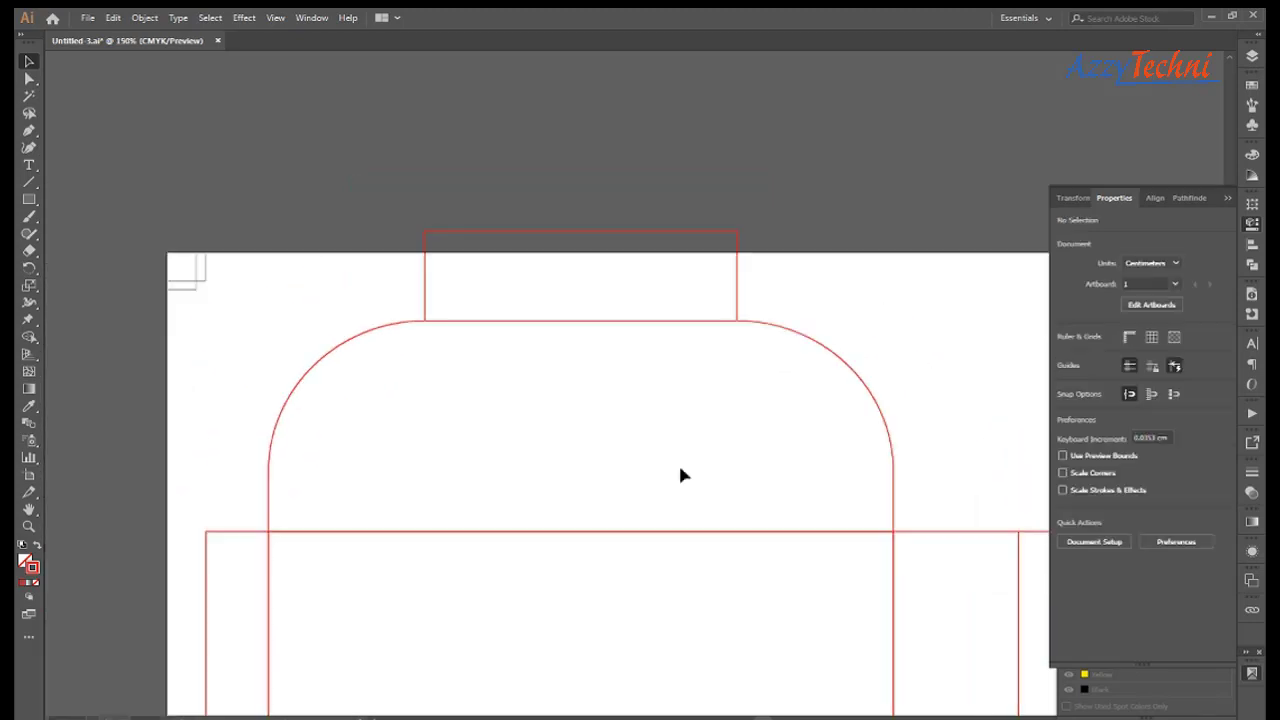
Delete the stray corner lines and extend the artboard's top edge above the tab.
drag(233, 310, 239, 314)
key(Delete)
key(shift+o)
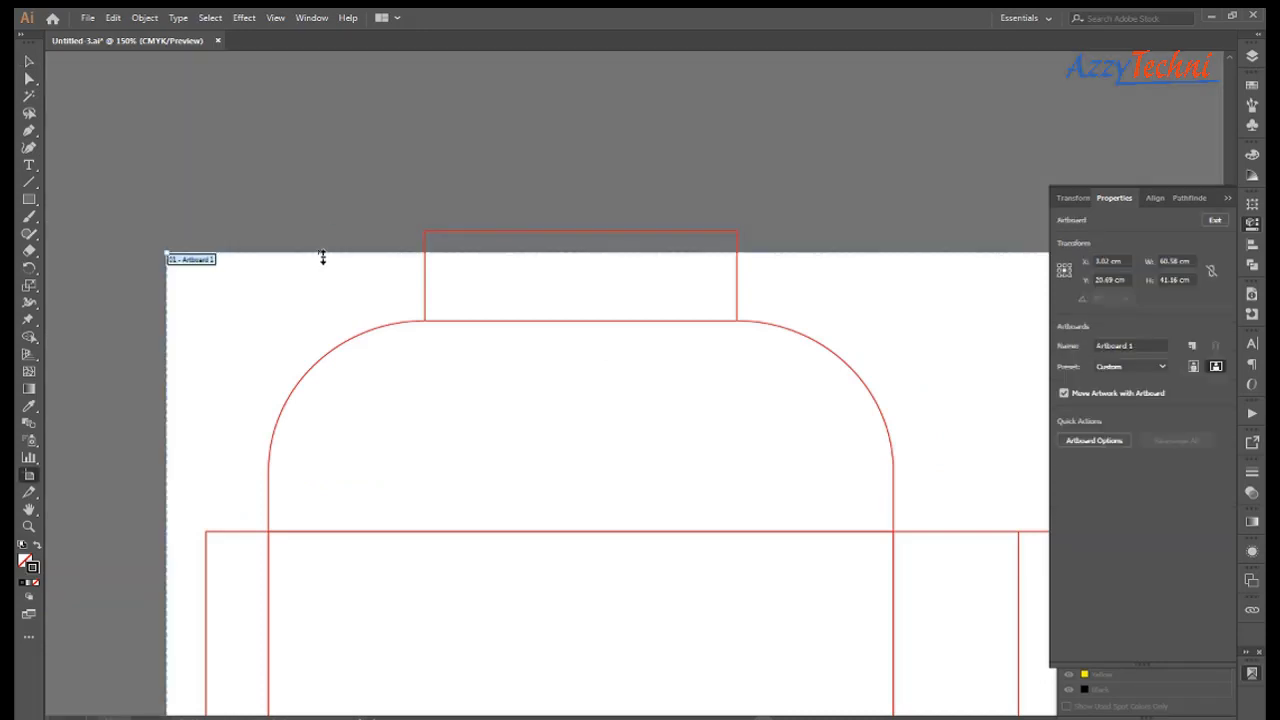
drag(322, 257, 314, 198)
key(Escape)
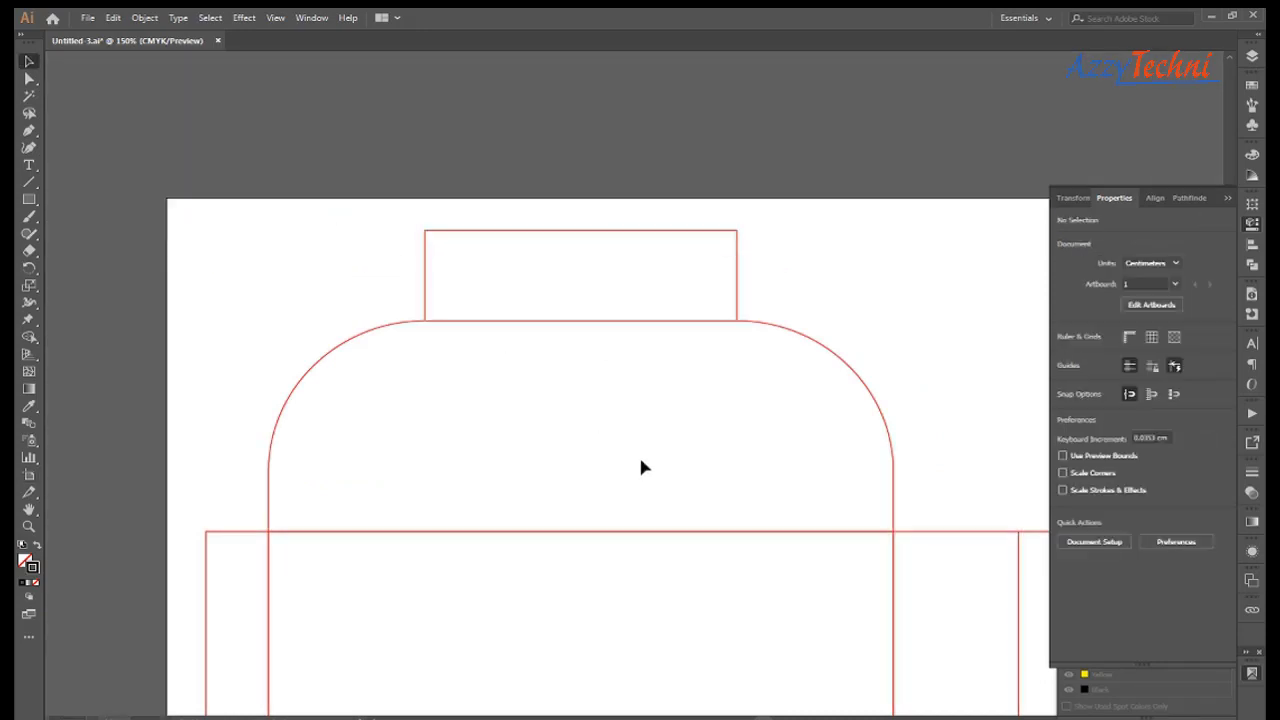
Zoom in and centre the view on the panel top and its tab.
drag(686, 504, 607, 356)
key(a)
click(617, 447)
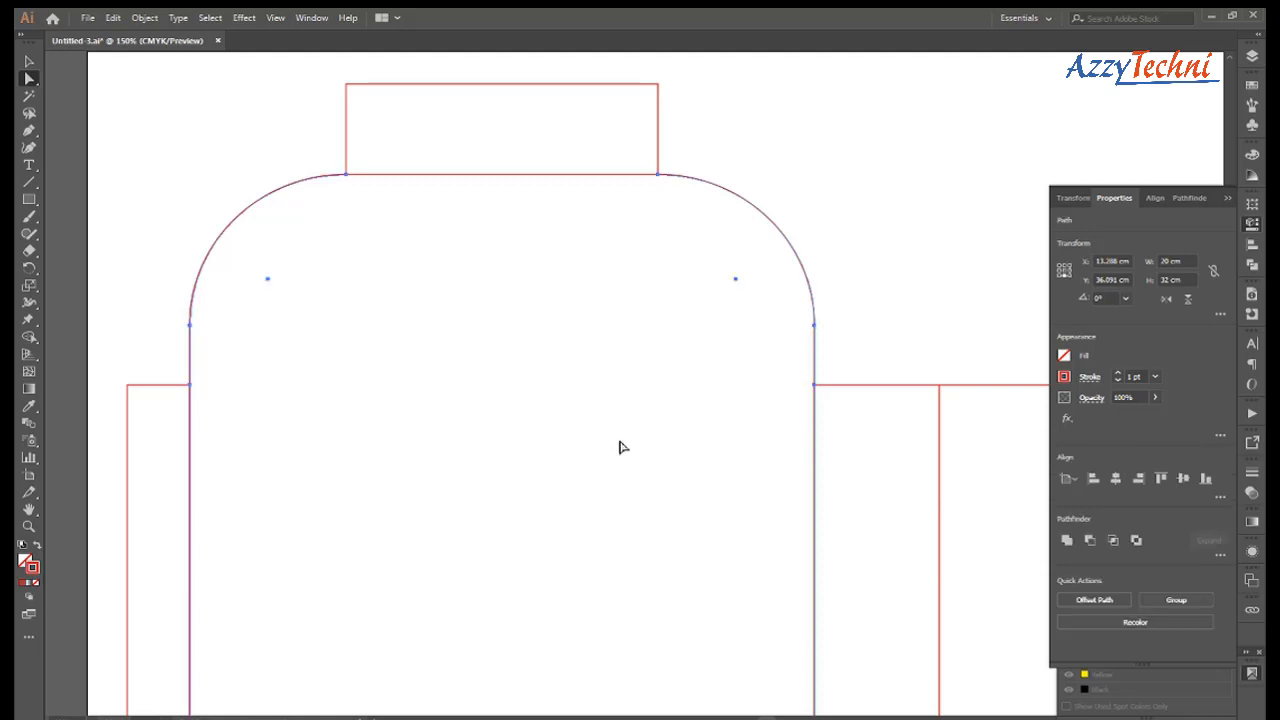
drag(620, 455, 573, 320)
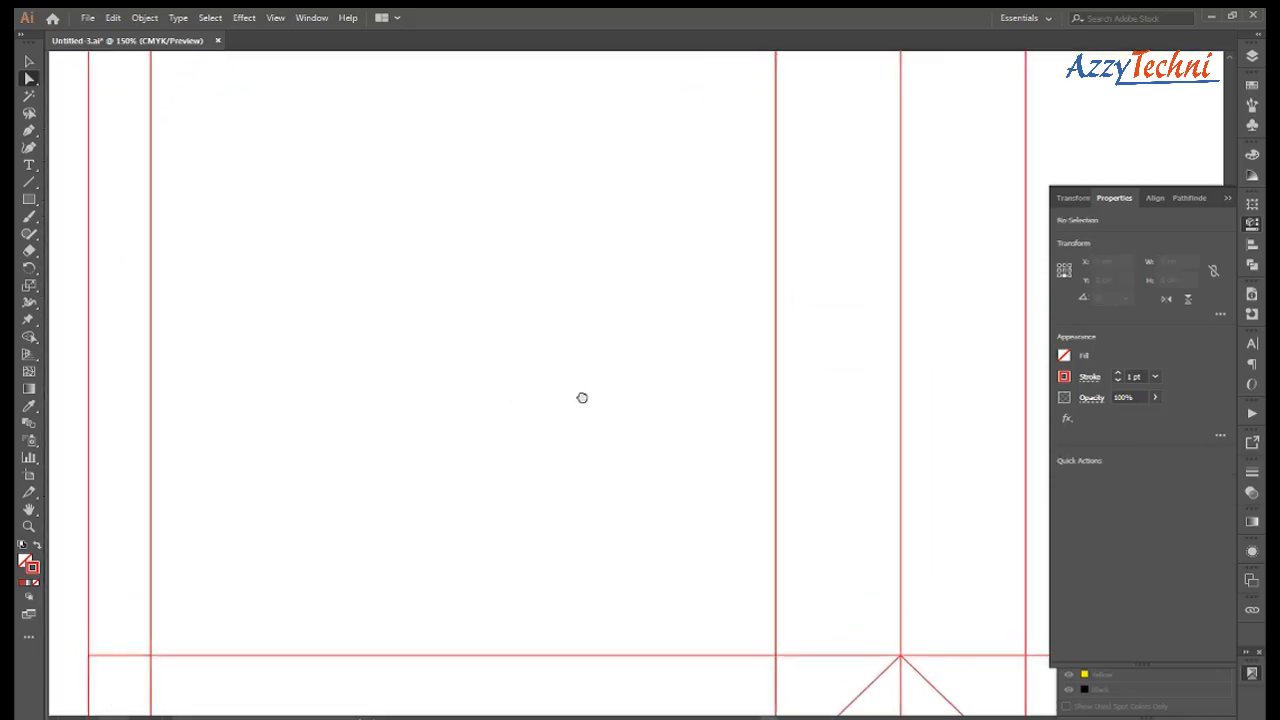
key(v)
key(ctrl+0)
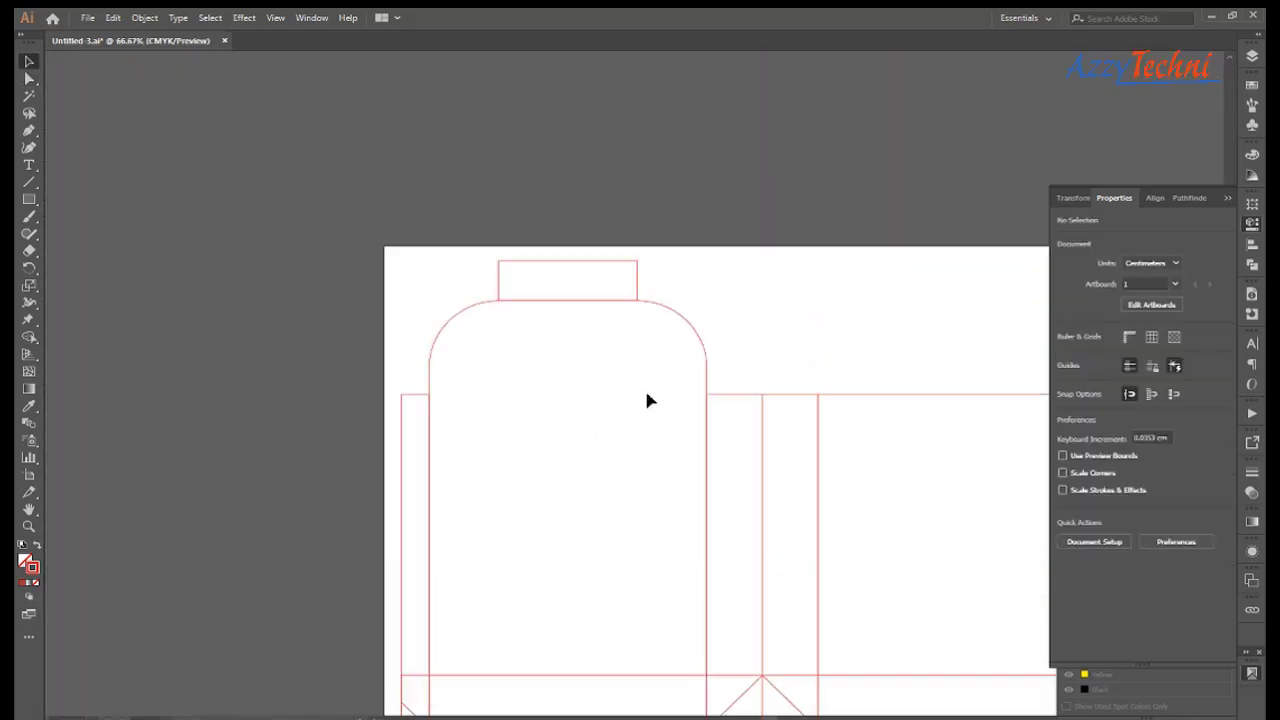
drag(349, 200, 800, 434)
key(z)
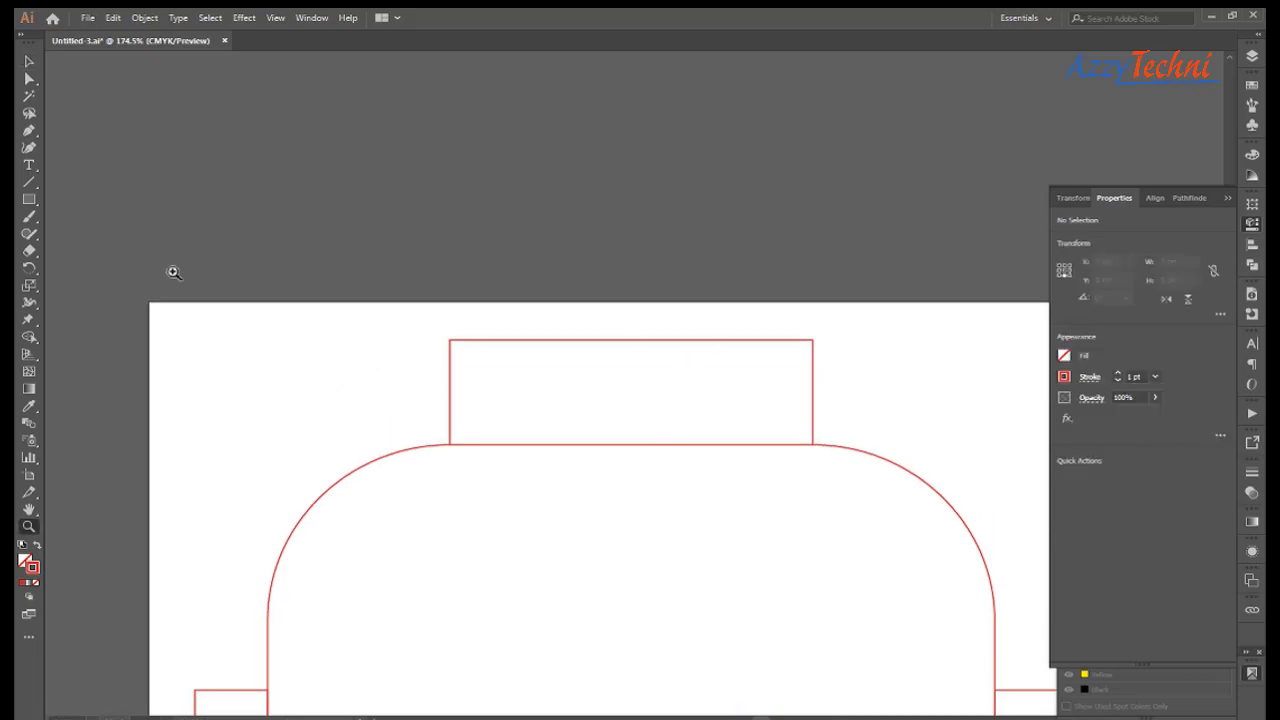
drag(406, 447, 520, 447)
drag(940, 529, 751, 560)
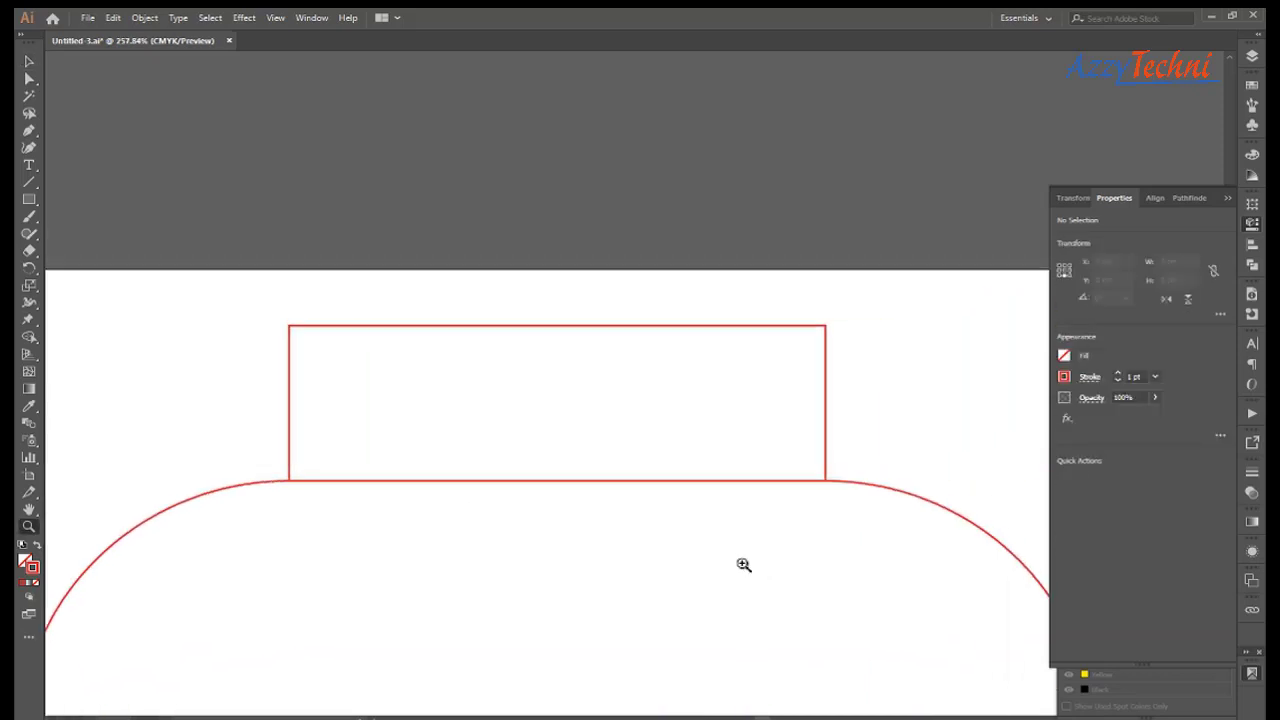
Draw a 0.4 × 0.4 cm circle with the Ellipse tool.
key(l)
click(706, 600)
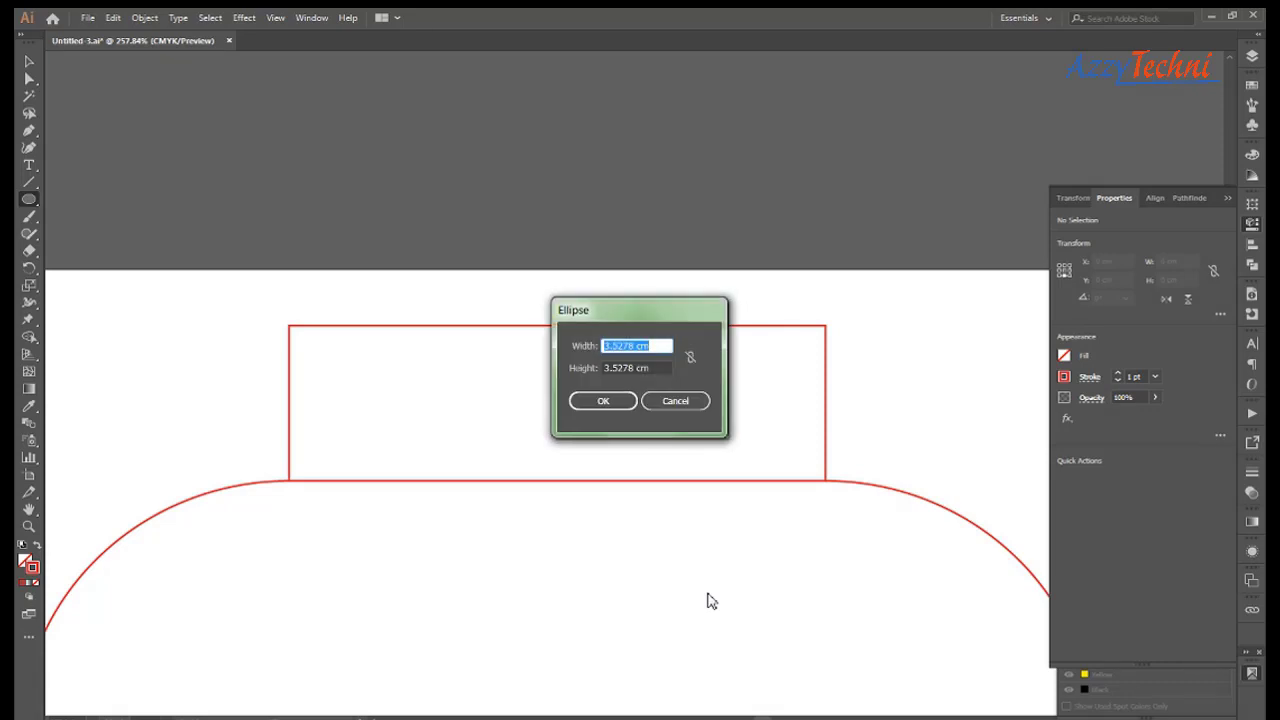
text(4)
key(Tab)
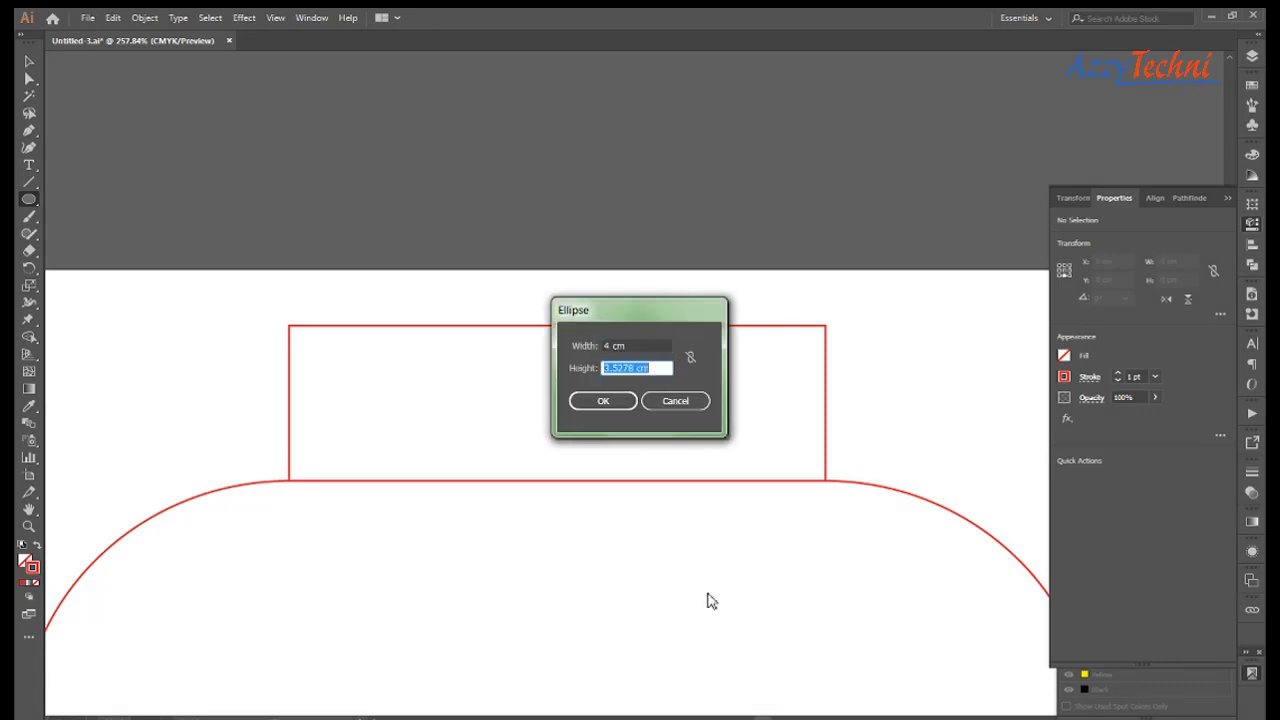
click(631, 345)
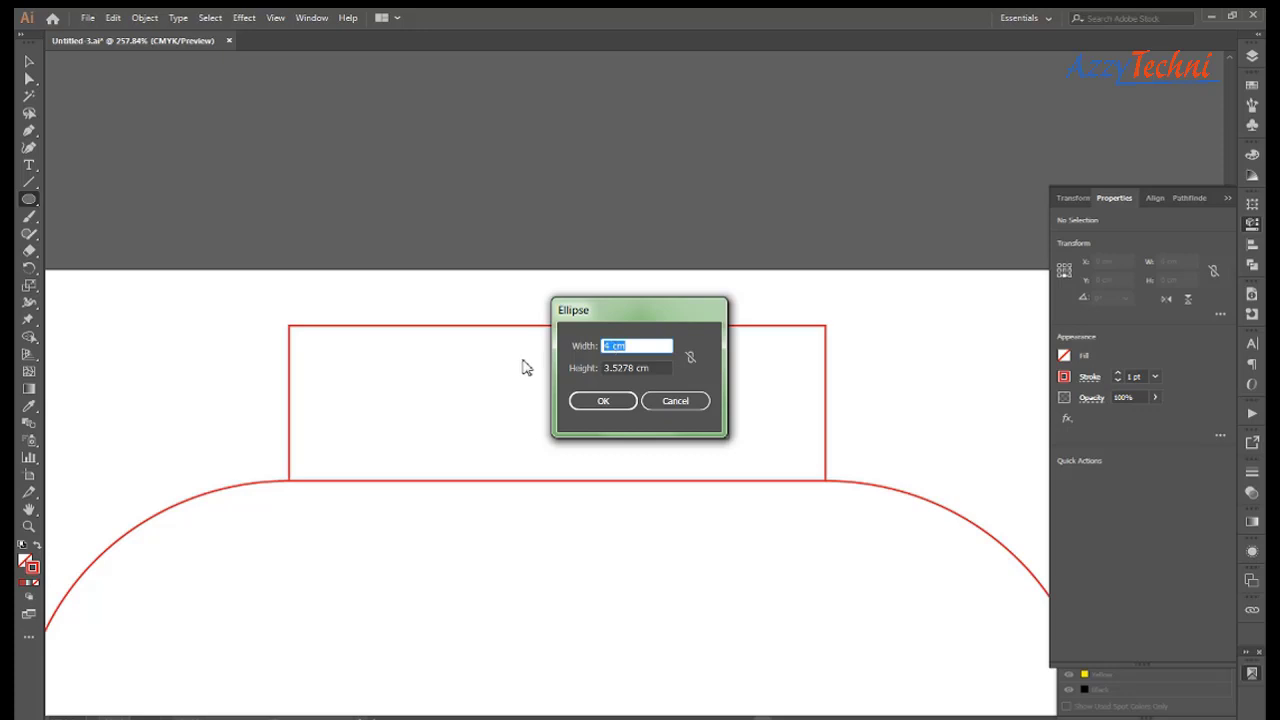
text(.4)
key(Tab)
text(.4)
key(Return)
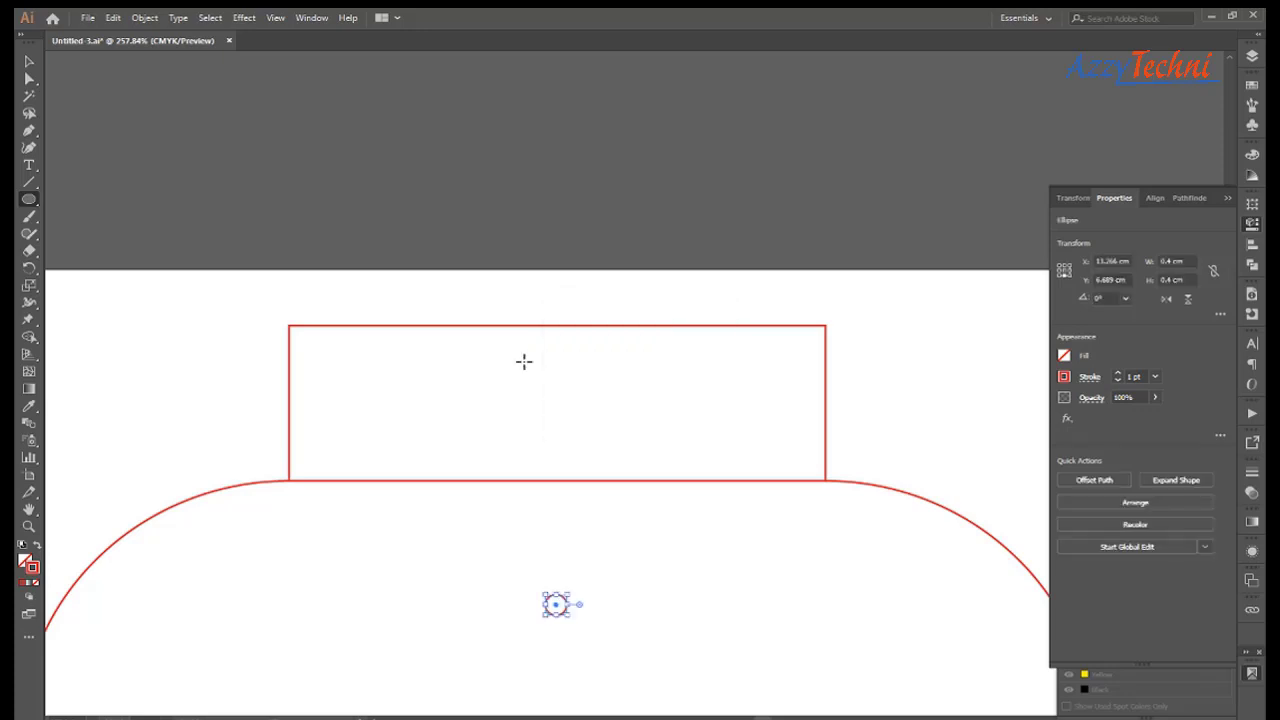
Place a copy of the circle 8 cm to the right and select both circles.
key(v)
key(Return)
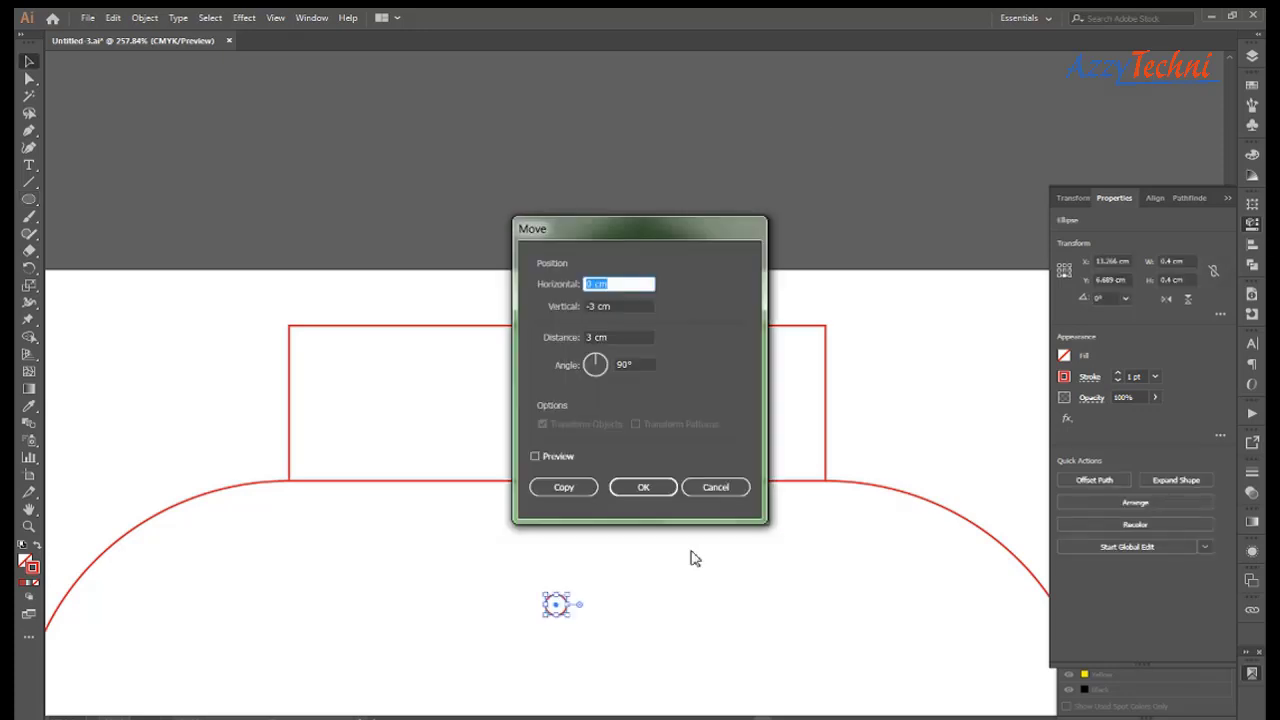
text(8)
key(Tab)
text(0)
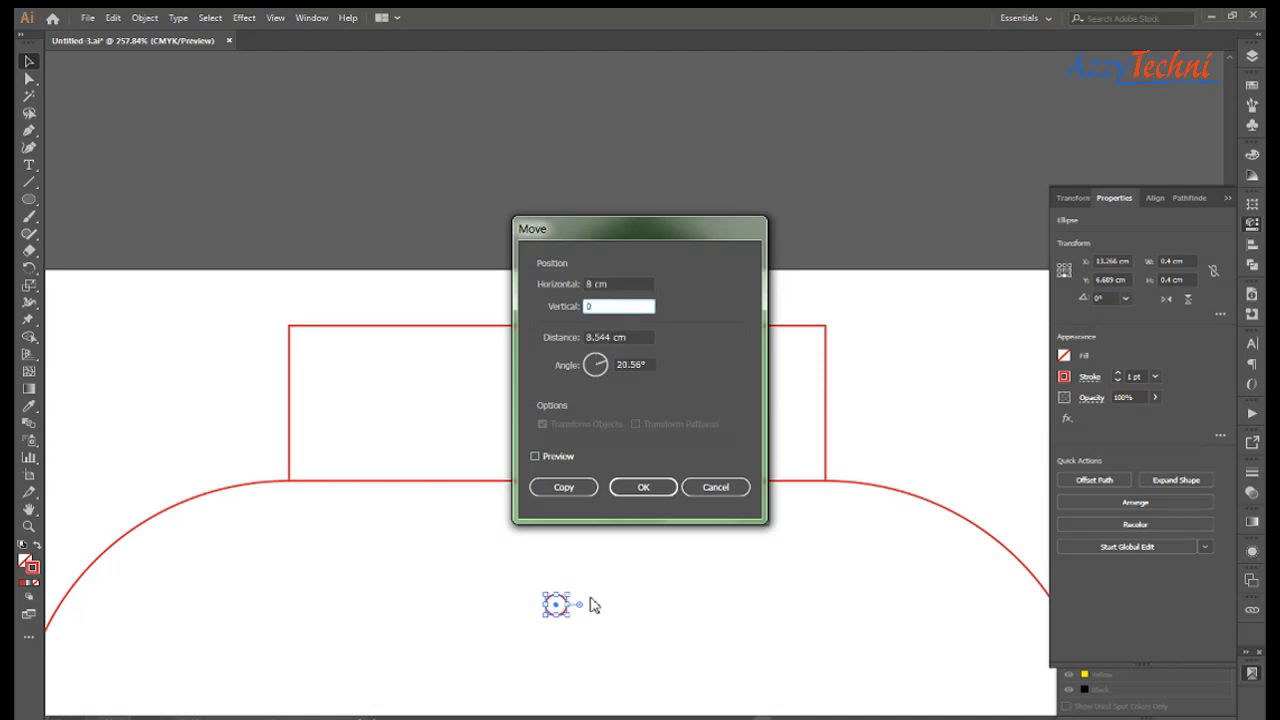
click(563, 487)
drag(500, 554, 990, 632)
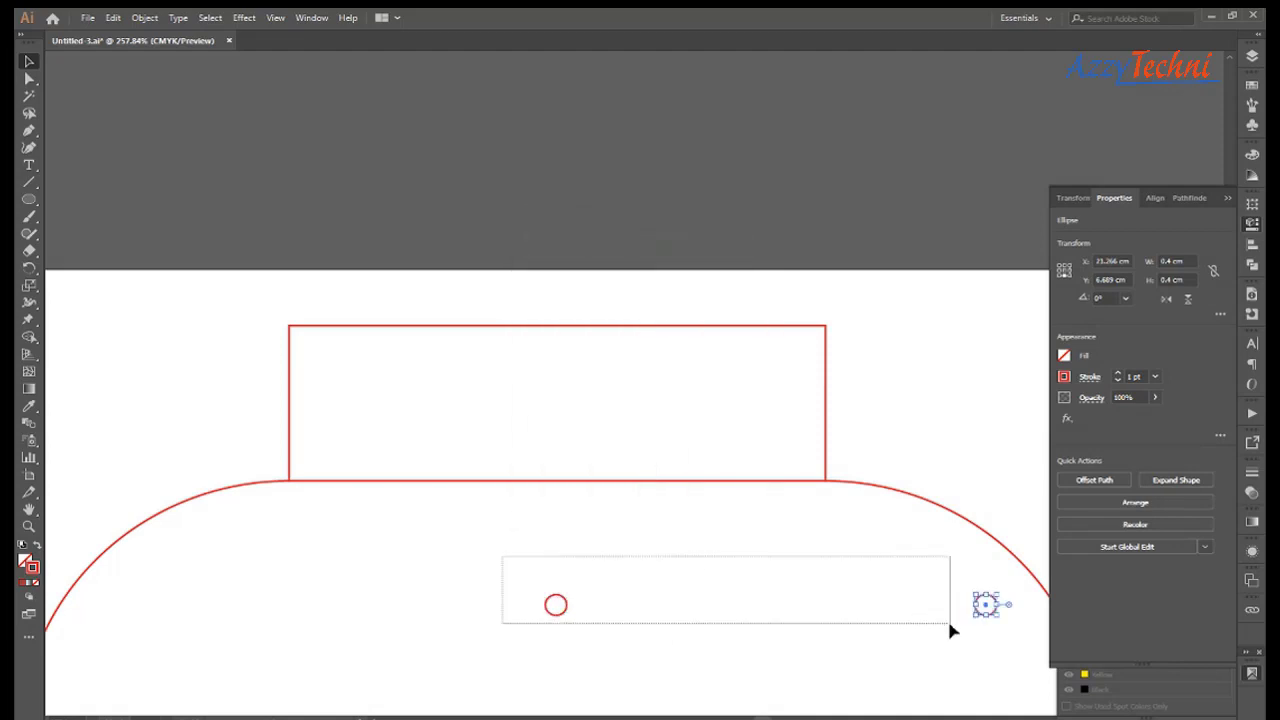
key(ctrl+shift+b)
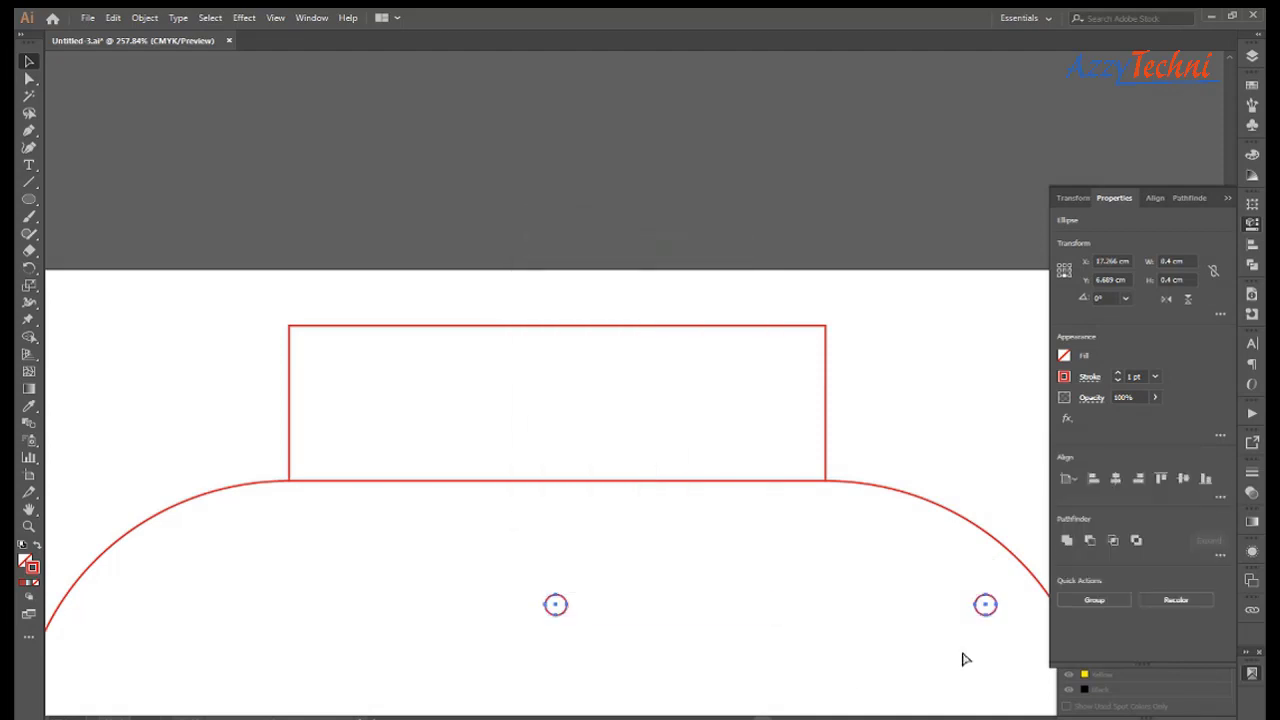
Group the two circles, move them onto the tab, and centre them within the tab rectangle.
key(ctrl+g)
mouse_move(557, 605)
mouse_down()
mouse_move(445, 448)
mouse_move(357, 405)
mouse_up()
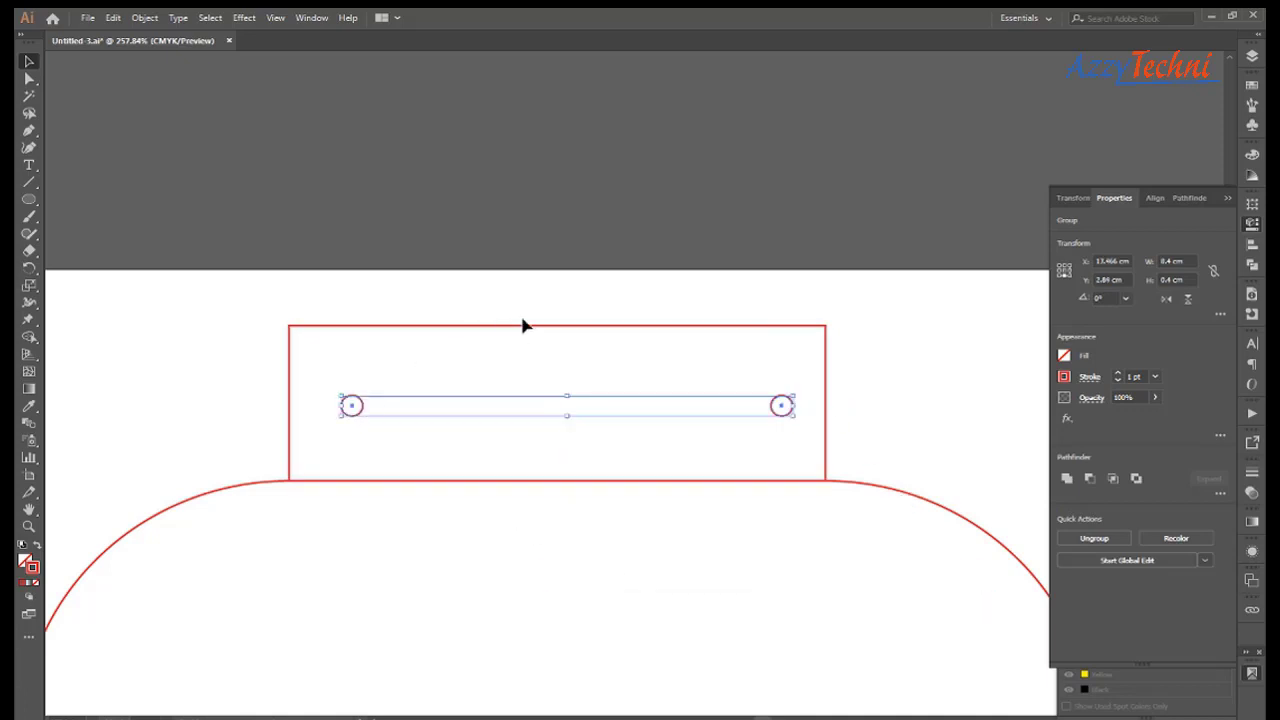
shift+click(581, 326)
click(1116, 478)
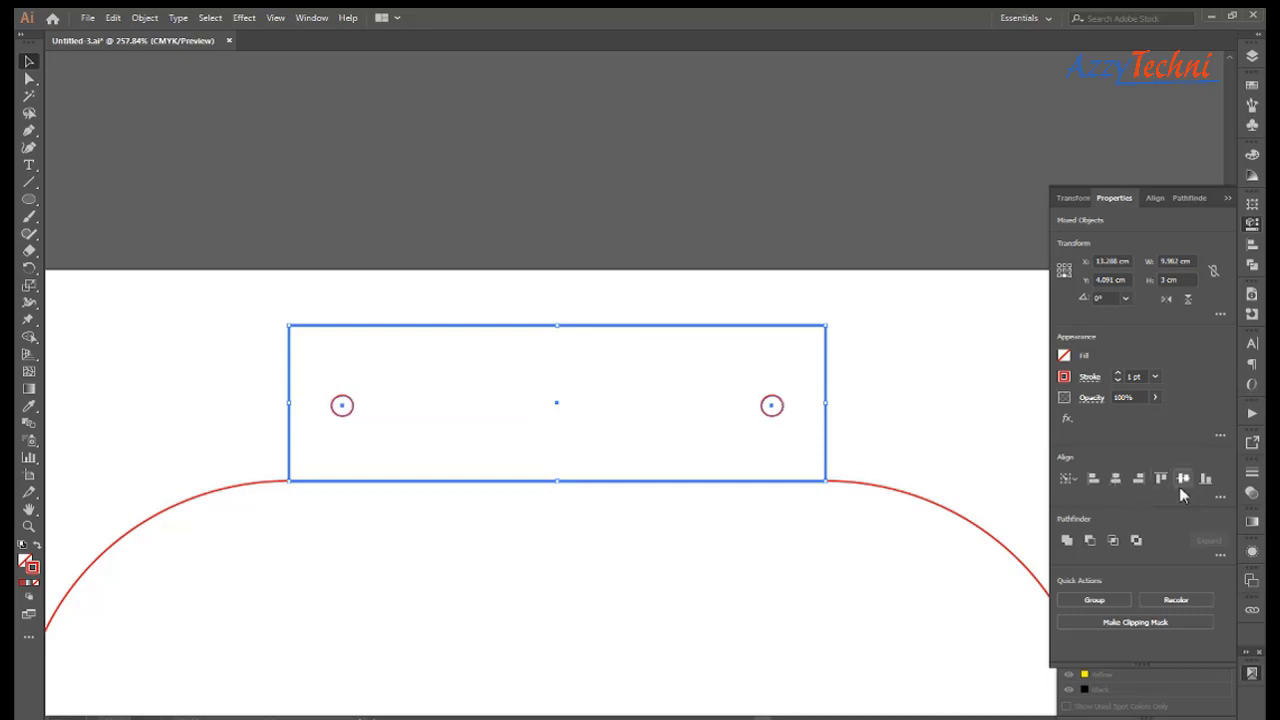
click(1183, 478)
click(679, 447)
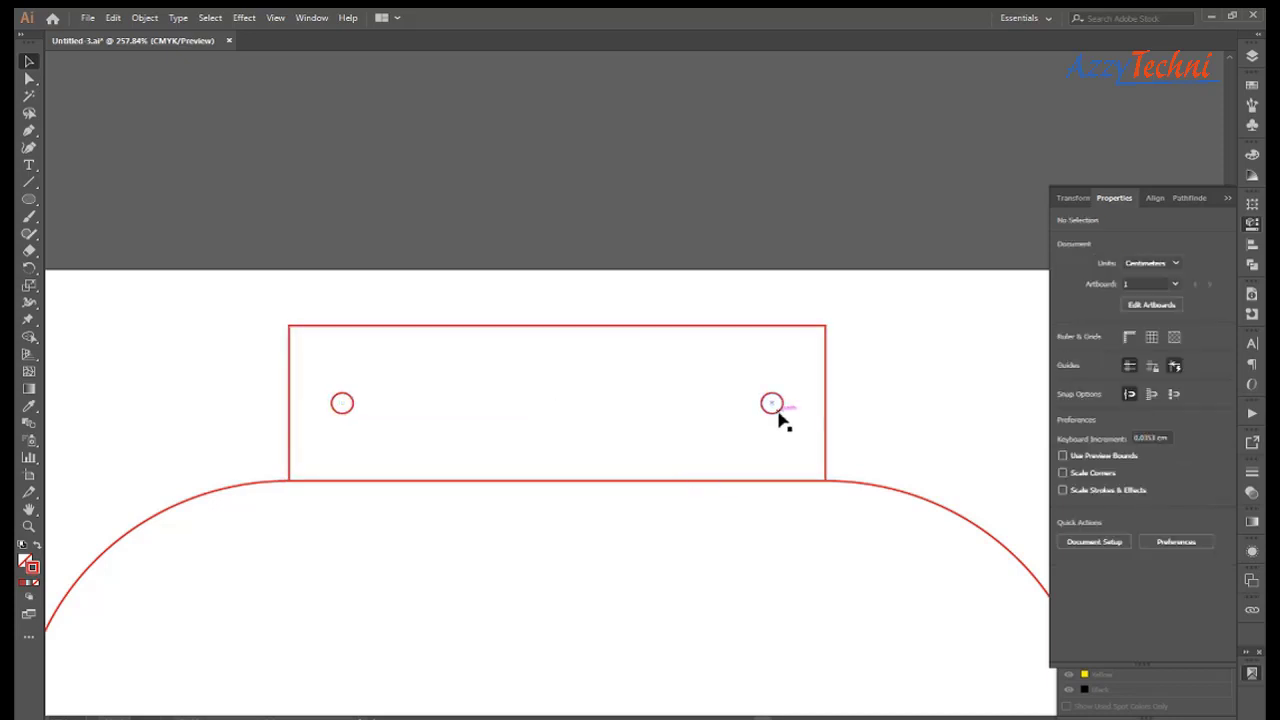
drag(745, 466, 734, 336)
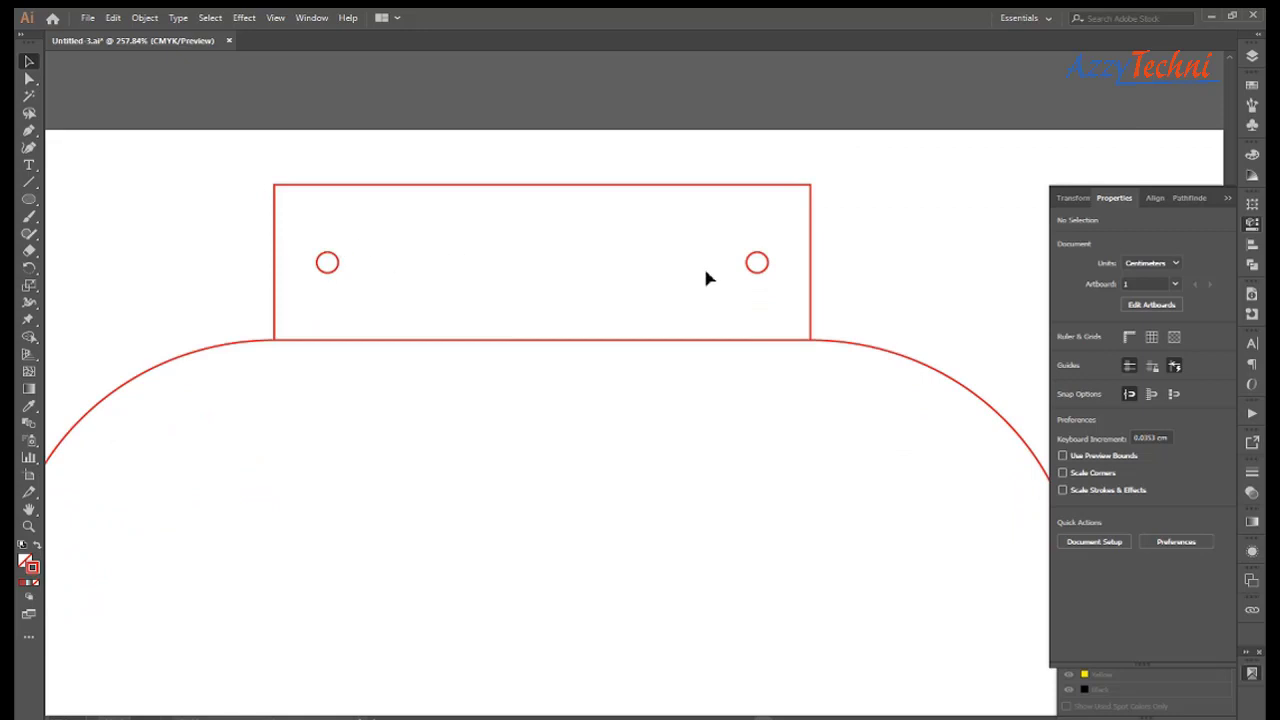
Move the right-hand circle 0.5 cm left inside the group.
double_click(757, 266)
click(757, 266)
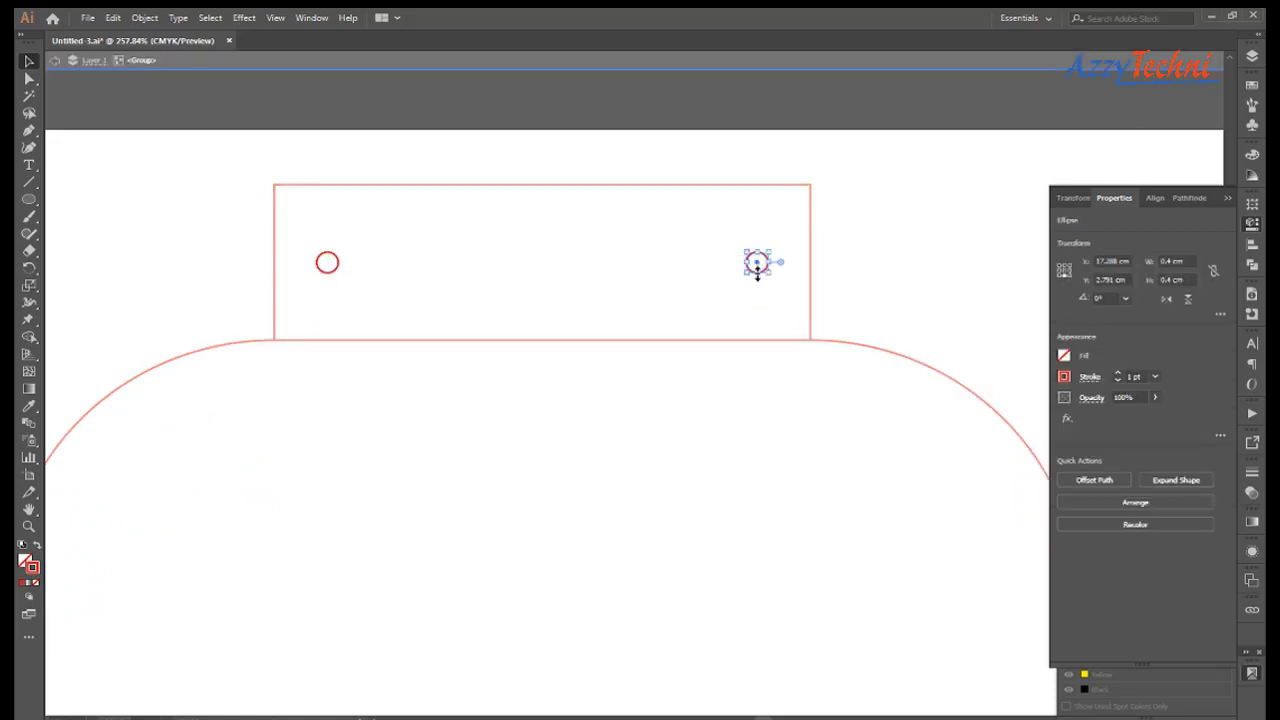
key(Return)
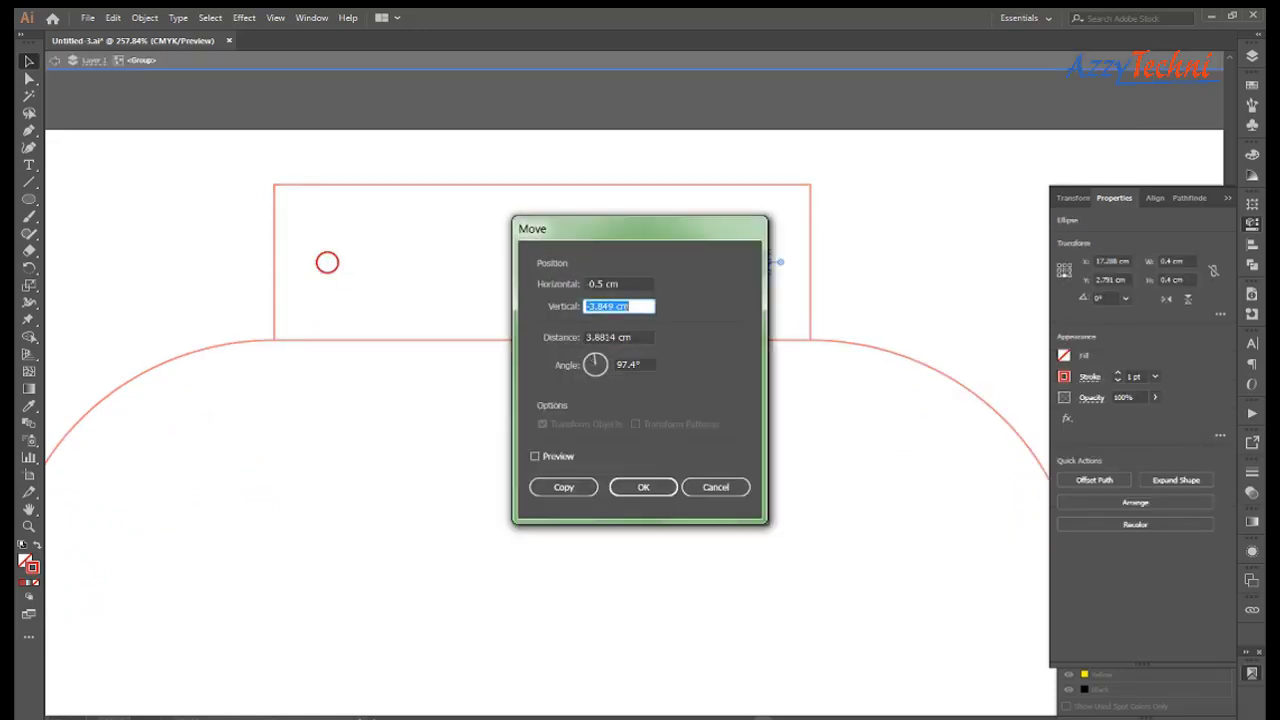
text(0)
key(Return)
key(Return)
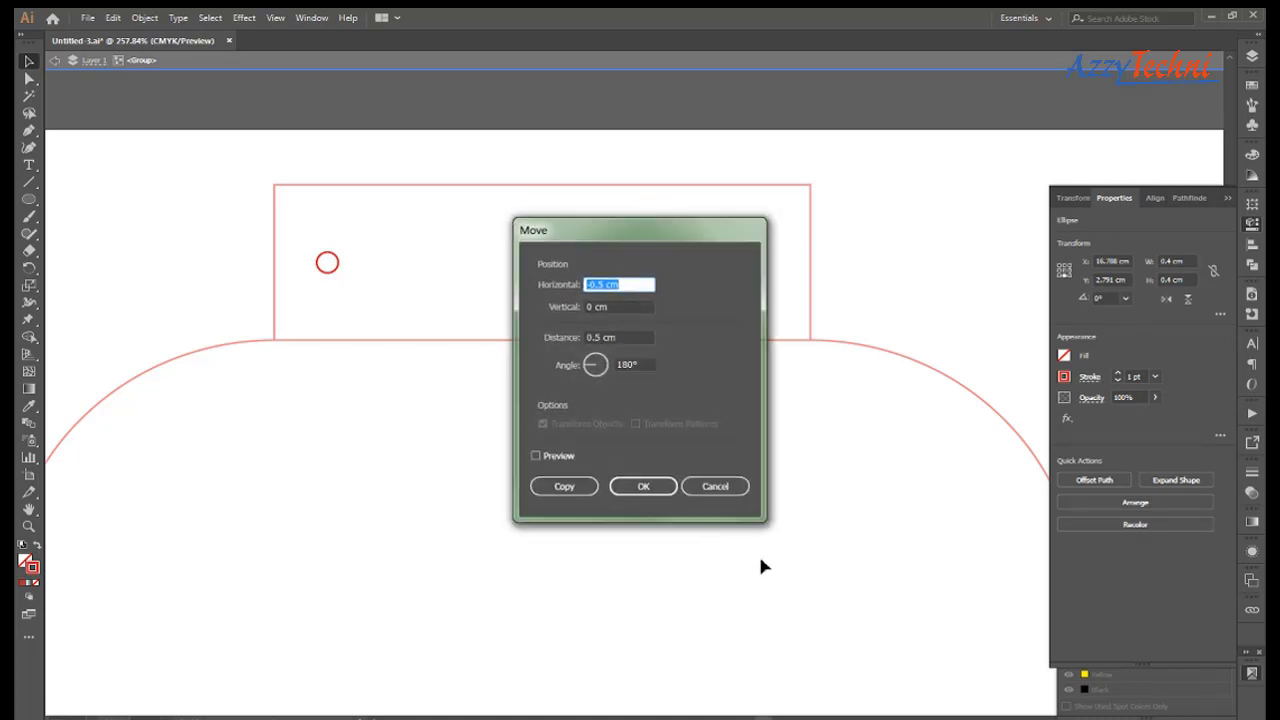
key(Return)
Re-centre the holes in the tab and copy the tab with its holes 3.1 cm downward.
double_click(803, 510)
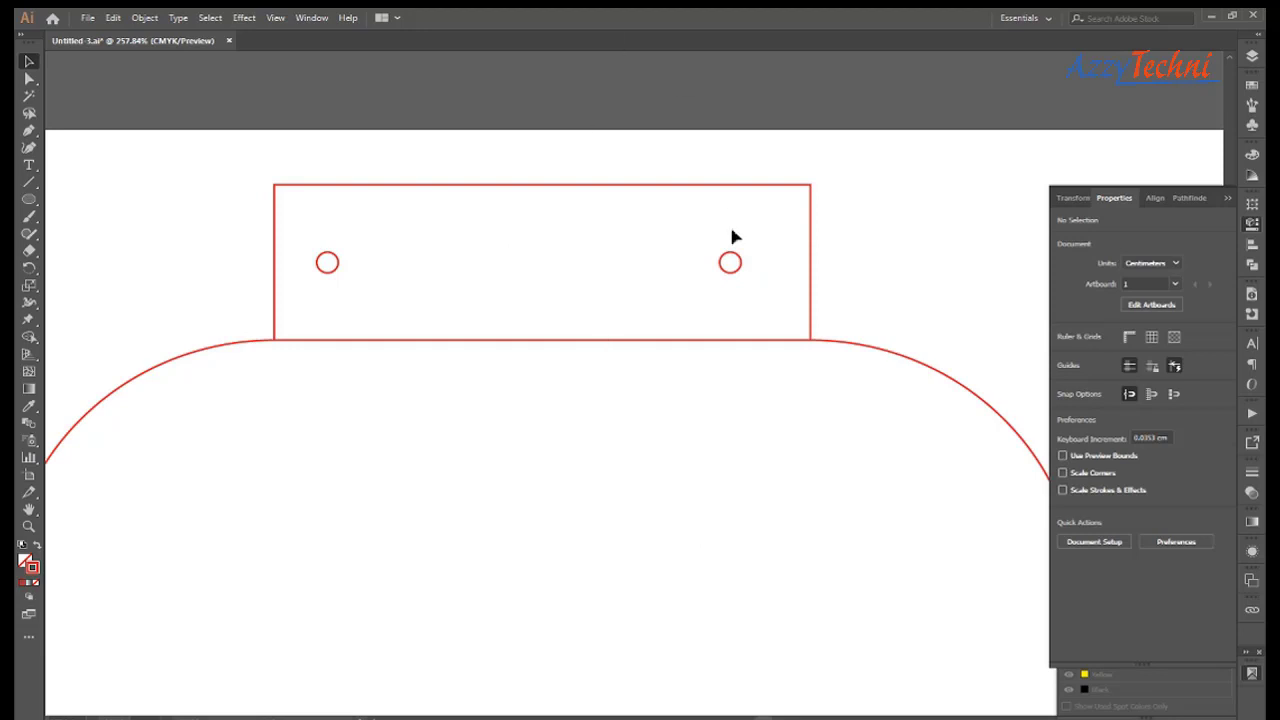
click(734, 274)
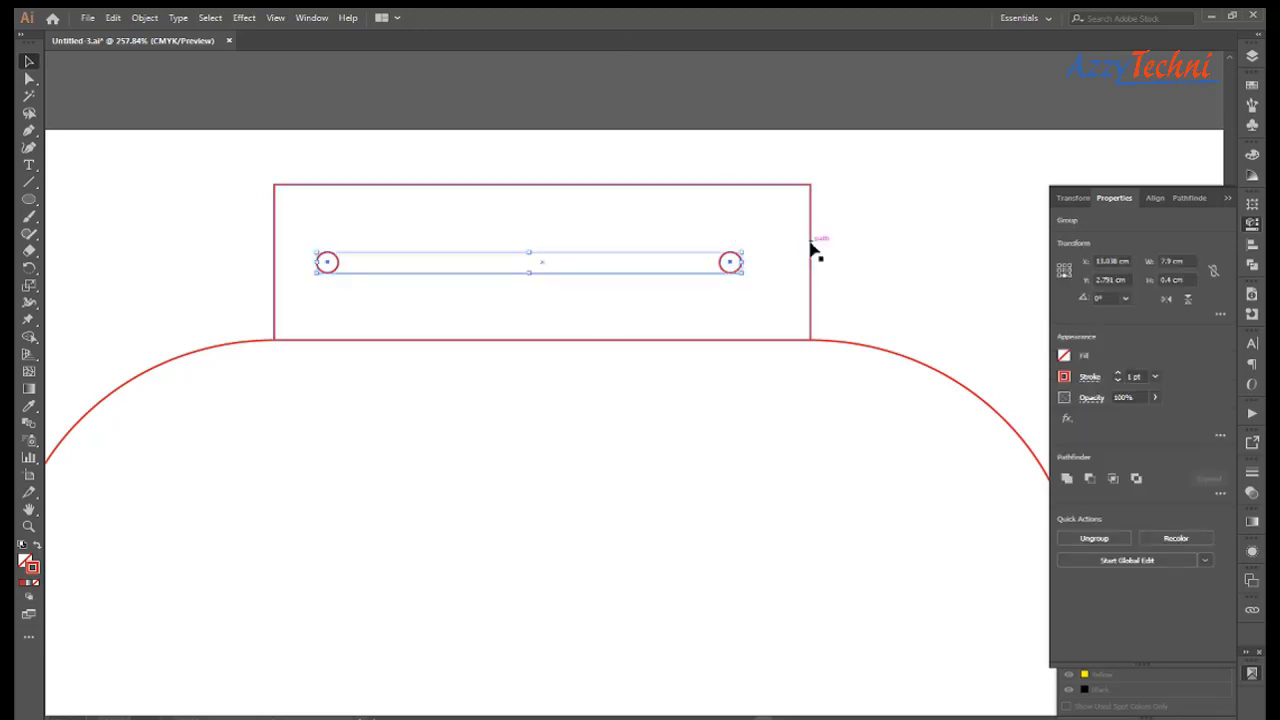
shift+click(810, 252)
click(1119, 484)
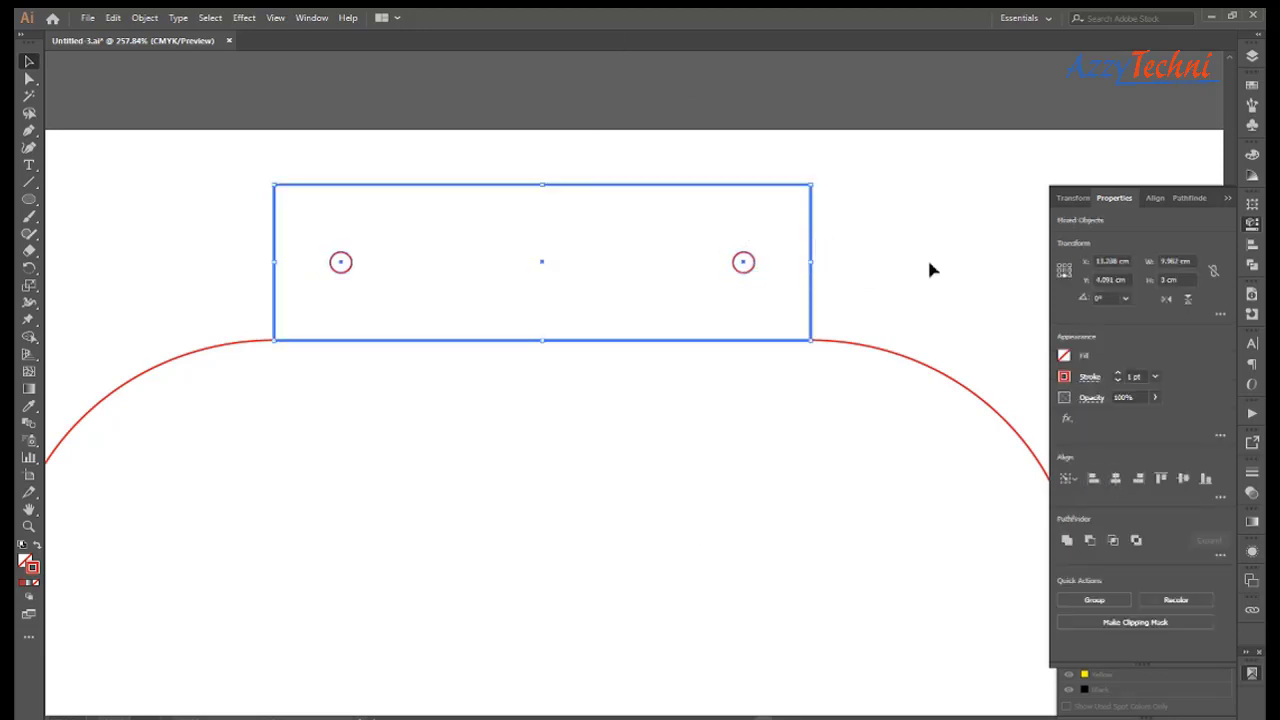
drag(755, 252, 752, 394)
click(841, 327)
click(816, 360)
Delete the duplicated rectangle, keeping its two holes below the tab.
key(Delete)
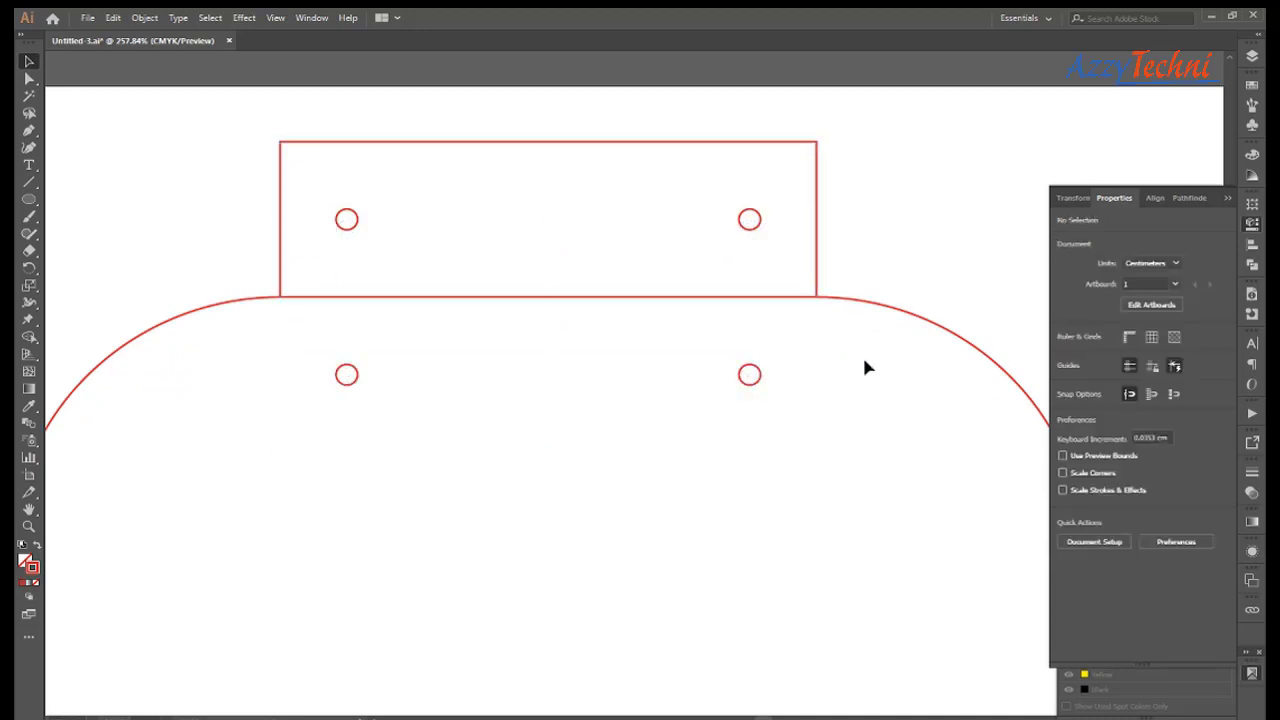
key(ctrl+minus)
key(ctrl+minus)
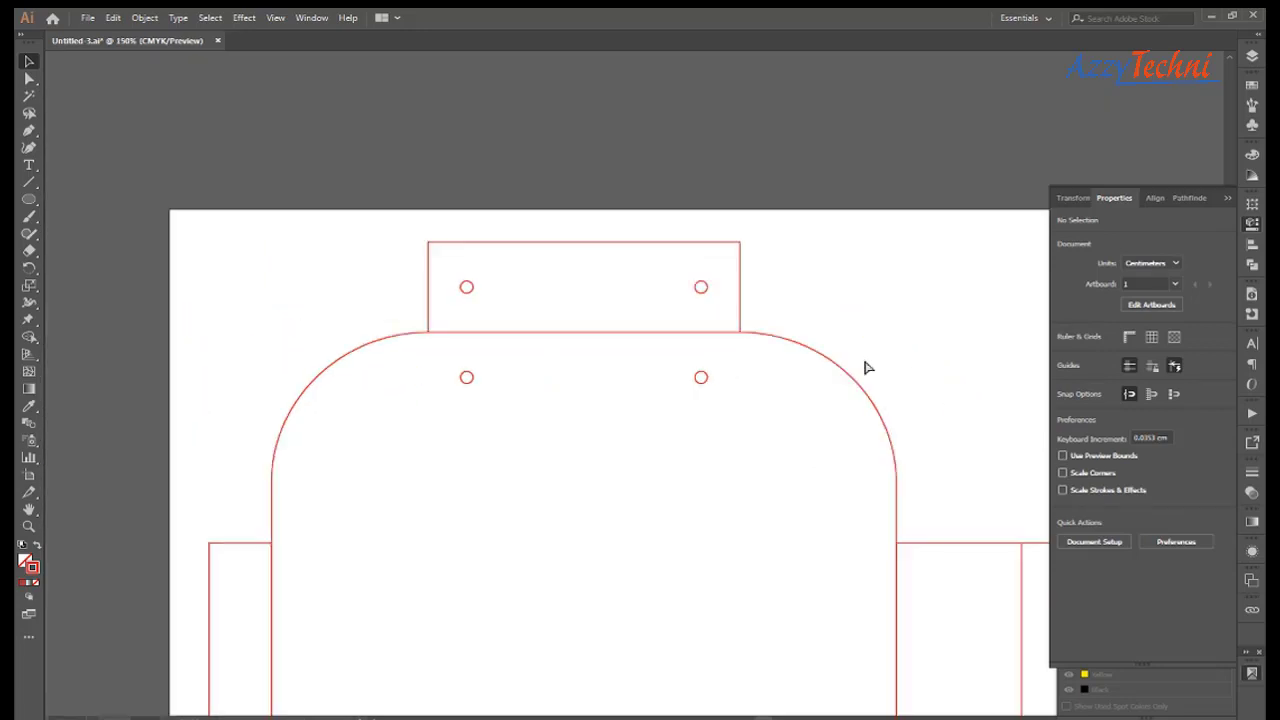
scroll(760, 300, down, 5)
scroll(680, 270, down, 2)
scroll(668, 355, down, 4)
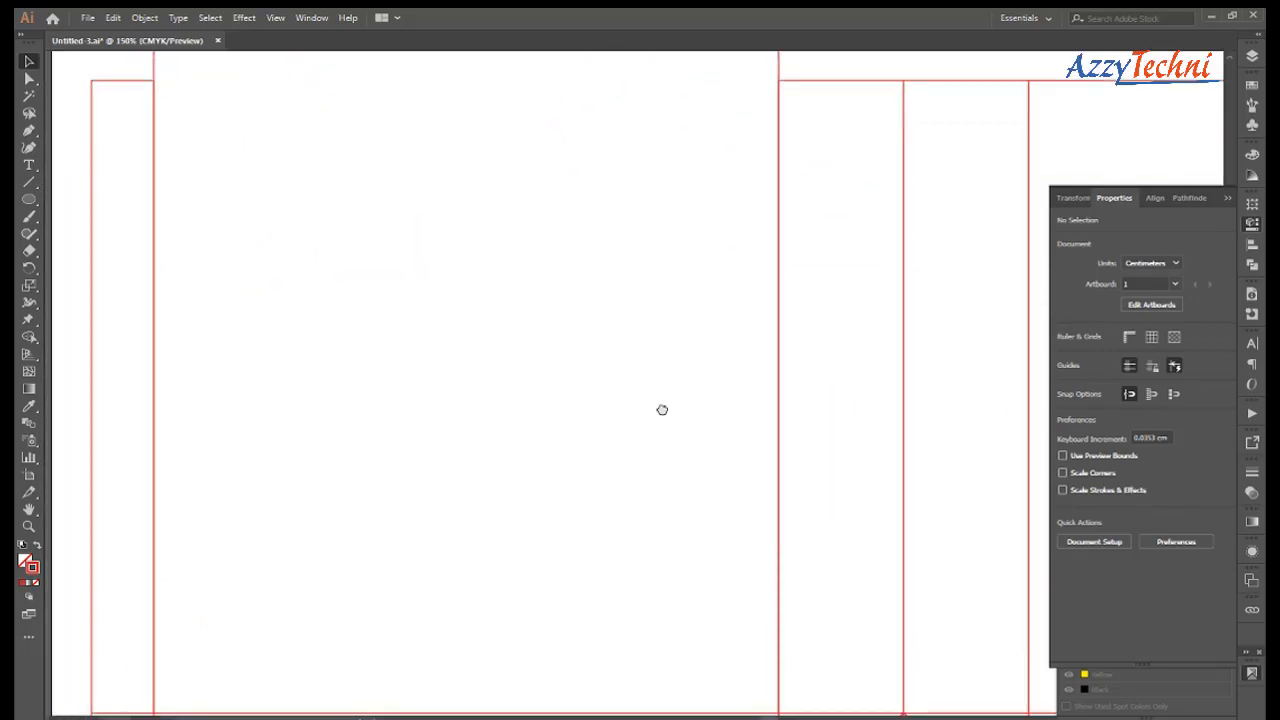
scroll(632, 527, up, 8)
scroll(589, 486, up, 5)
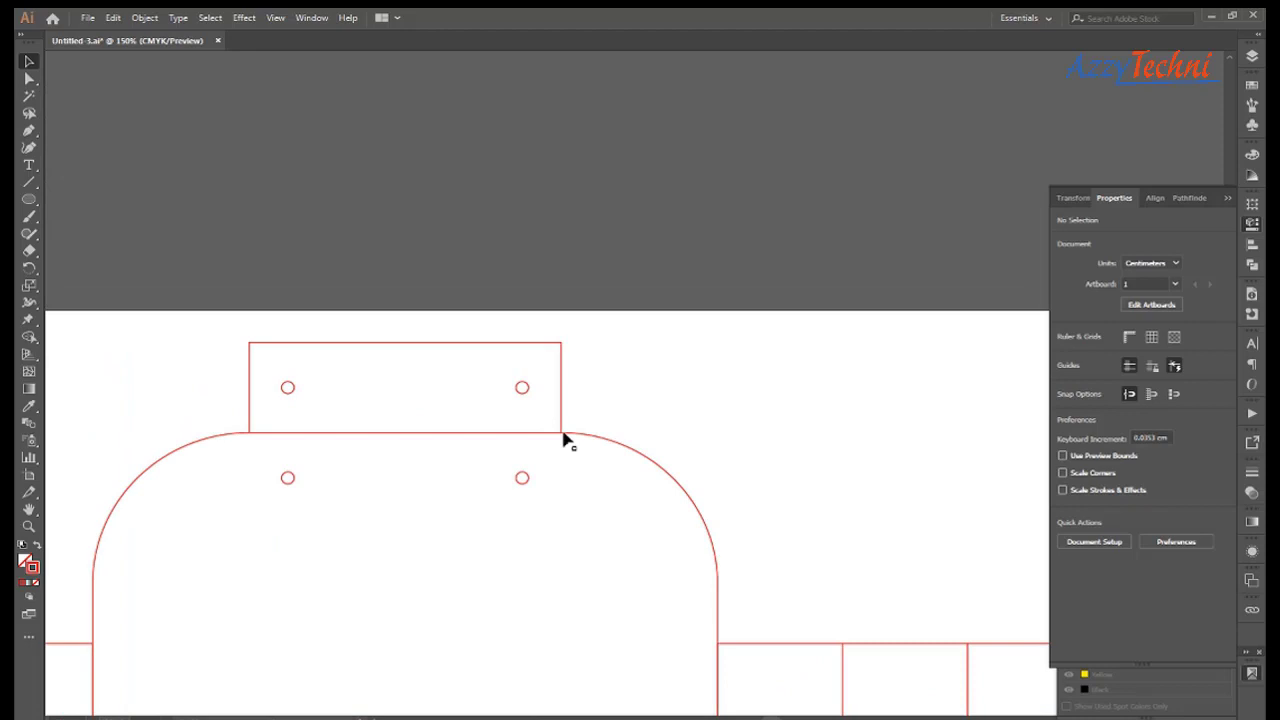
Copy the rounded top, tab and holes onto the second panel.
click(540, 376)
drag(786, 357, 340, 498)
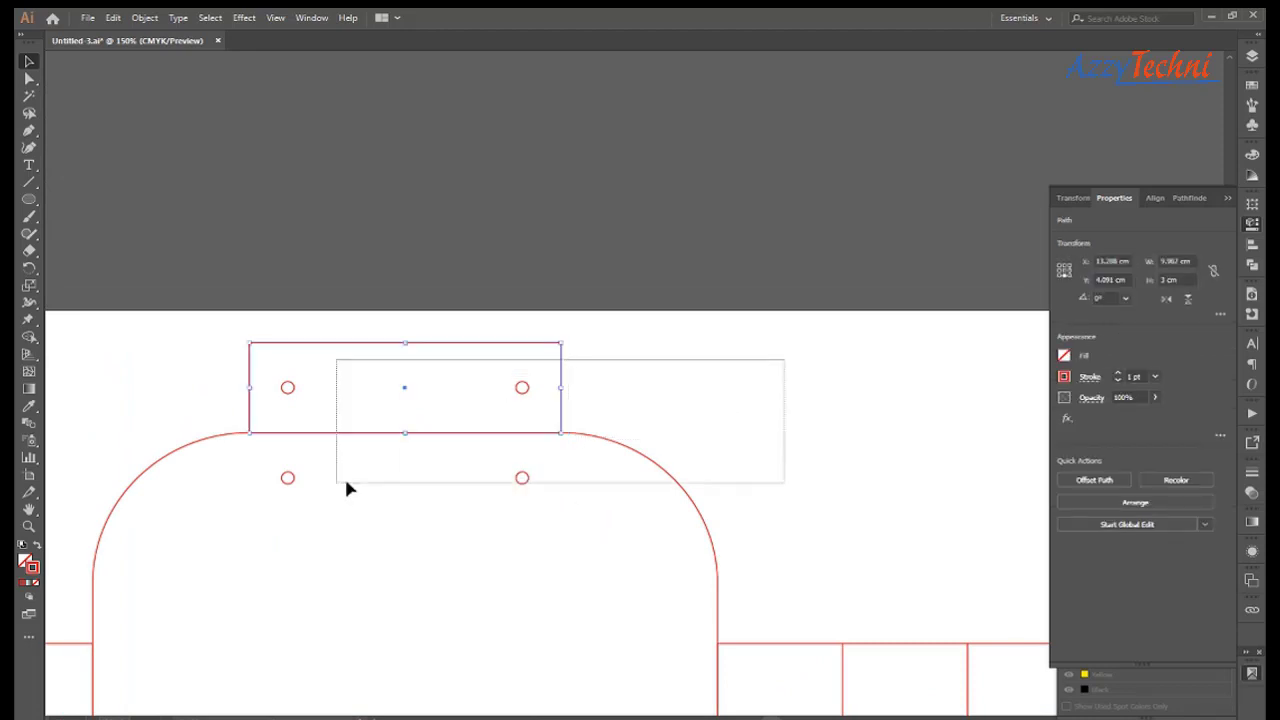
mouse_move(541, 535)
mouse_down()
mouse_move(509, 386)
mouse_move(887, 393)
mouse_up()
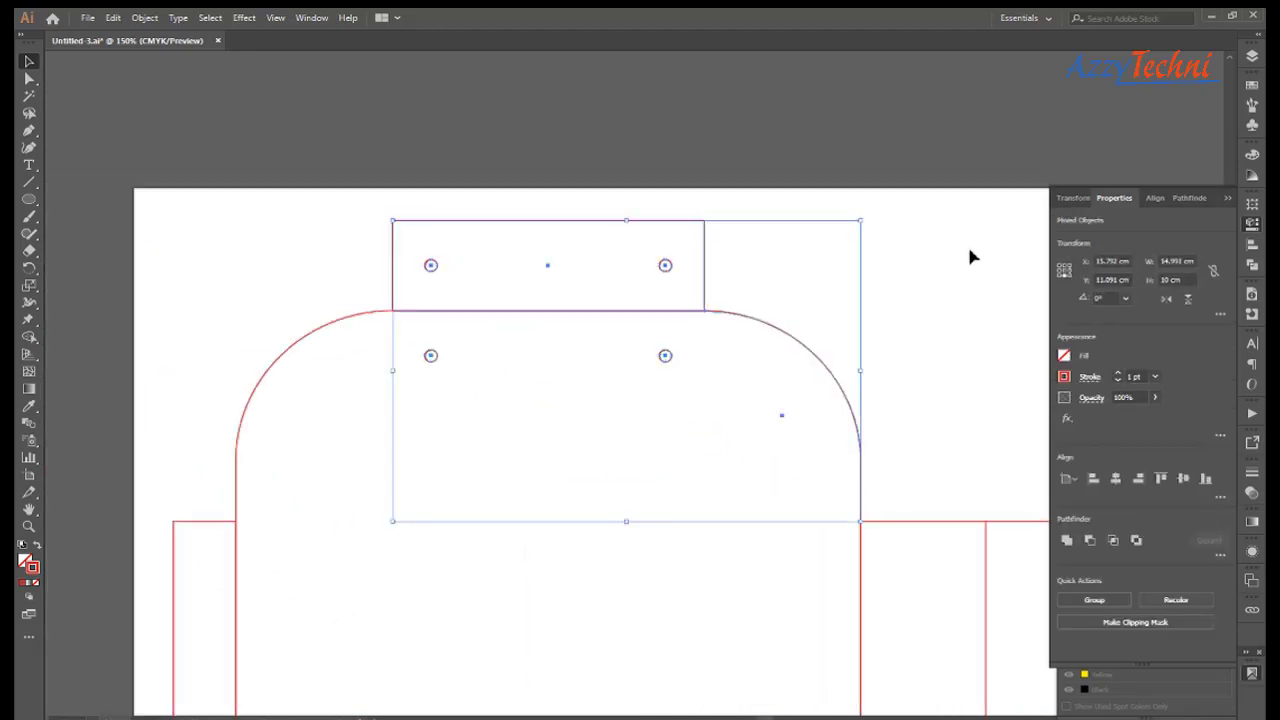
drag(963, 251, 200, 443)
scroll(361, 358, right, 8)
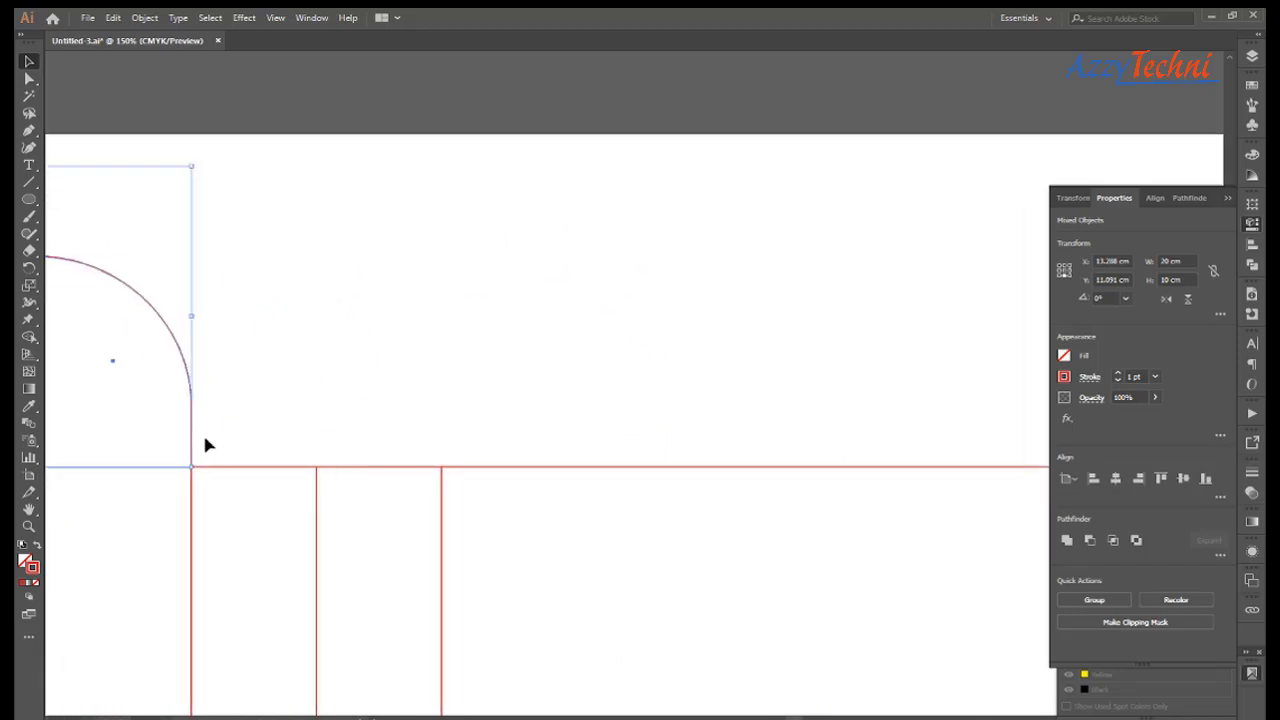
drag(196, 447, 854, 447)
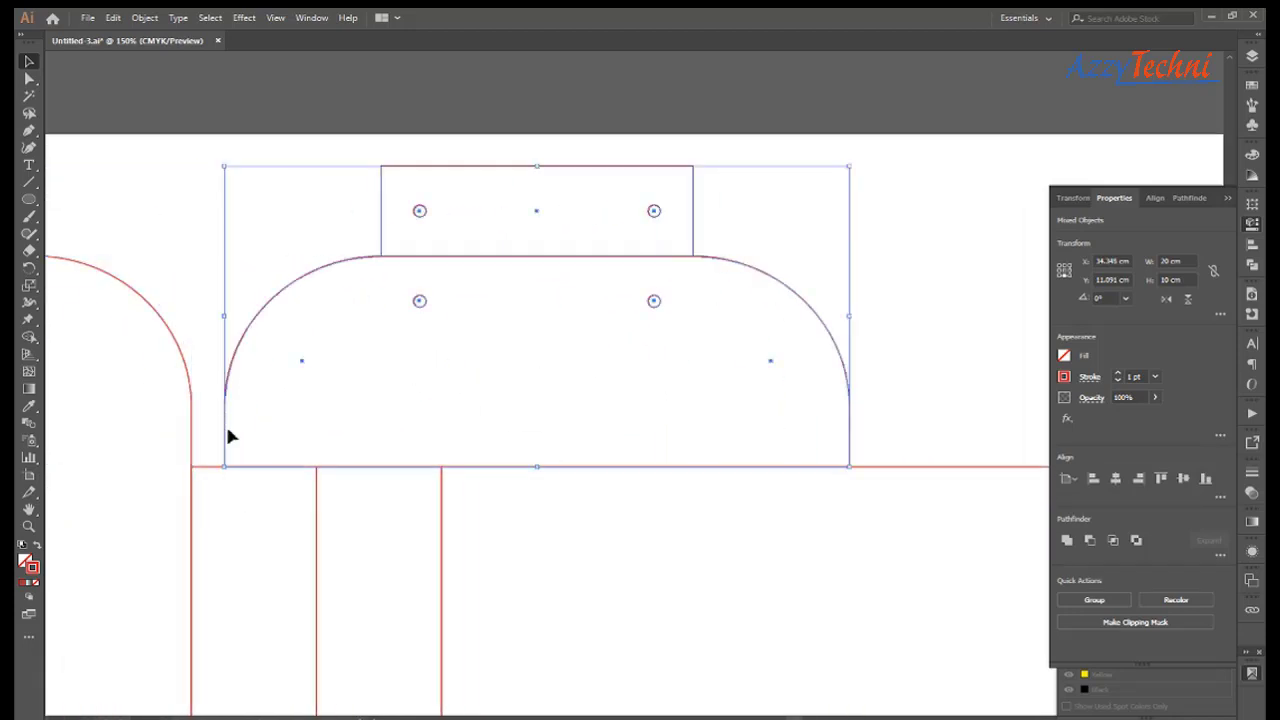
drag(226, 443, 447, 443)
click(739, 528)
Check the copy's bottom segment and zoom out to view the whole dieline.
key(a)
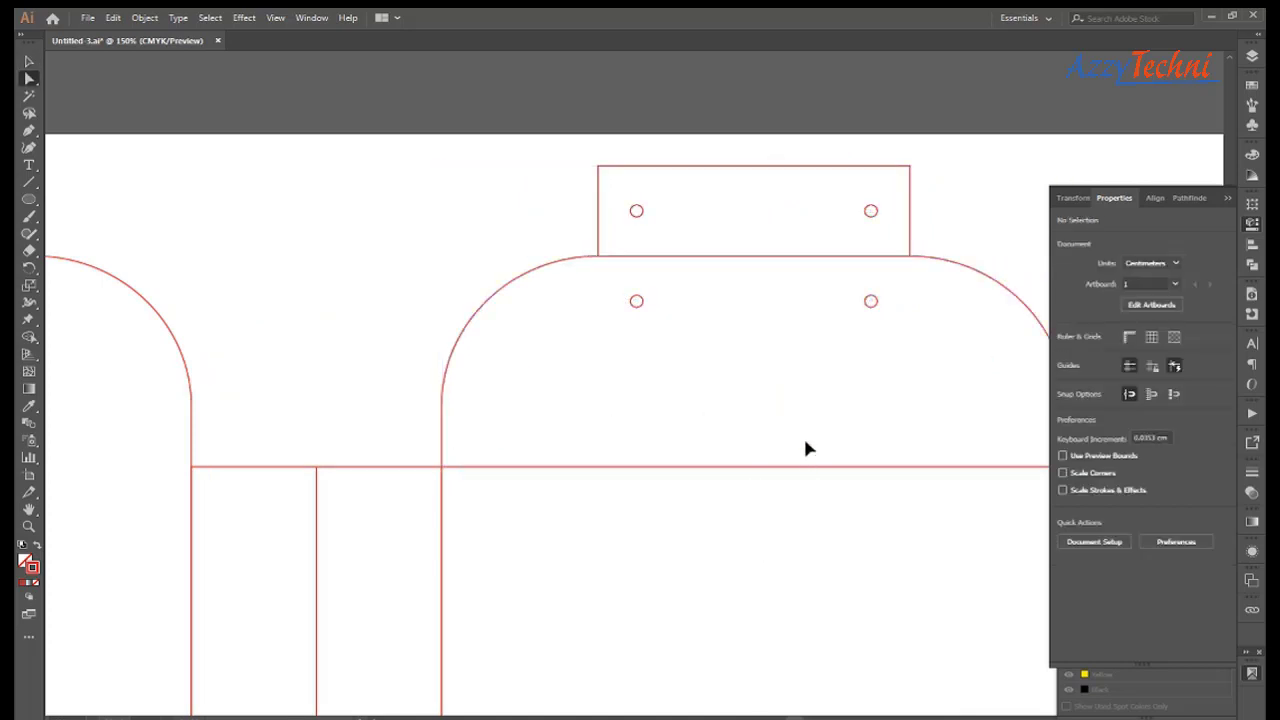
click(825, 466)
click(831, 526)
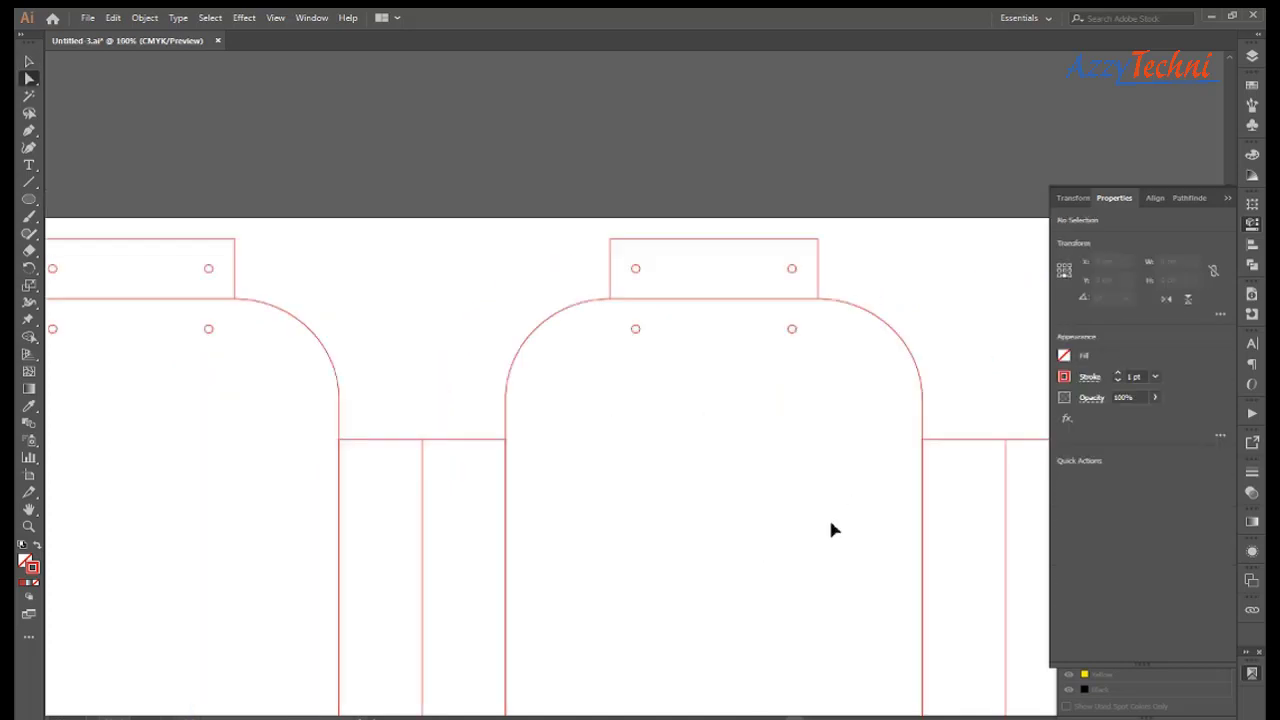
key(ctrl+minus)
key(ctrl+minus)
key(v)
mouse_move(811, 531)
mouse_down()
mouse_move(673, 396)
mouse_move(799, 397)
mouse_up()
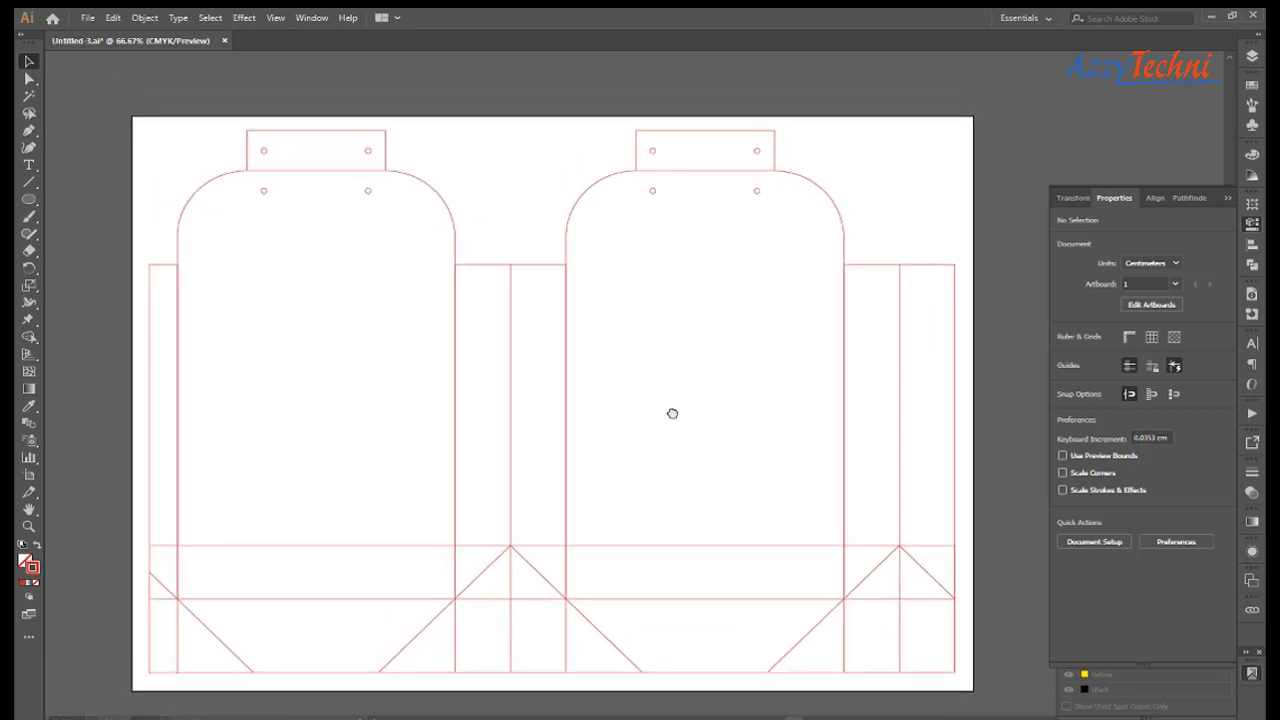
Move the left glue flap's outer top anchor 1 cm down to slant its top.
key(z)
click(233, 246)
key(a)
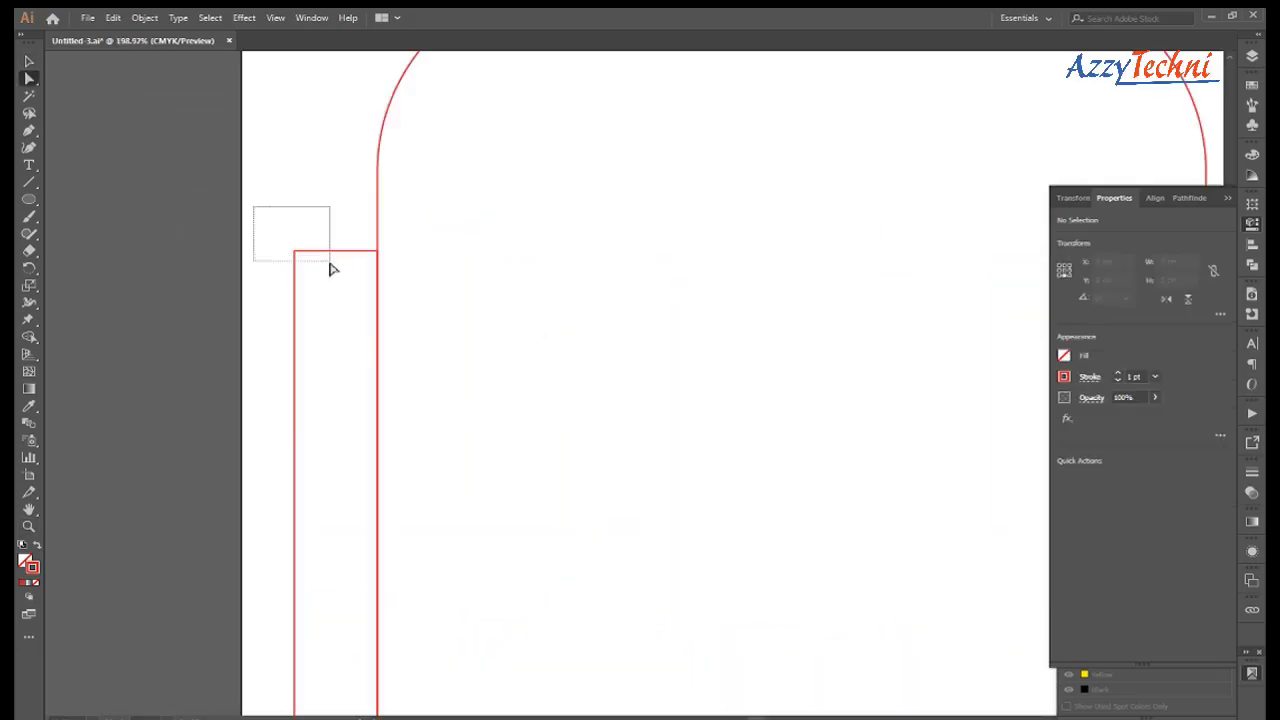
drag(245, 207, 333, 270)
key(Return)
text(0)
key(Tab)
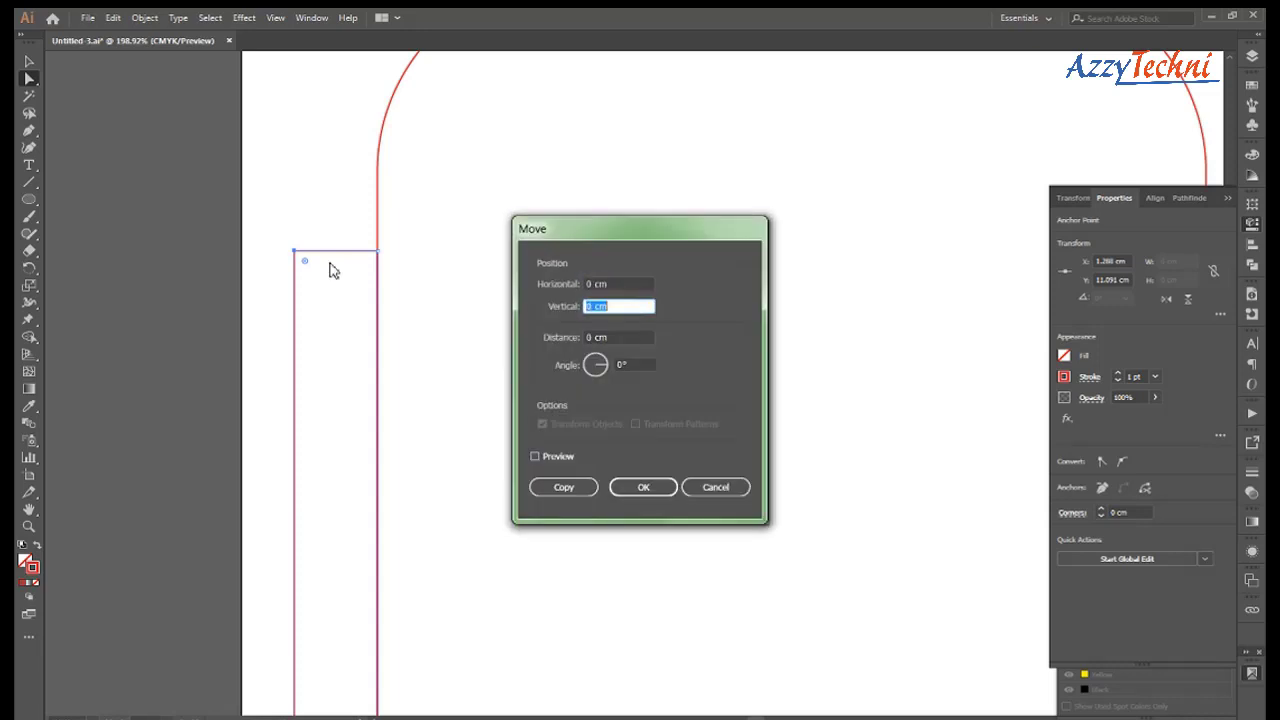
text(1)
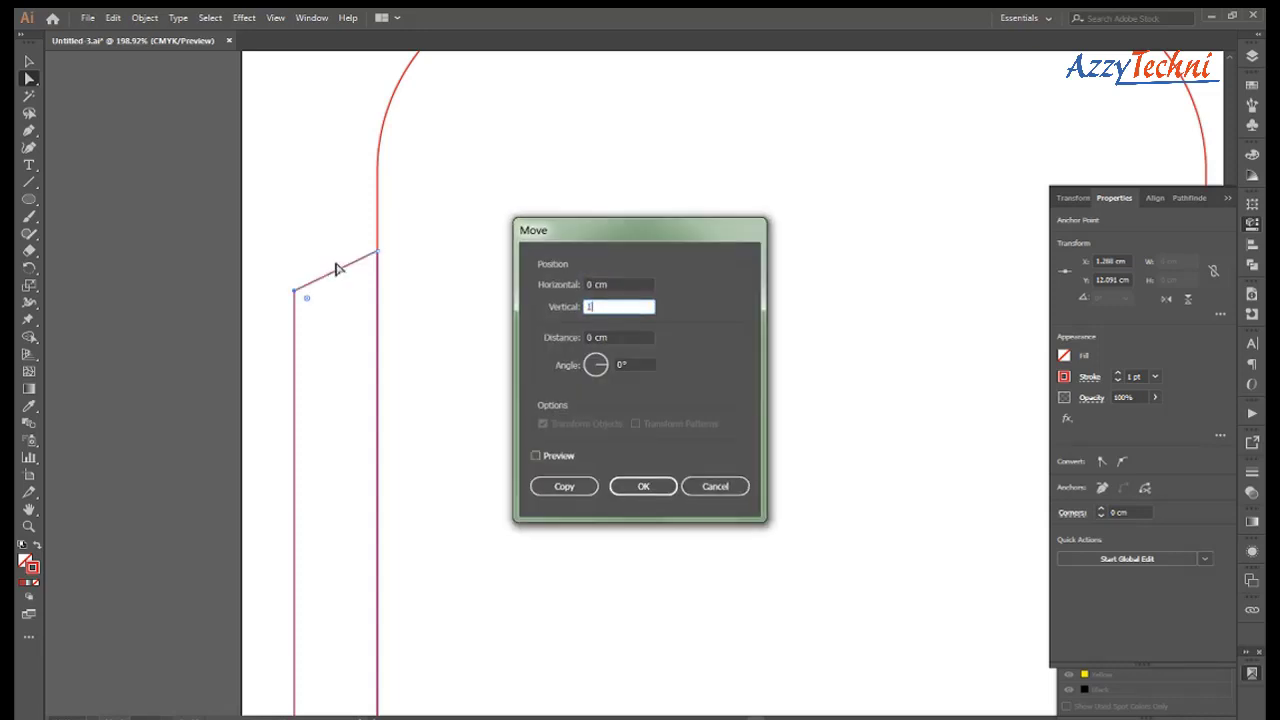
key(Tab)
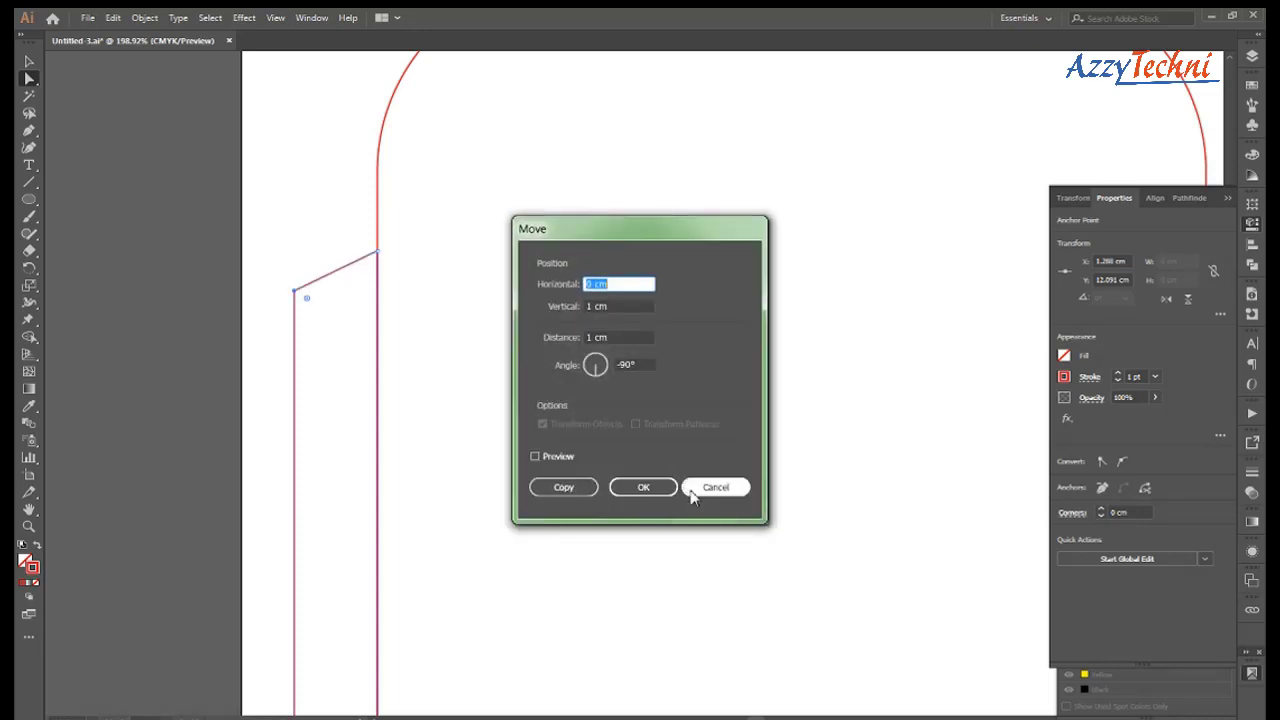
click(709, 486)
click(754, 320)
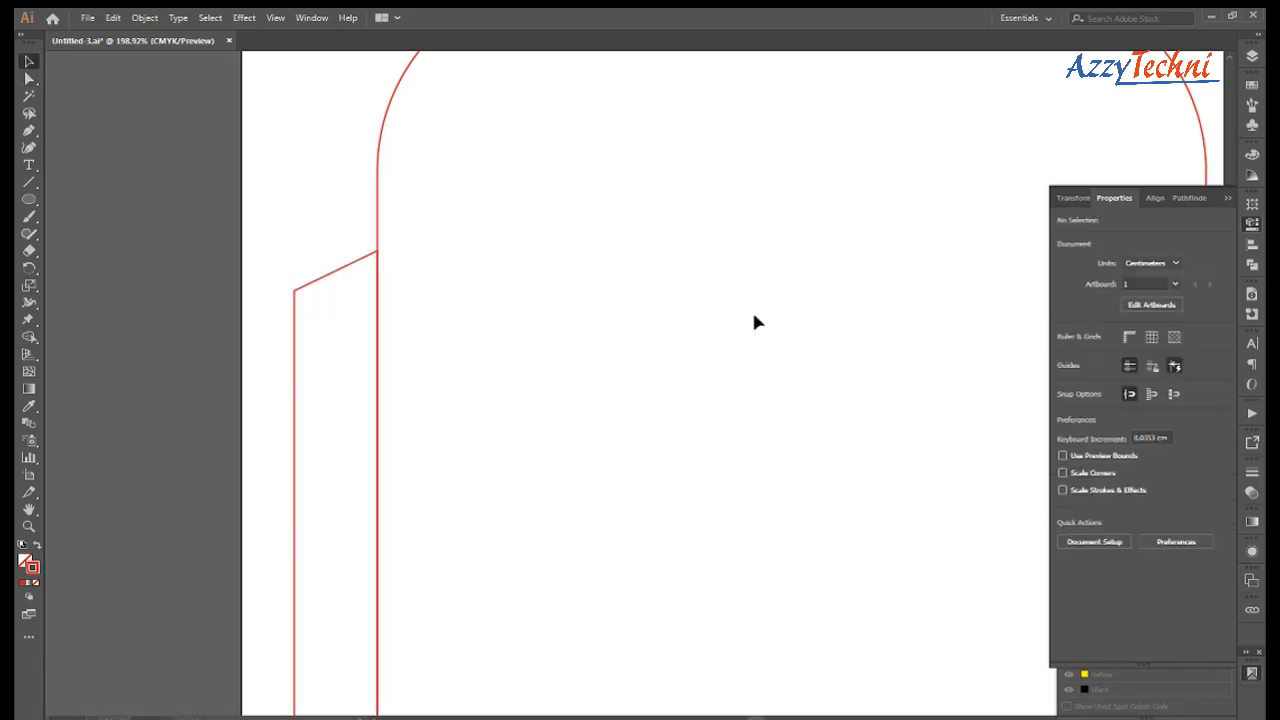
key(ctrl+1)
key(ctrl+minus)
mouse_move(763, 366)
mouse_down()
mouse_move(520, 337)
mouse_move(448, 342)
mouse_up()
Marquee-select all dieline paths and group them into one object.
drag(867, 192, 895, 221)
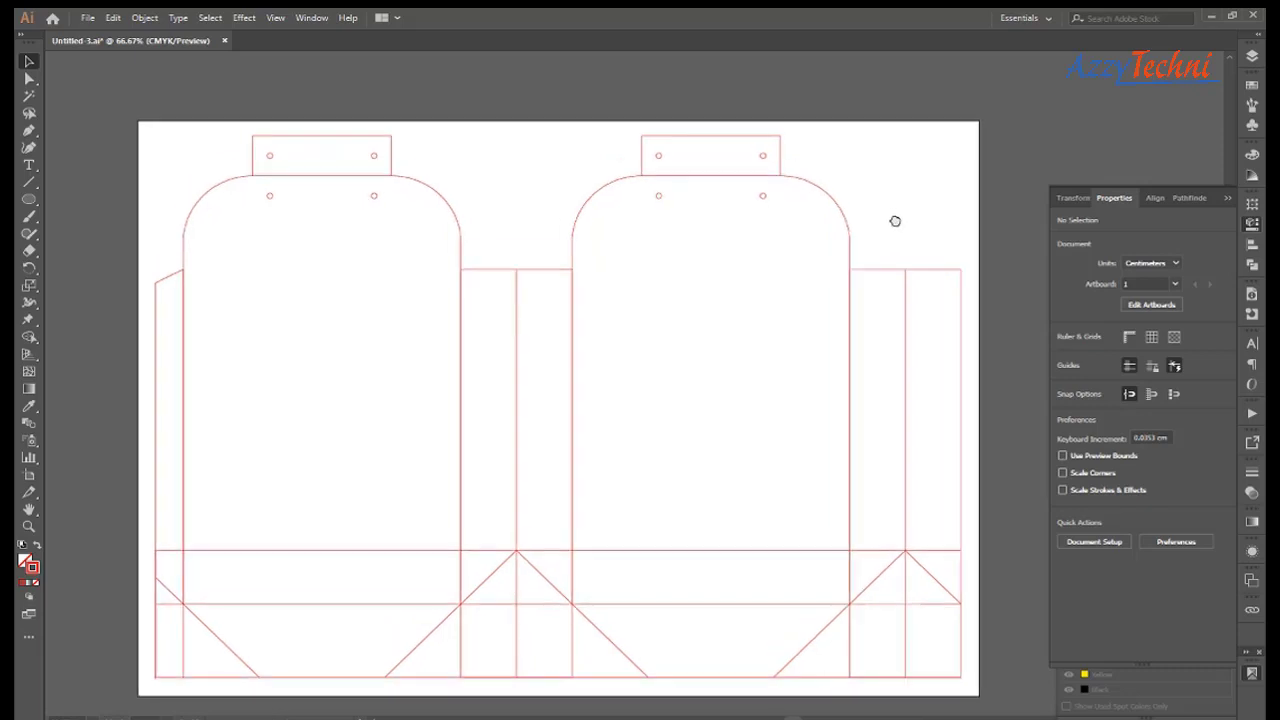
drag(140, 123, 994, 675)
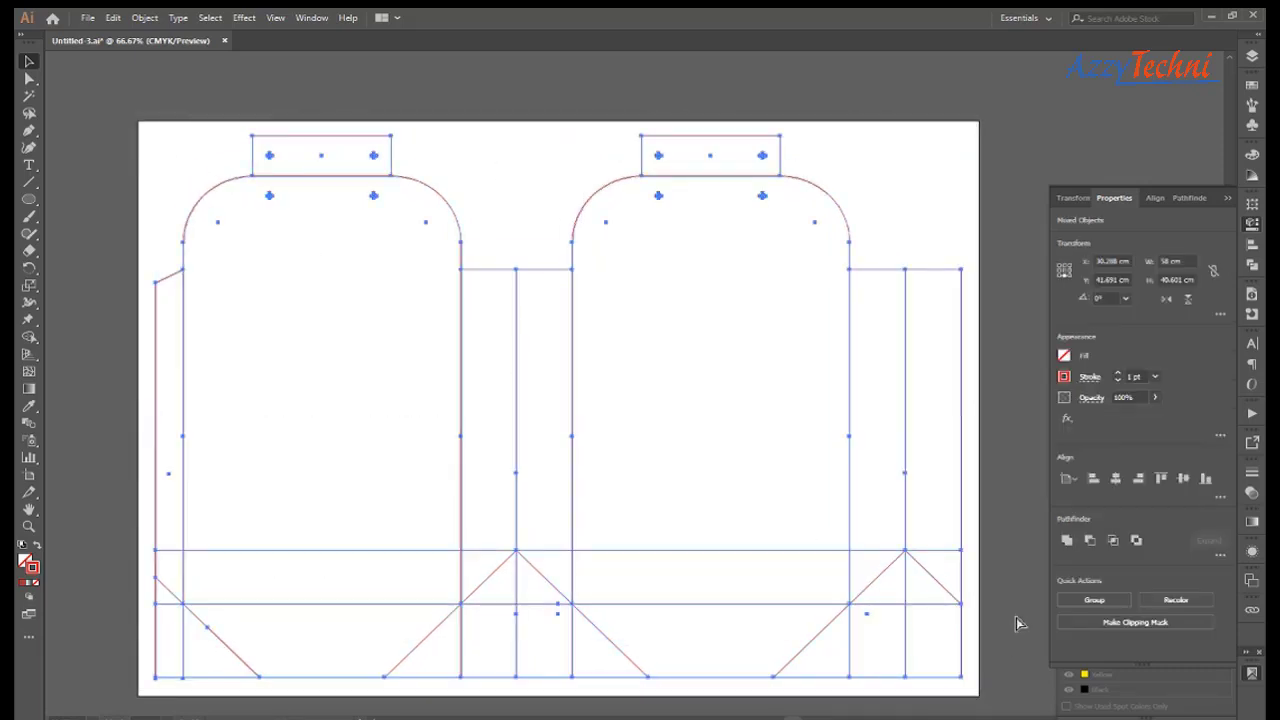
key(ctrl+g)
Add trim marks around the grouped dieline from the Object menu.
click(1043, 158)
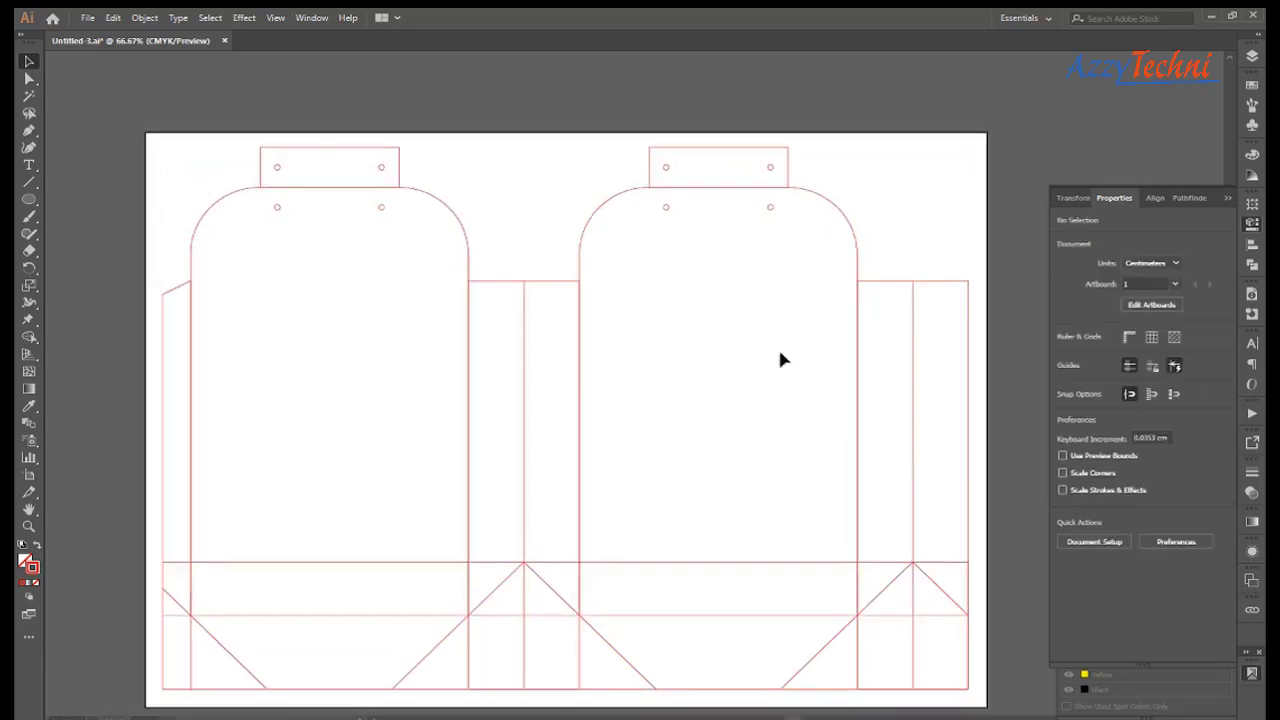
drag(543, 413, 603, 423)
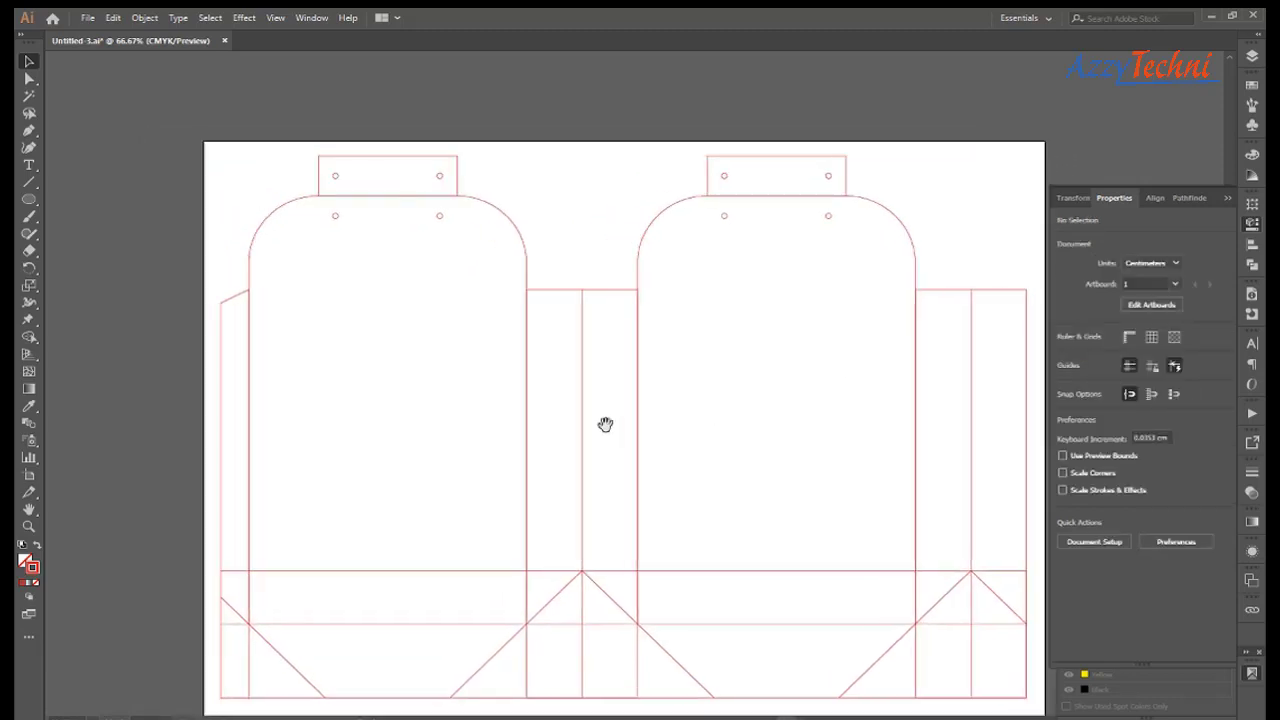
click(598, 289)
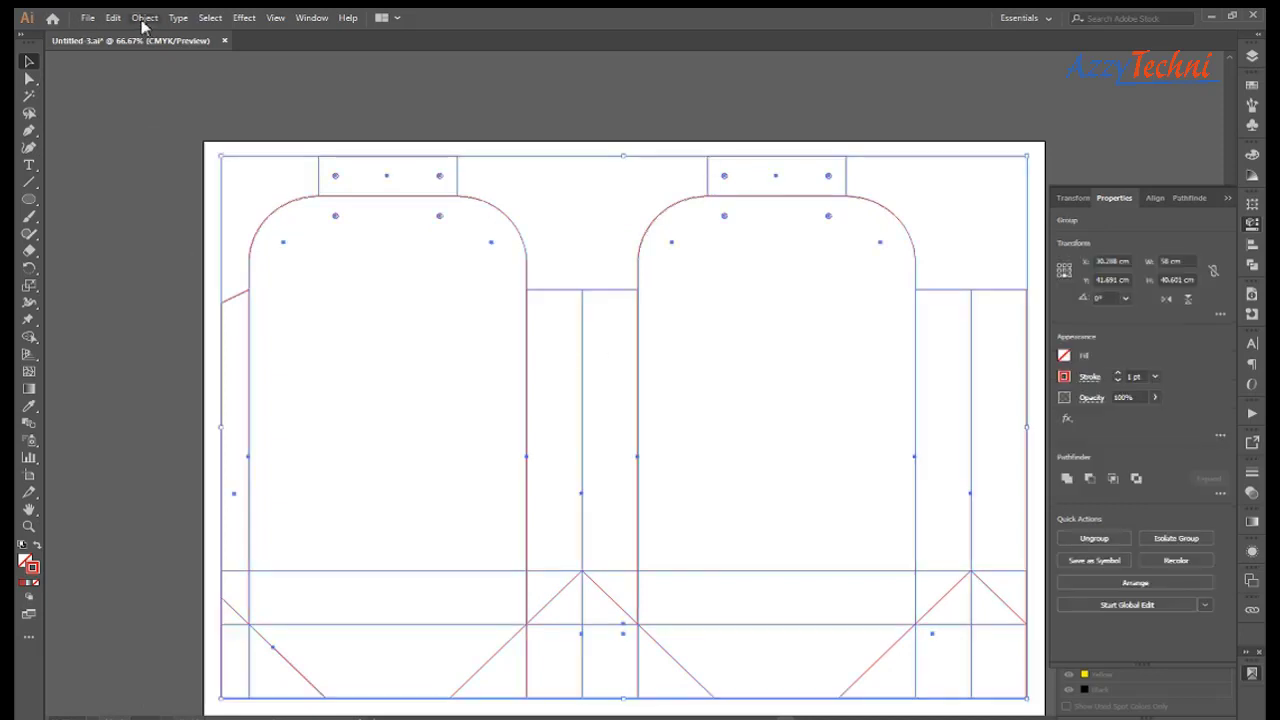
click(144, 17)
click(223, 352)
Pull the artboard's top edge down to the dieline, fit it in view, and save.
scroll(376, 230, up, 3)
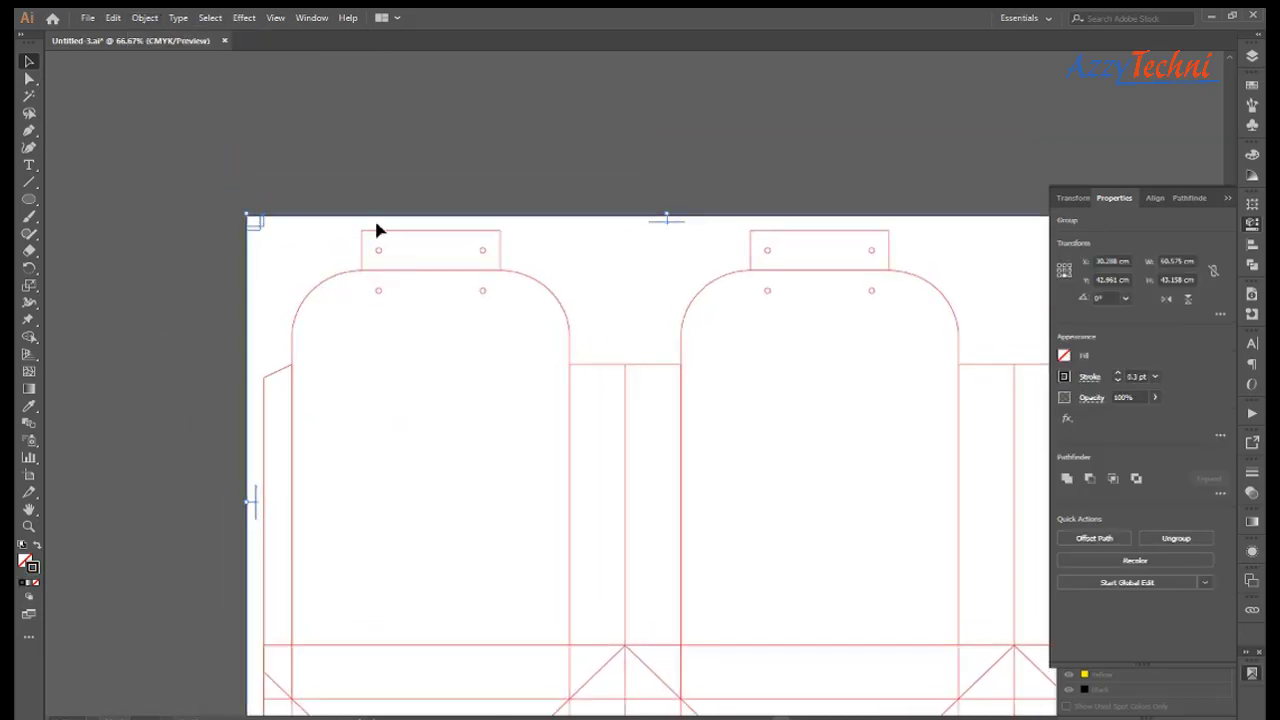
drag(376, 230, 746, 449)
key(shift+o)
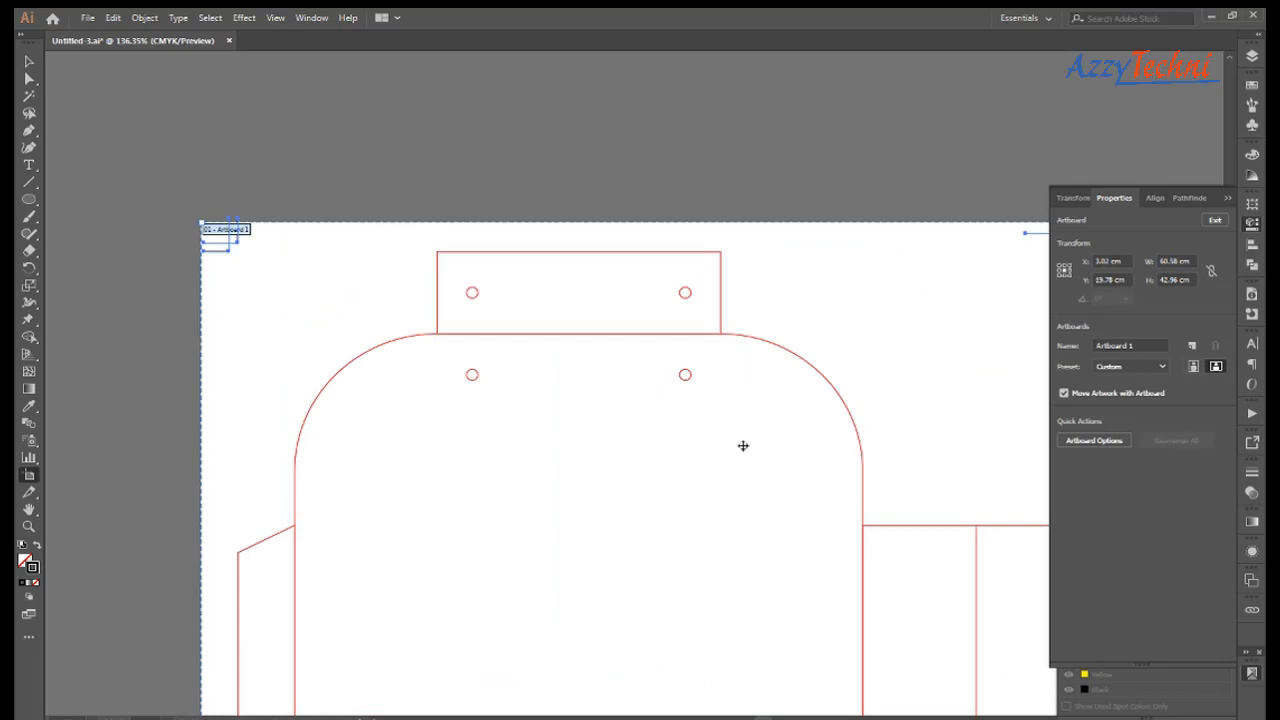
drag(231, 250, 231, 244)
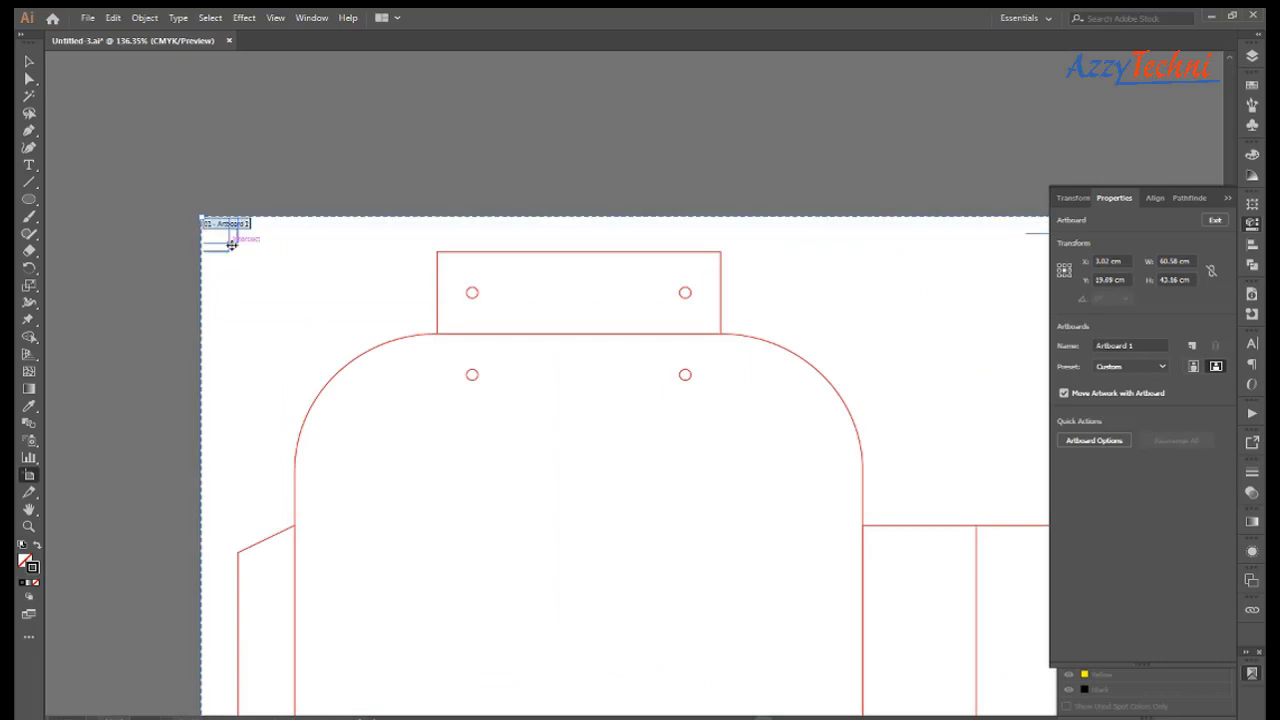
key(Escape)
key(ctrl+0)
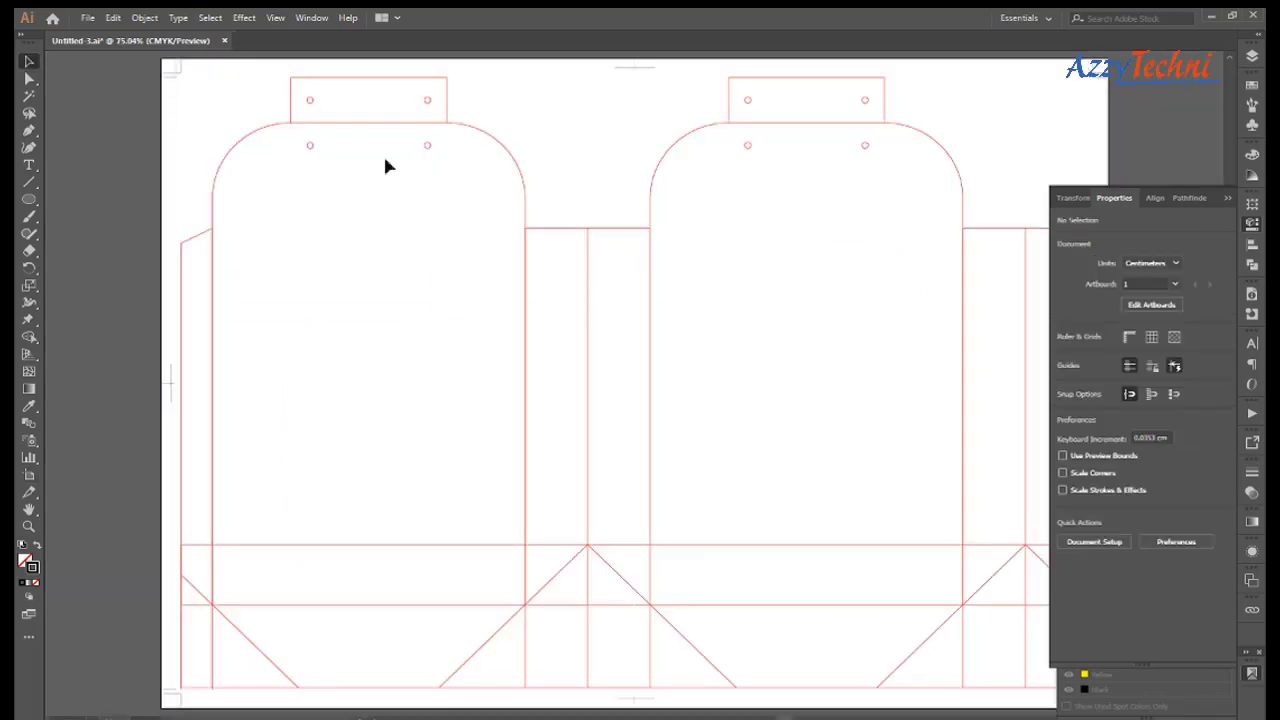
drag(413, 297, 550, 184)
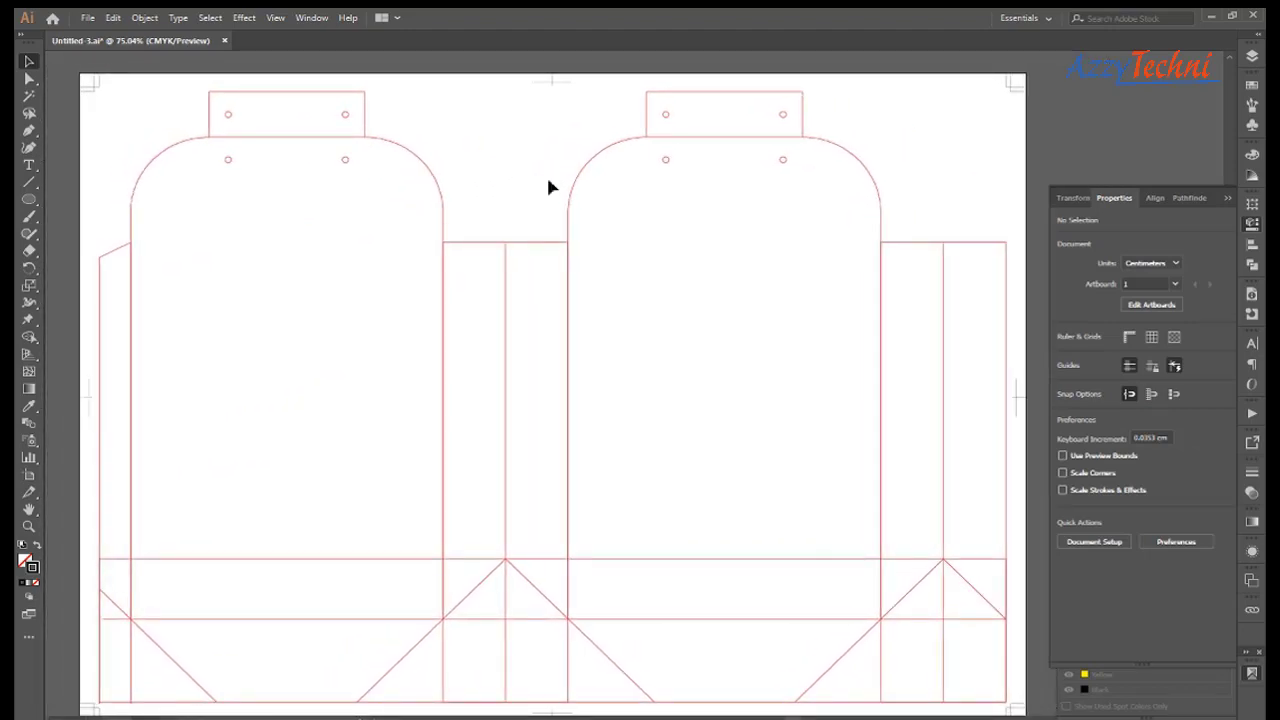
key(ctrl+s)
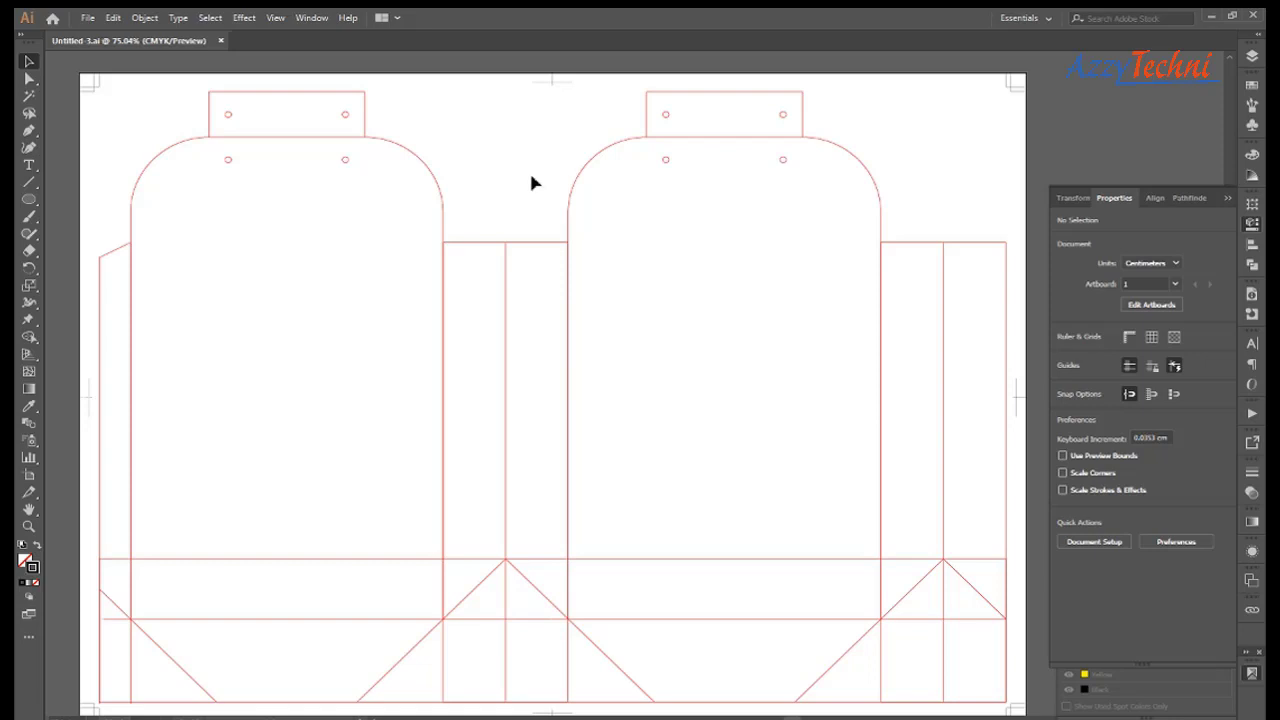